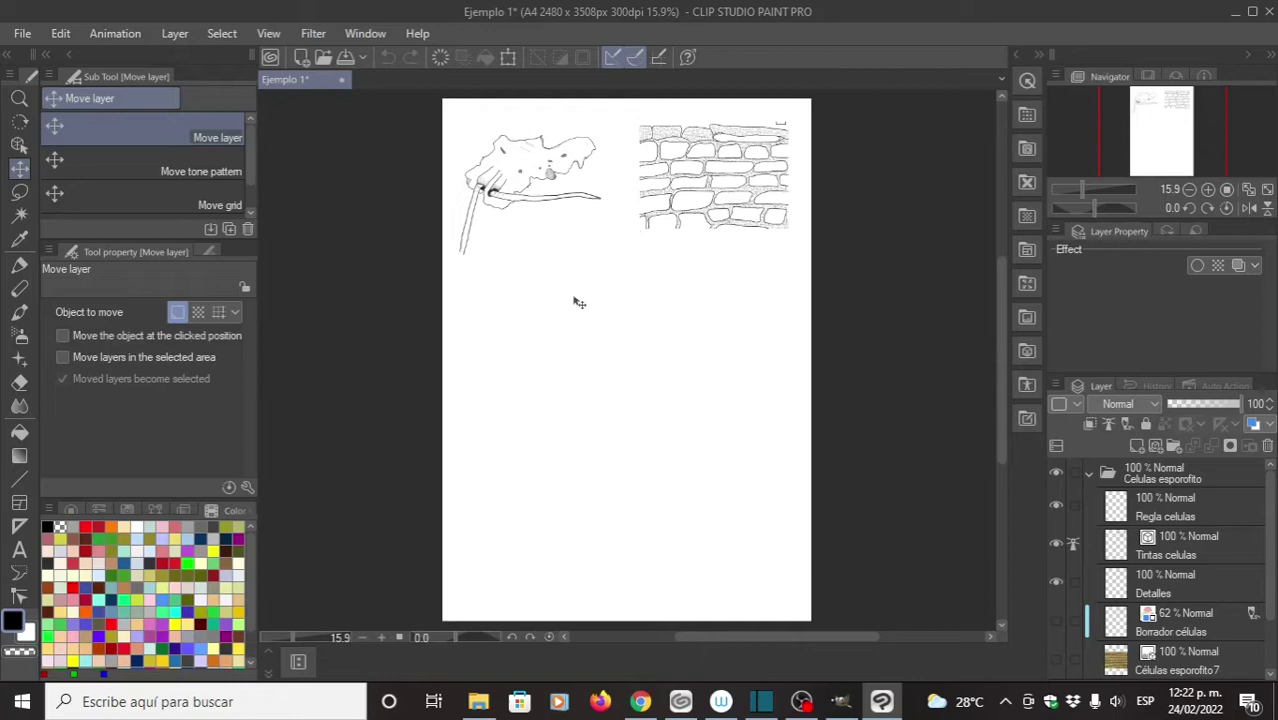
Step: Zoom the canvas to about 32% so the sporophyte sketch and cell-tissue drawing fill the view
{"action": "scroll", "coordinate": [573, 302], "scroll_direction": "up", "scroll_amount": 2}
{"action": "scroll", "coordinate": [576, 331], "scroll_direction": "right", "scroll_amount": 1}
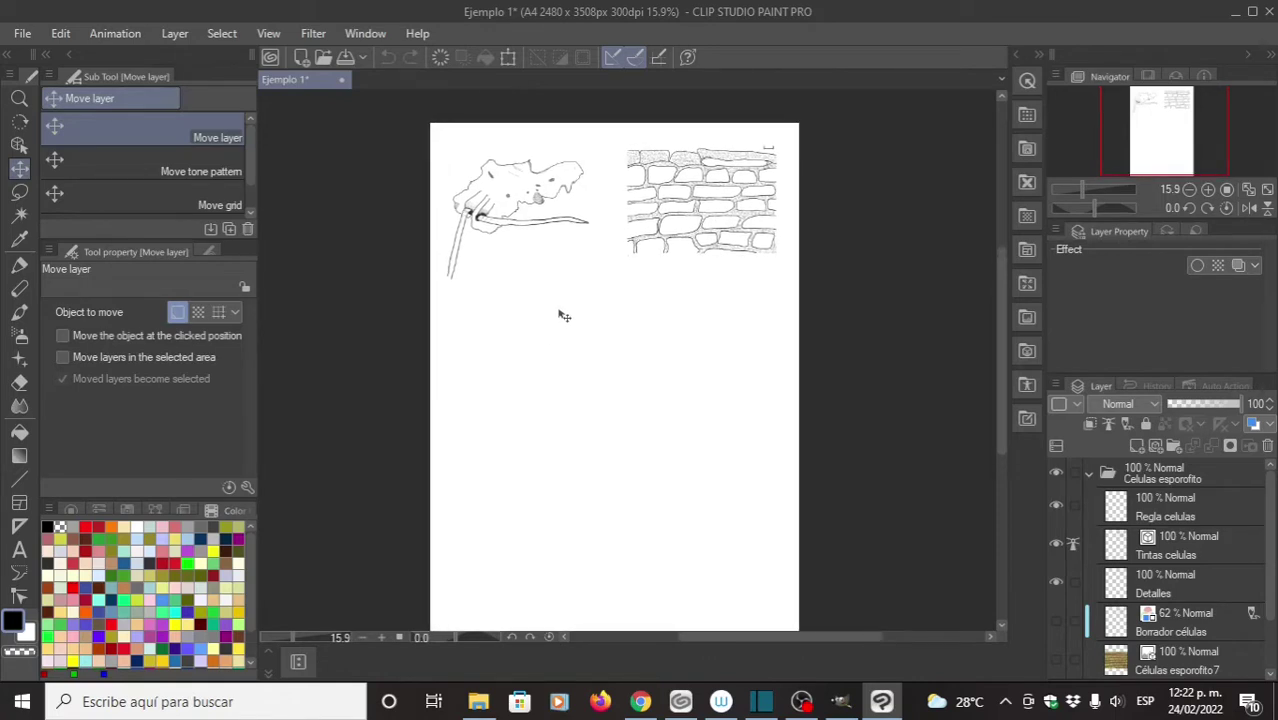
{"action": "scroll", "coordinate": [566, 294], "scroll_direction": "up", "scroll_amount": 1}
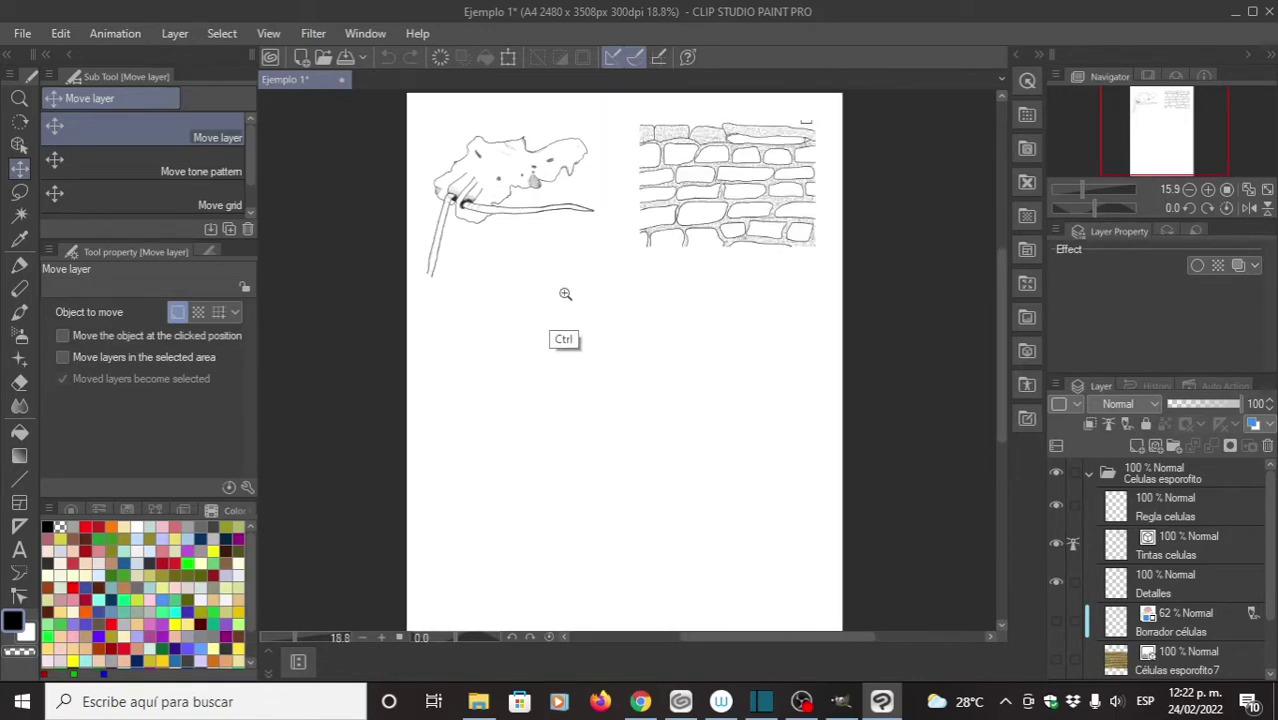
{"action": "scroll", "coordinate": [567, 294], "scroll_direction": "up", "scroll_amount": 2}
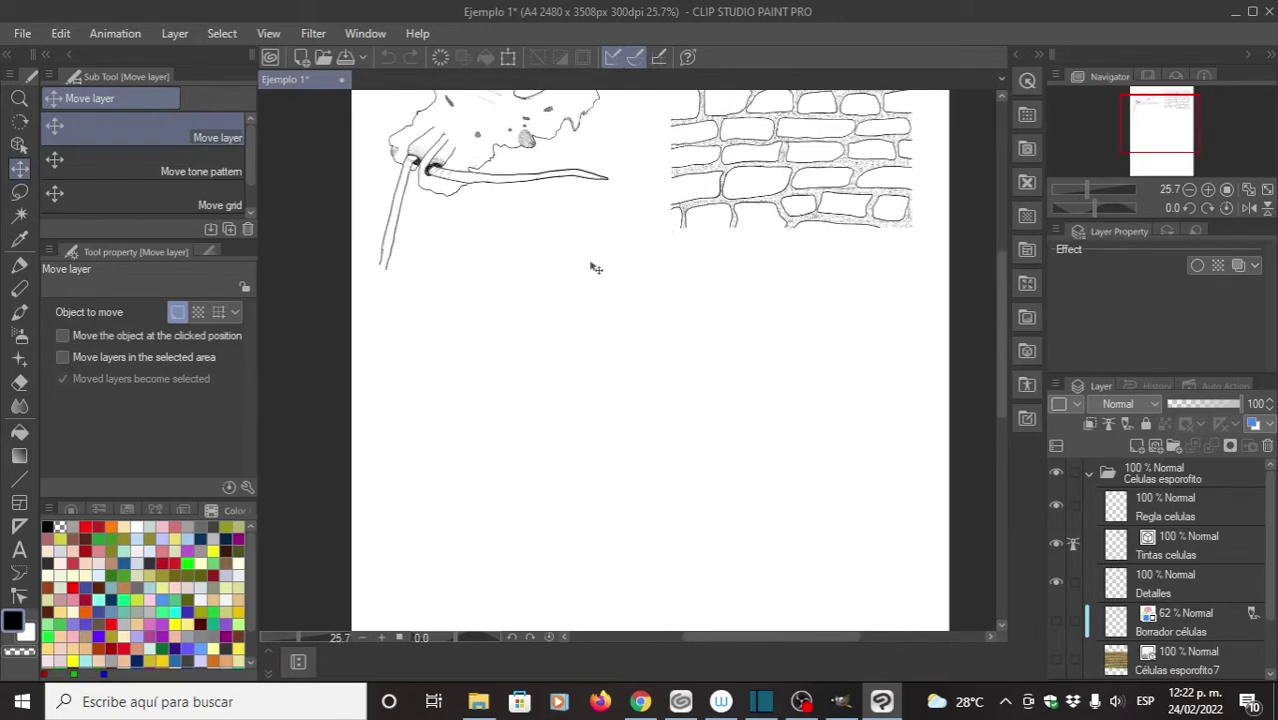
{"action": "scroll", "coordinate": [575, 343], "scroll_direction": "right", "scroll_amount": 1}
{"action": "scroll", "coordinate": [576, 341], "scroll_direction": "up", "scroll_amount": 2}
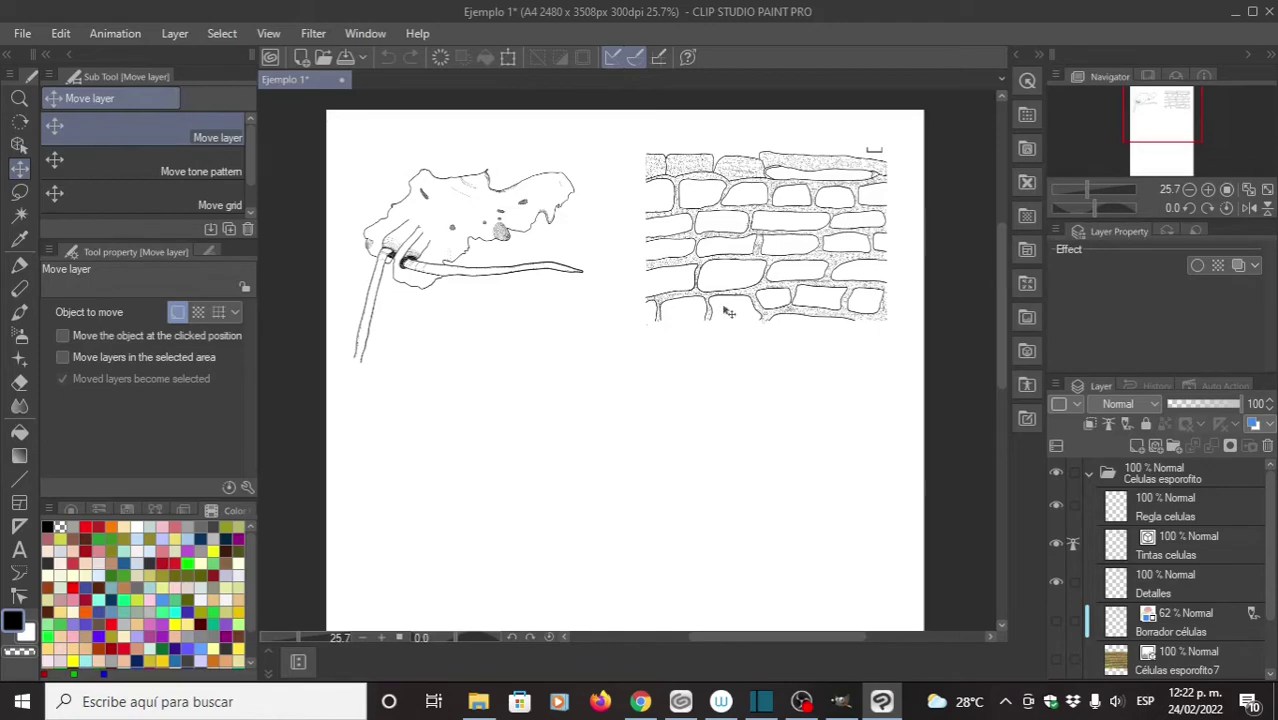
{"action": "left_click_drag", "start_coordinate": [605, 354], "coordinate": [633, 365]}
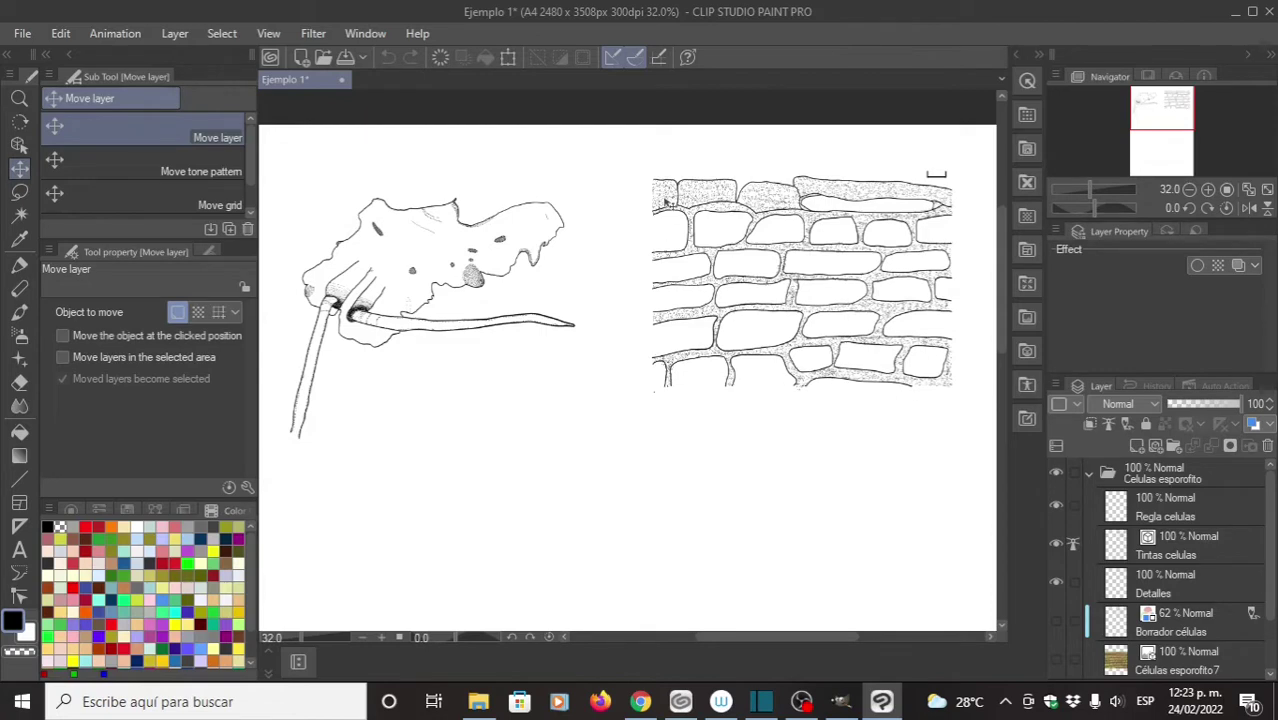
Step: Select the Milli pen and toggle its Spraying effect on, then off again
{"action": "left_click", "coordinate": [20, 266]}
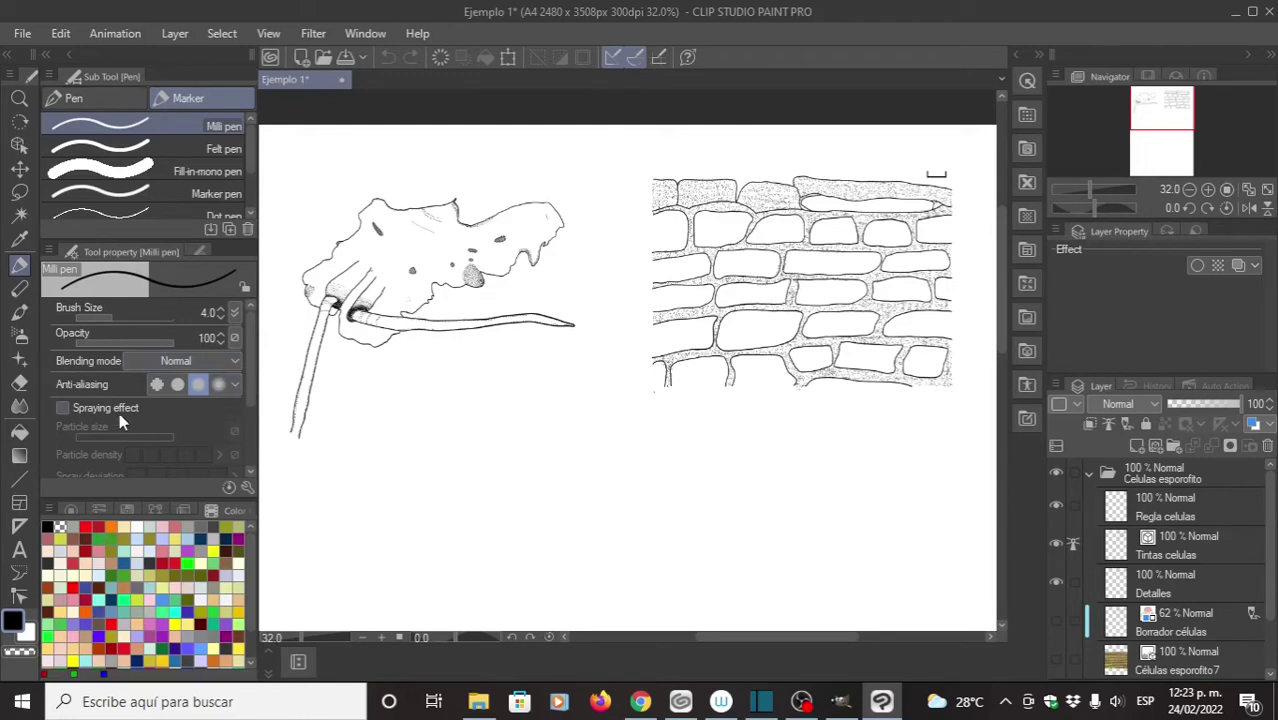
{"action": "left_click", "coordinate": [62, 408]}
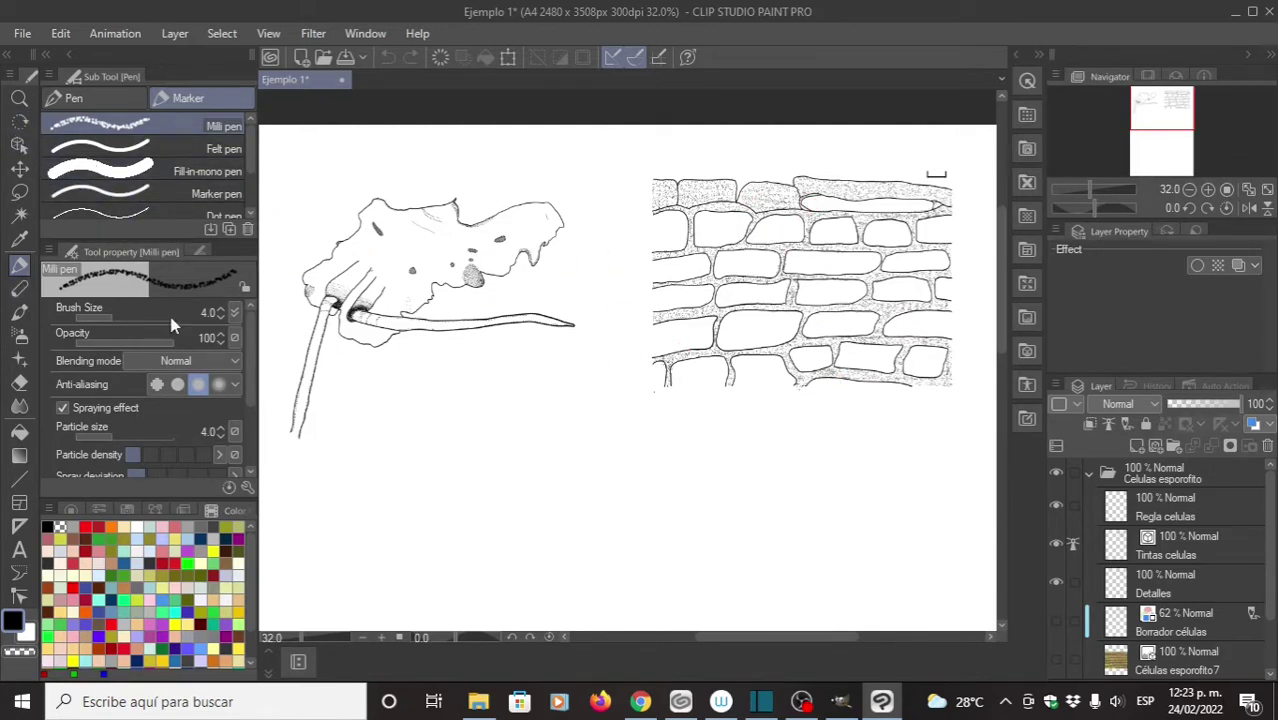
{"action": "left_click", "coordinate": [62, 408]}
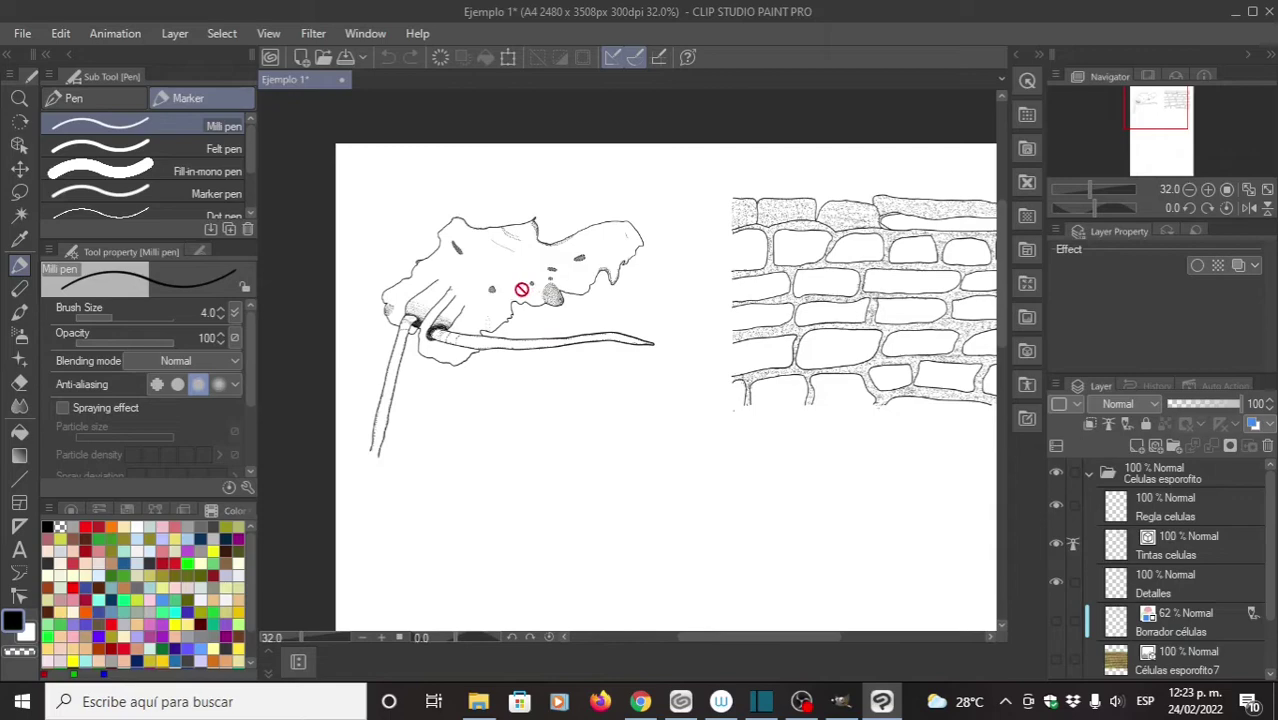
Step: Zoom in on the stippled details and lower the Milli pen opacity to 52, leaving spray off
{"action": "scroll", "coordinate": [483, 271], "scroll_direction": "up", "scroll_amount": 1}
{"action": "scroll", "coordinate": [451, 263], "scroll_direction": "up", "scroll_amount": 8}
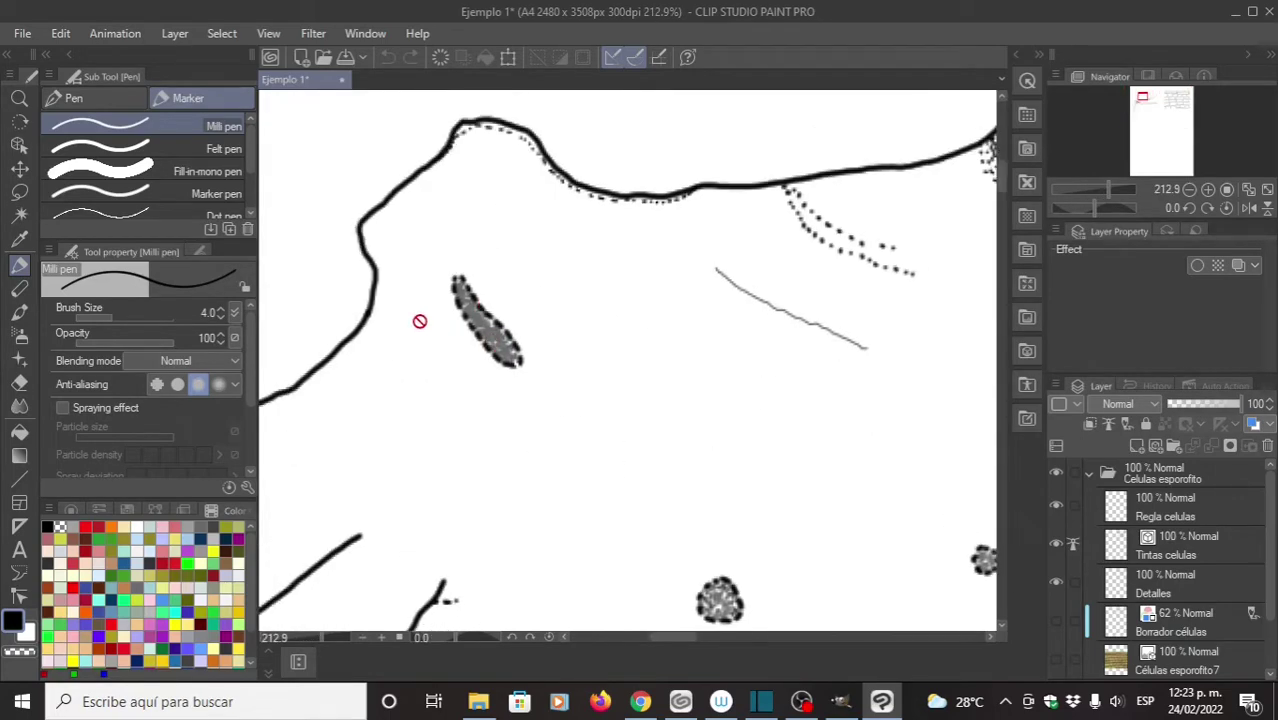
{"action": "left_click", "coordinate": [62, 408]}
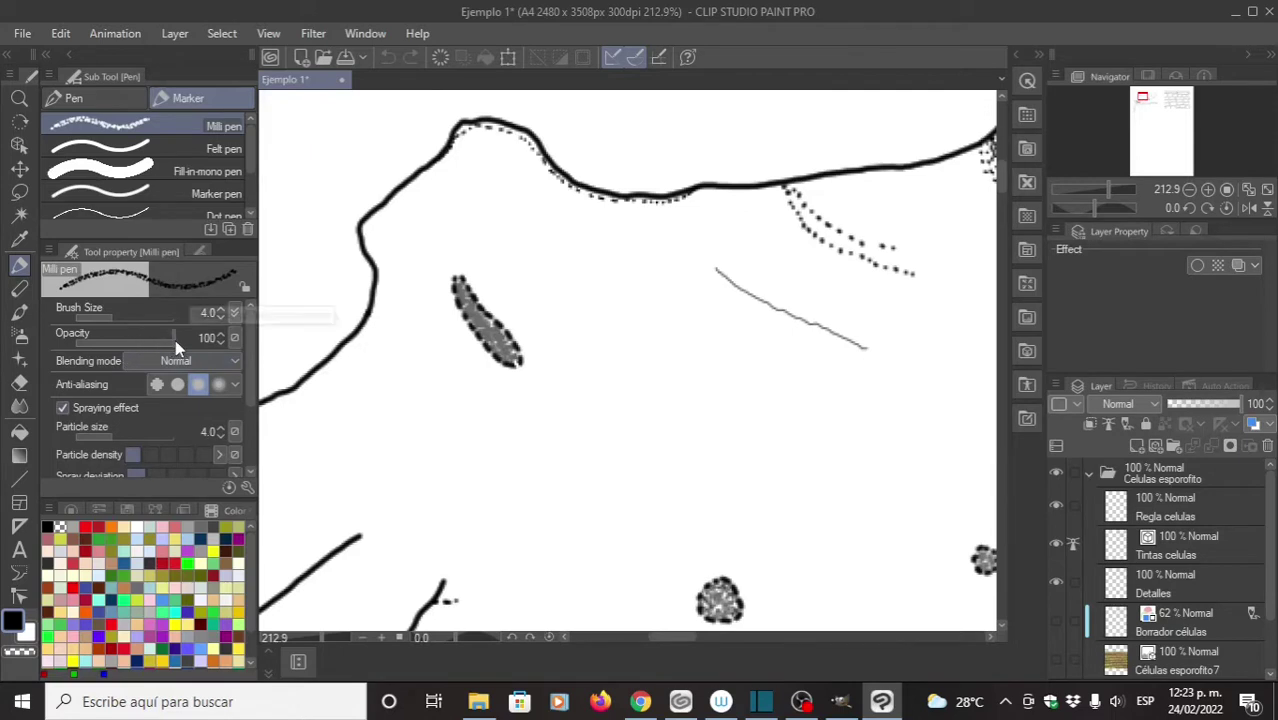
{"action": "left_click_drag", "start_coordinate": [175, 342], "coordinate": [117, 342]}
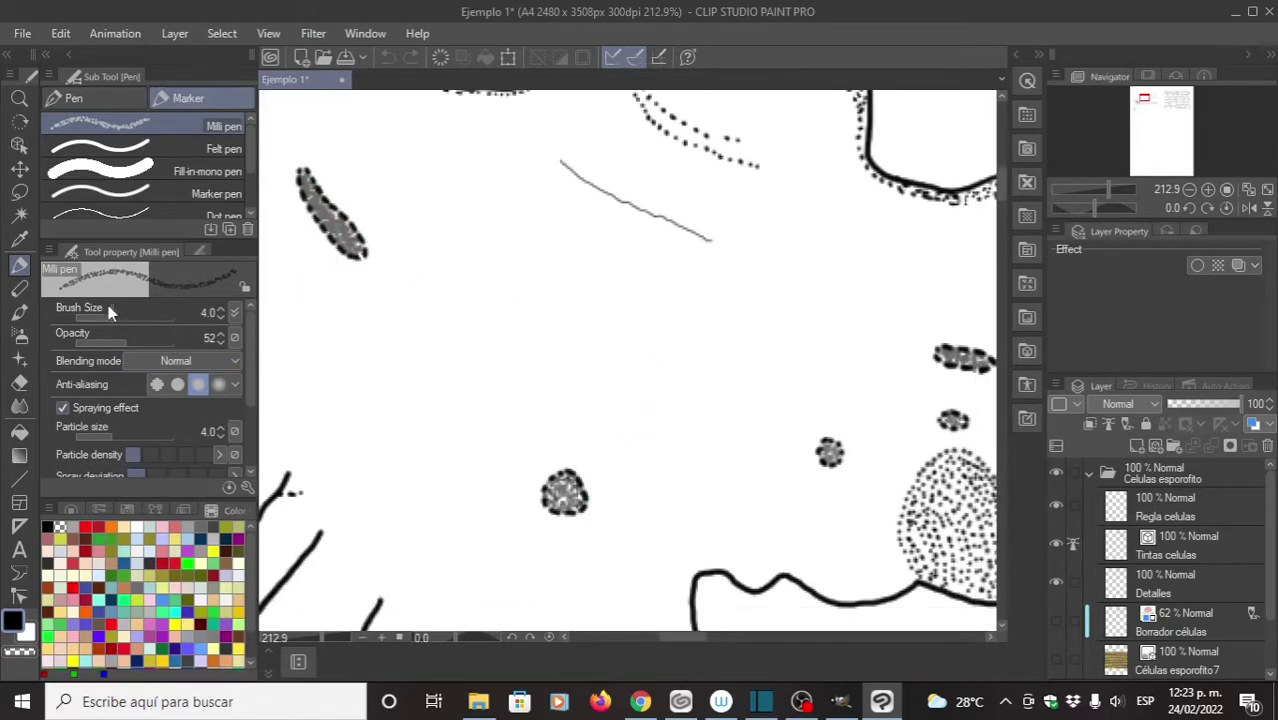
{"action": "left_click", "coordinate": [62, 408]}
Step: Zoom back out to about 32% so both drawings are visible
{"action": "scroll", "coordinate": [502, 356], "scroll_direction": "down", "scroll_amount": 1}
{"action": "scroll", "coordinate": [560, 343], "scroll_direction": "down", "scroll_amount": 1}
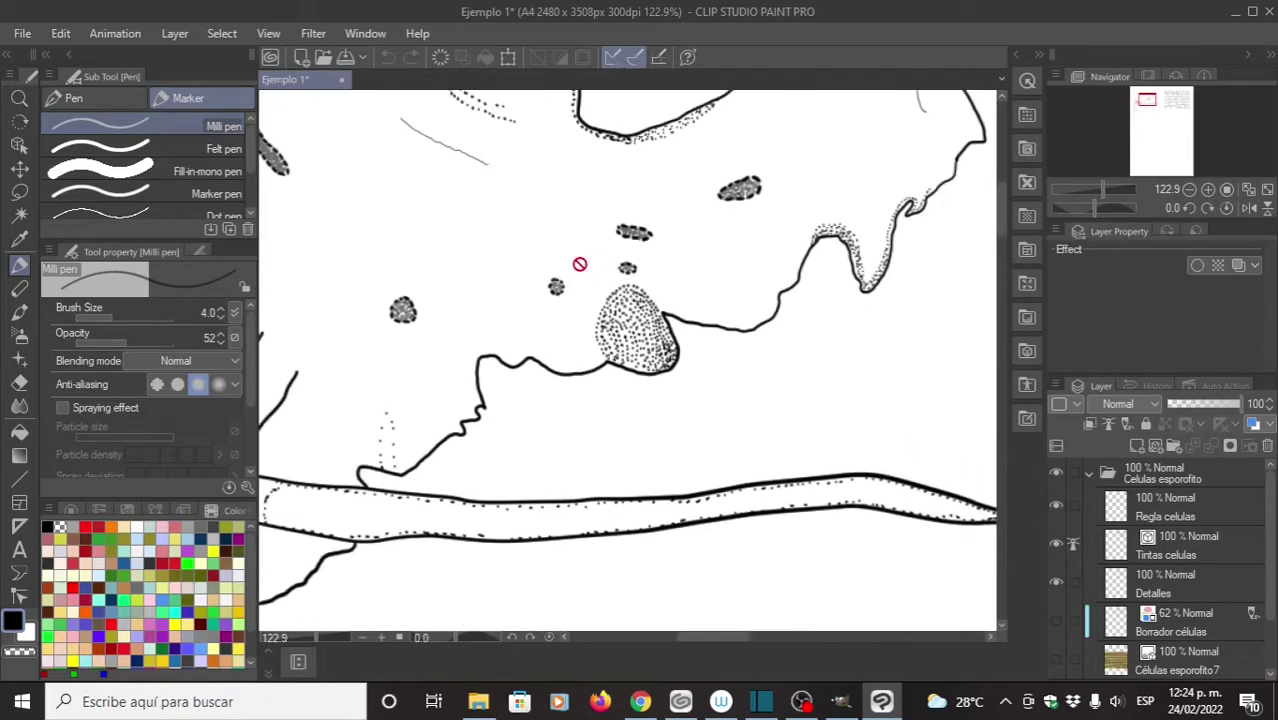
{"action": "scroll", "coordinate": [579, 264], "scroll_direction": "down", "scroll_amount": 3}
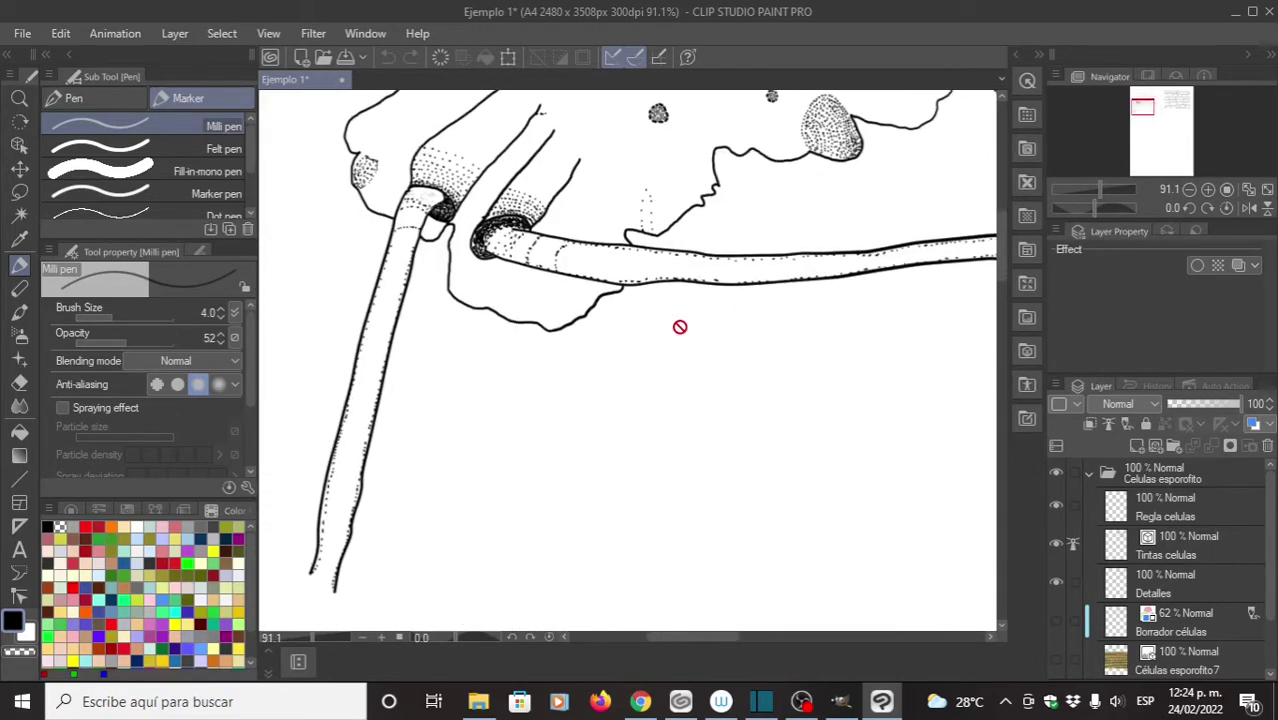
{"action": "key", "text": "ctrl"}
{"action": "scroll", "coordinate": [667, 347], "scroll_direction": "down", "scroll_amount": 3}
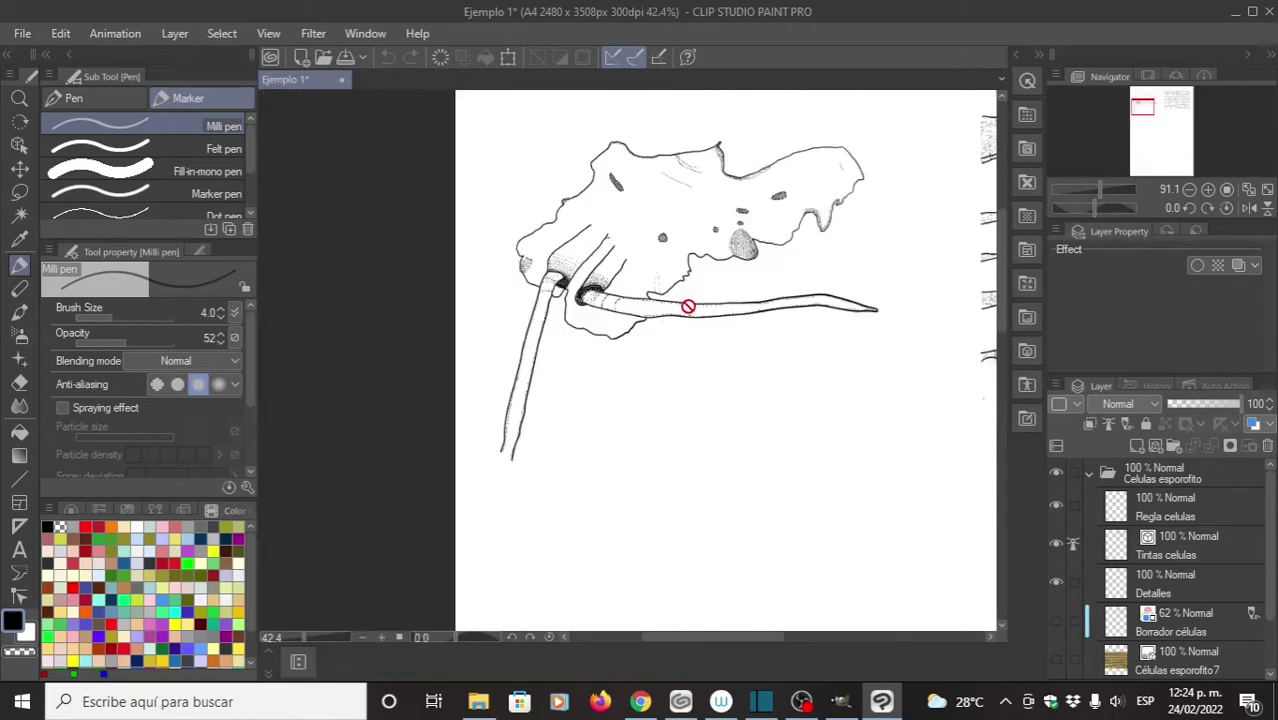
{"action": "scroll", "coordinate": [655, 300], "scroll_direction": "down", "scroll_amount": 1}
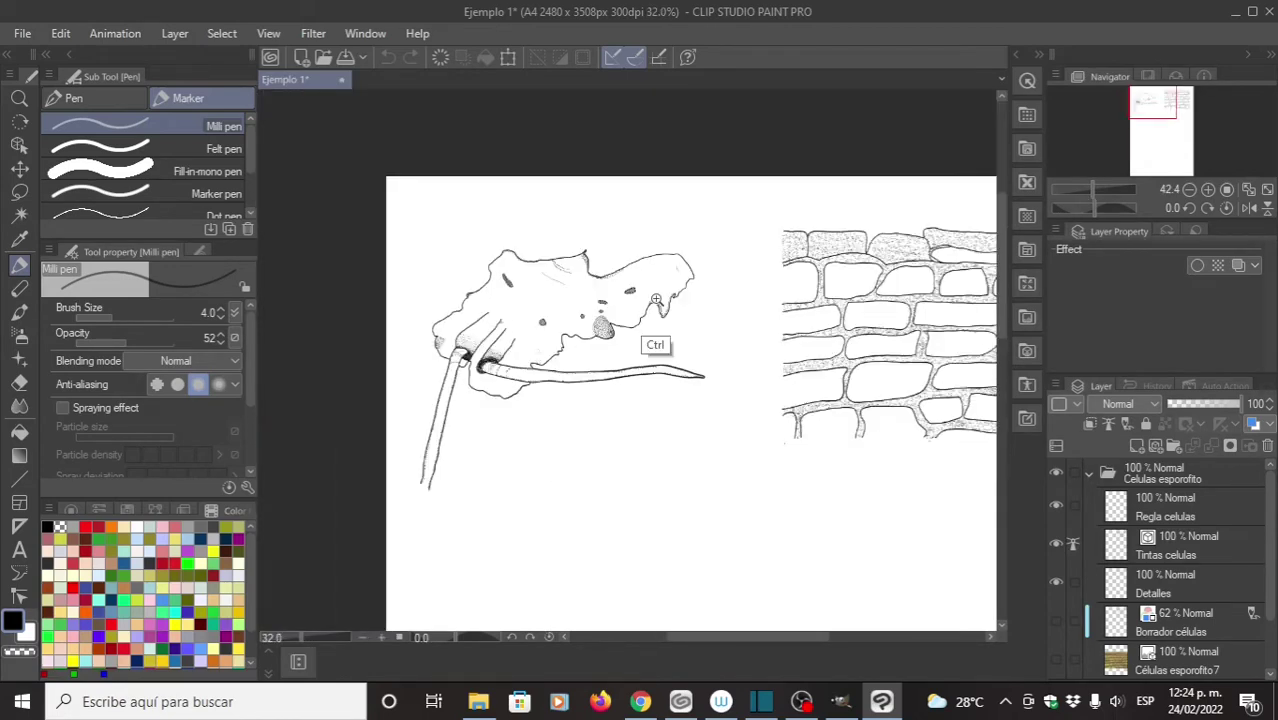
{"action": "scroll", "coordinate": [655, 300], "scroll_direction": "down", "scroll_amount": 1}
{"action": "scroll", "coordinate": [617, 287], "scroll_direction": "up", "scroll_amount": 1}
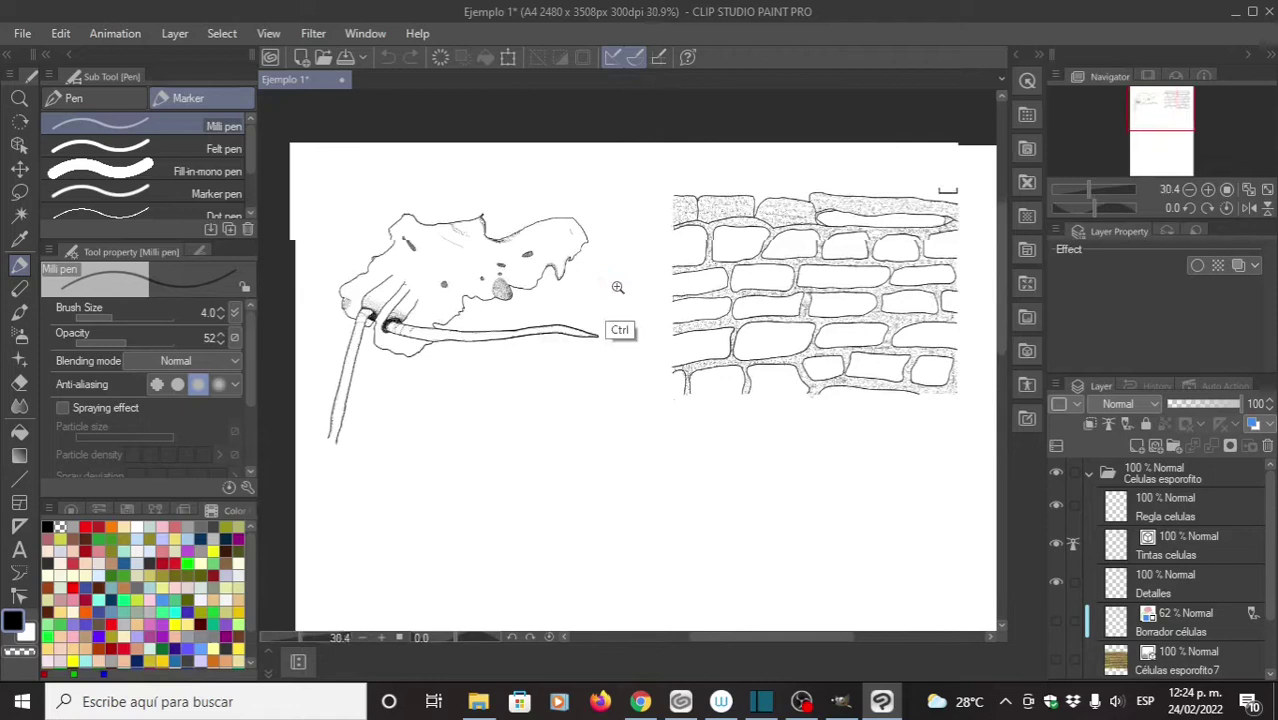
{"action": "scroll", "coordinate": [617, 287], "scroll_direction": "right", "scroll_amount": 1}
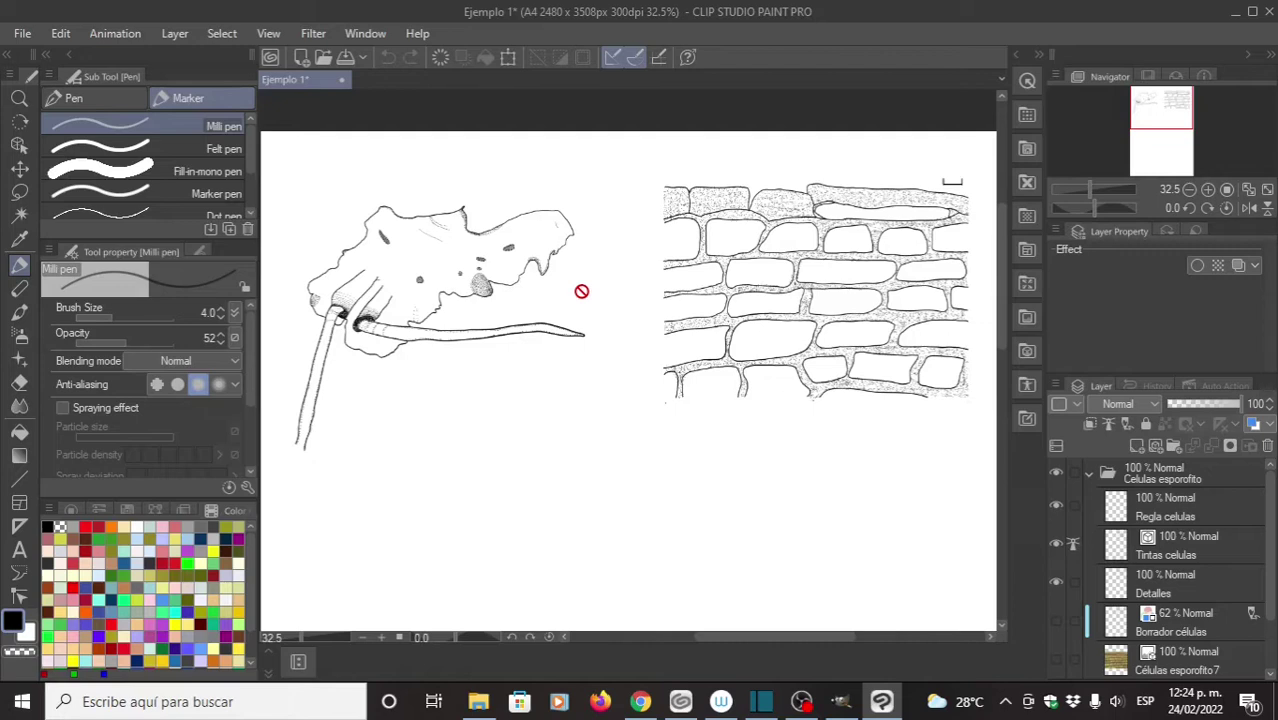
Step: Collapse the Células esporofito folder and start a save, cancelling the first Save as dialog
{"action": "left_click", "coordinate": [1089, 476]}
{"action": "key", "text": "ctrl+s"}
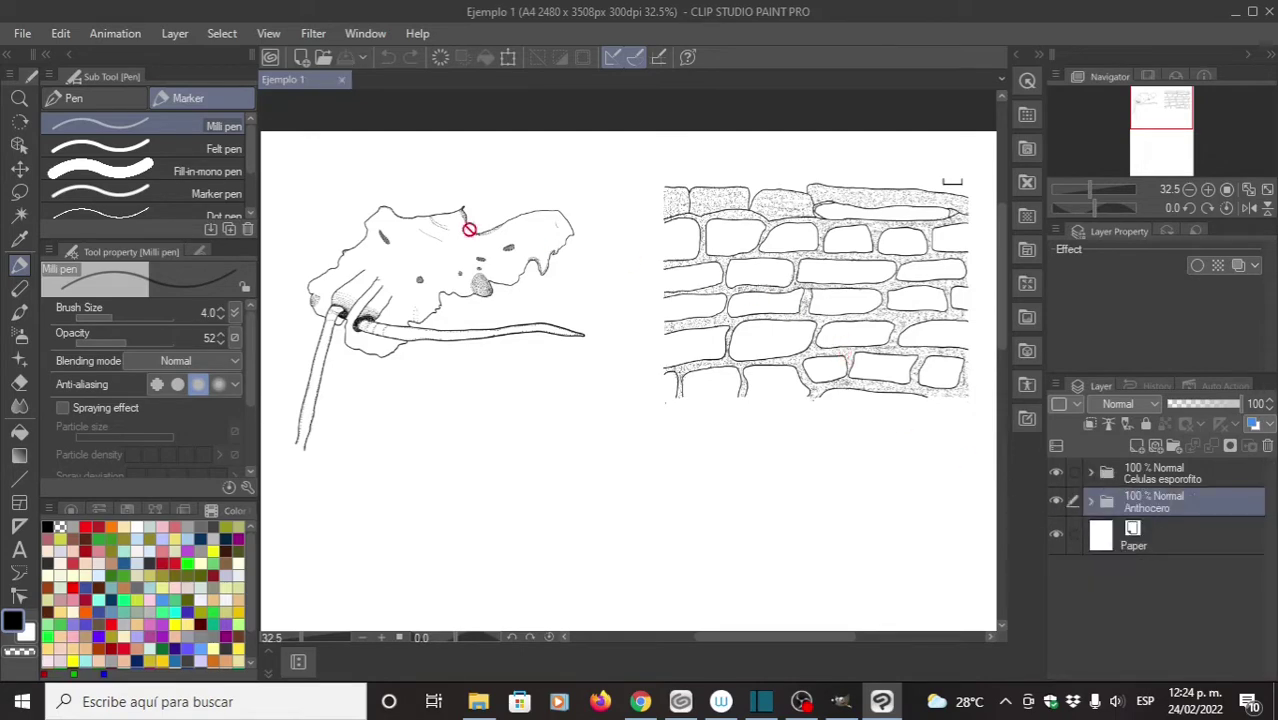
{"action": "left_click", "coordinate": [22, 33]}
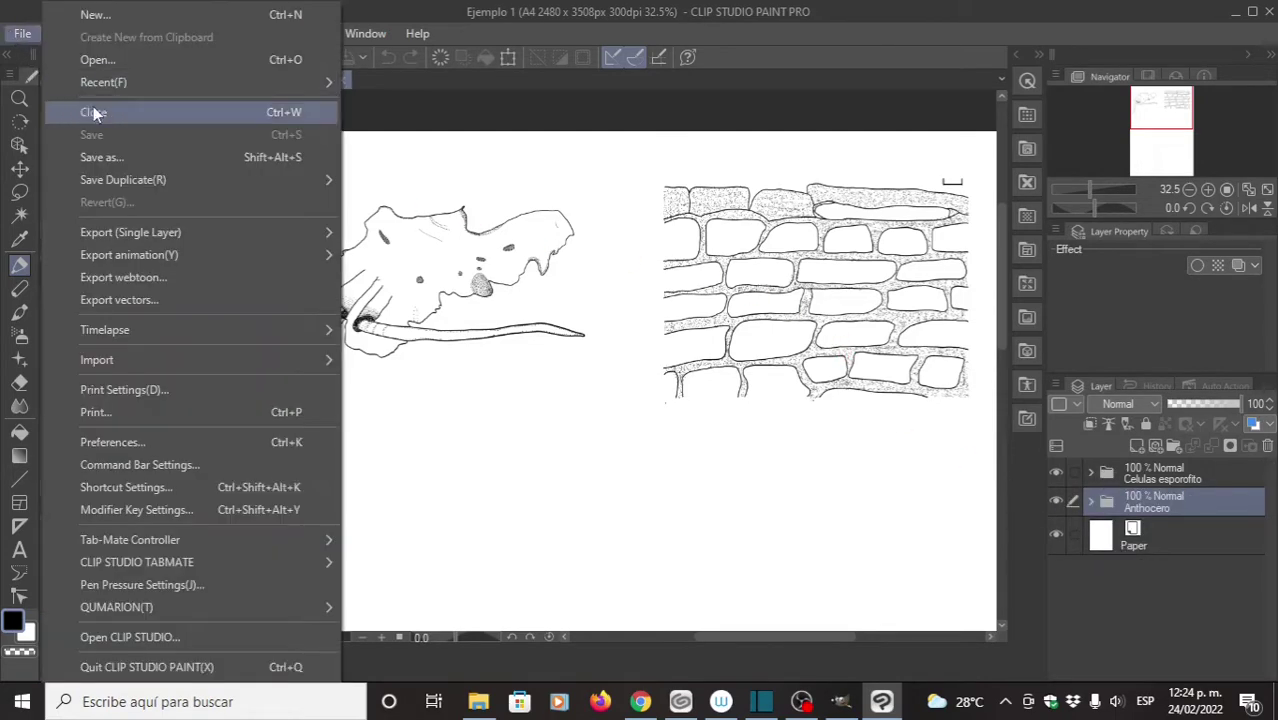
{"action": "left_click", "coordinate": [113, 157]}
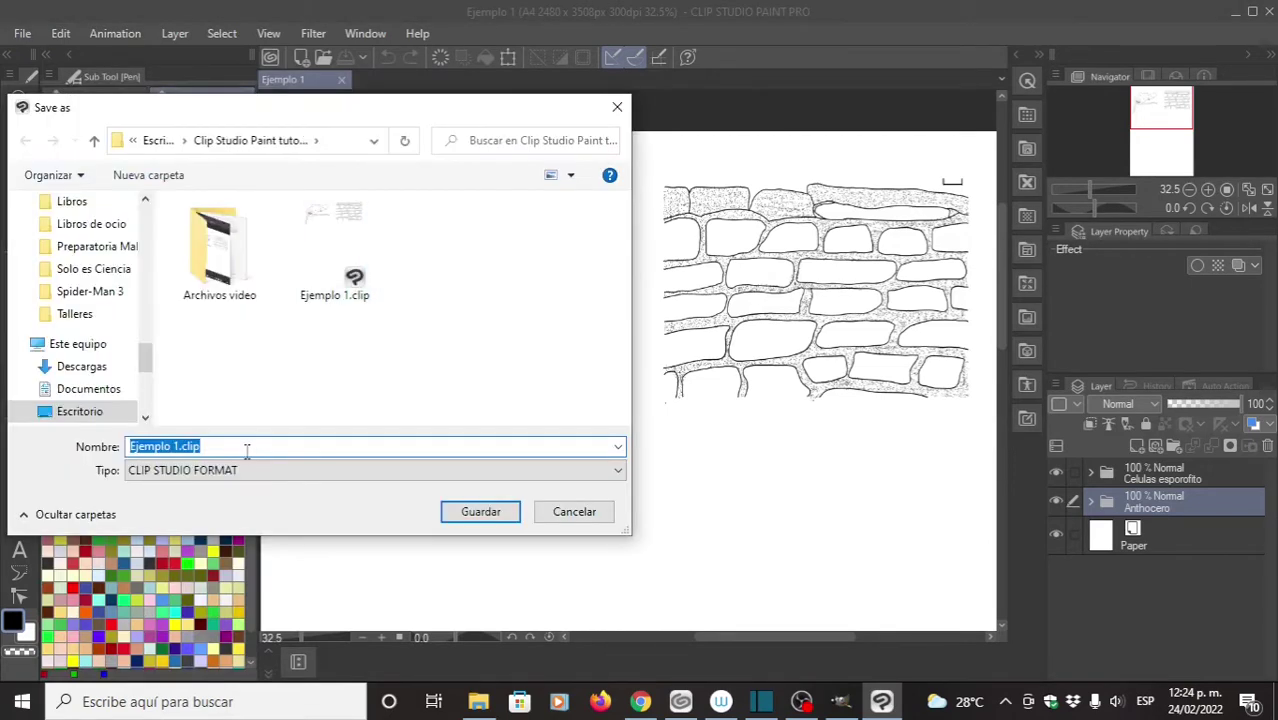
{"action": "left_click", "coordinate": [566, 514]}
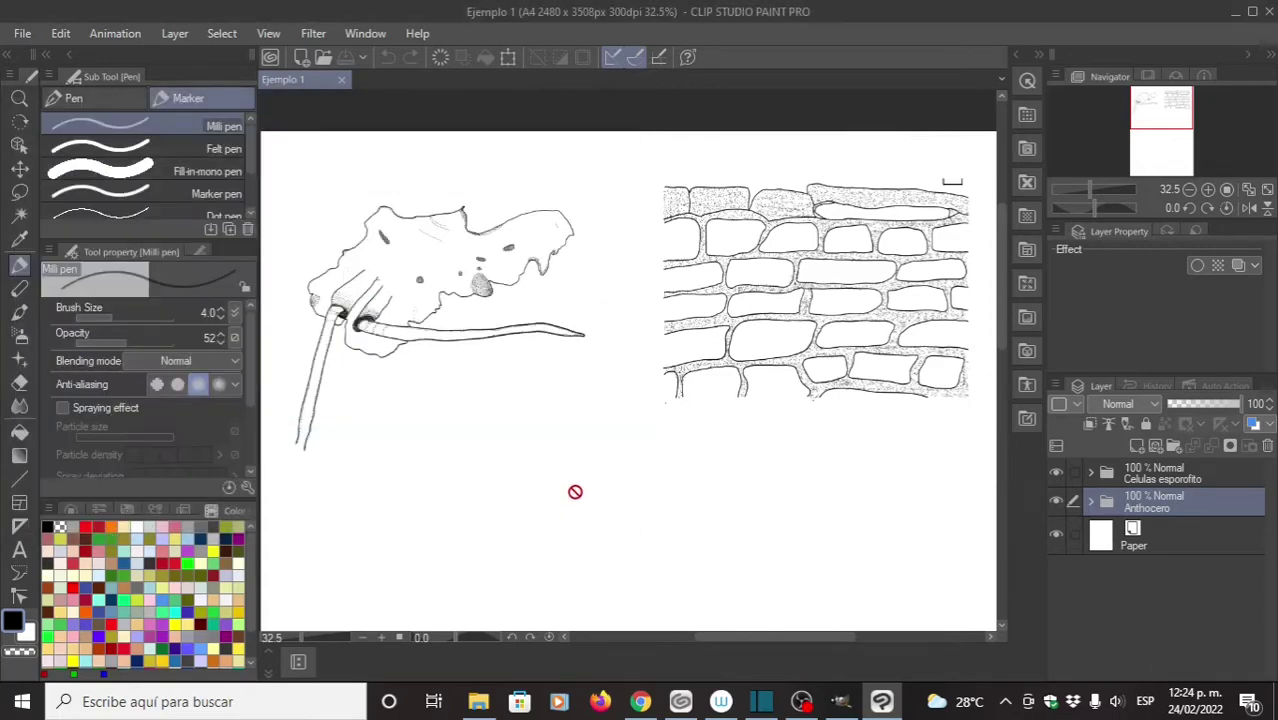
Step: Save as Photoshop Document Ejemplo 1.psd, replacing the old file and accepting rasterized layers
{"action": "left_click", "coordinate": [24, 34]}
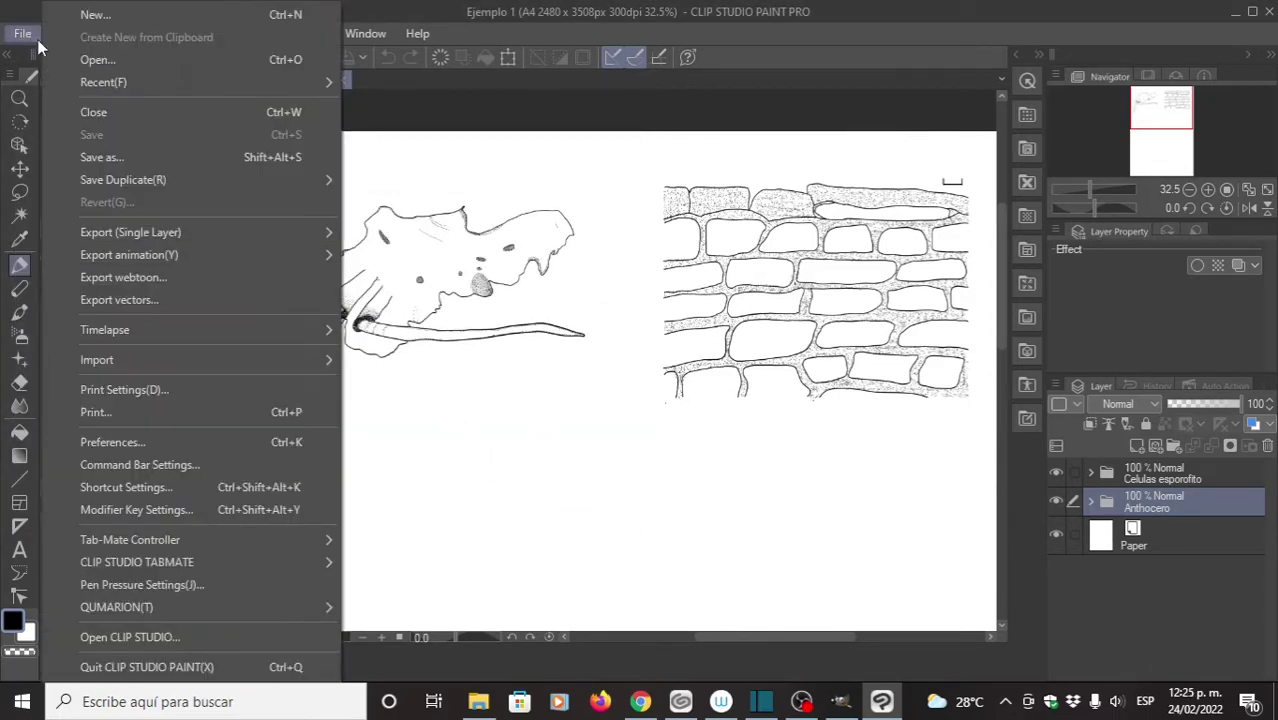
{"action": "left_click", "coordinate": [105, 158]}
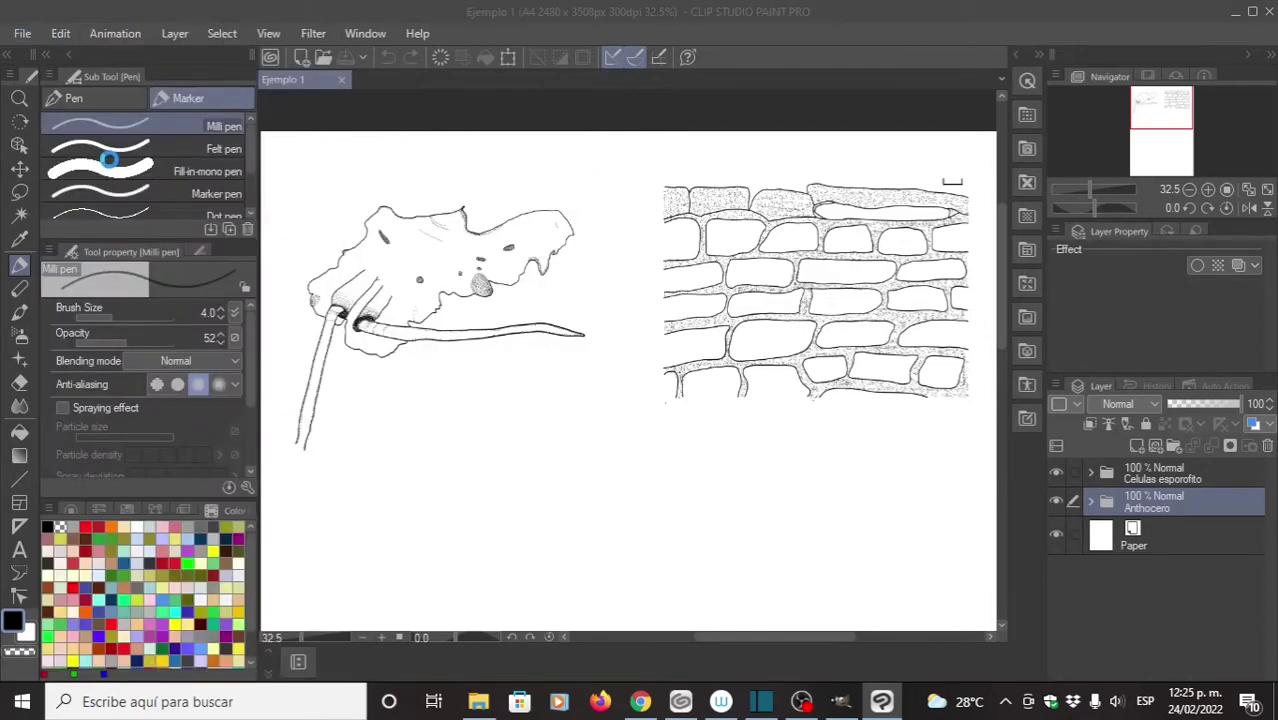
{"action": "left_click", "coordinate": [225, 472]}
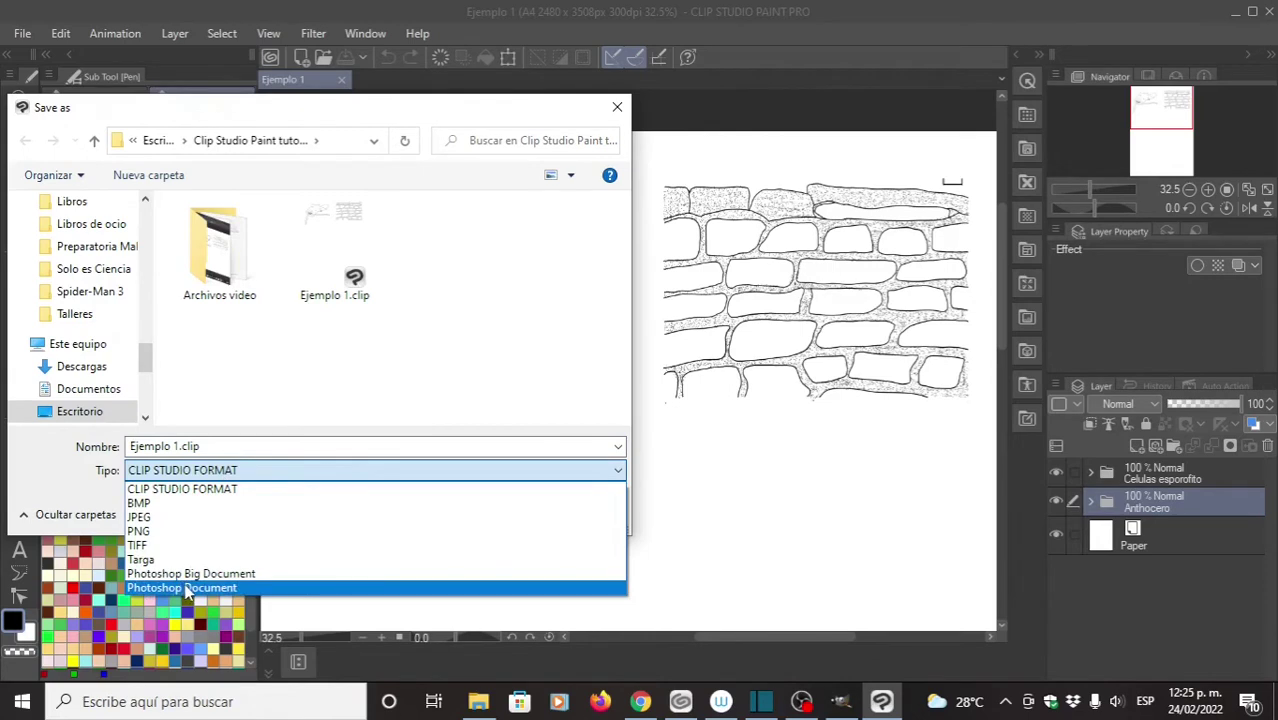
{"action": "left_click", "coordinate": [196, 589]}
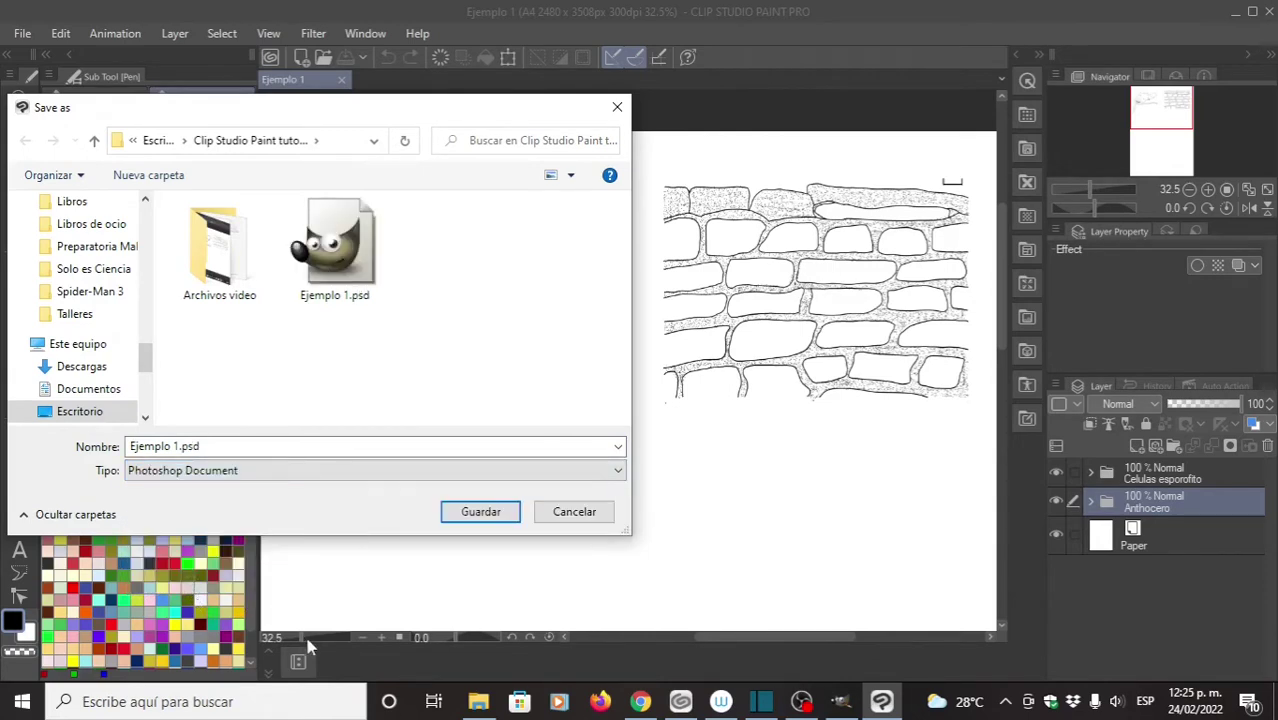
{"action": "left_click", "coordinate": [464, 516]}
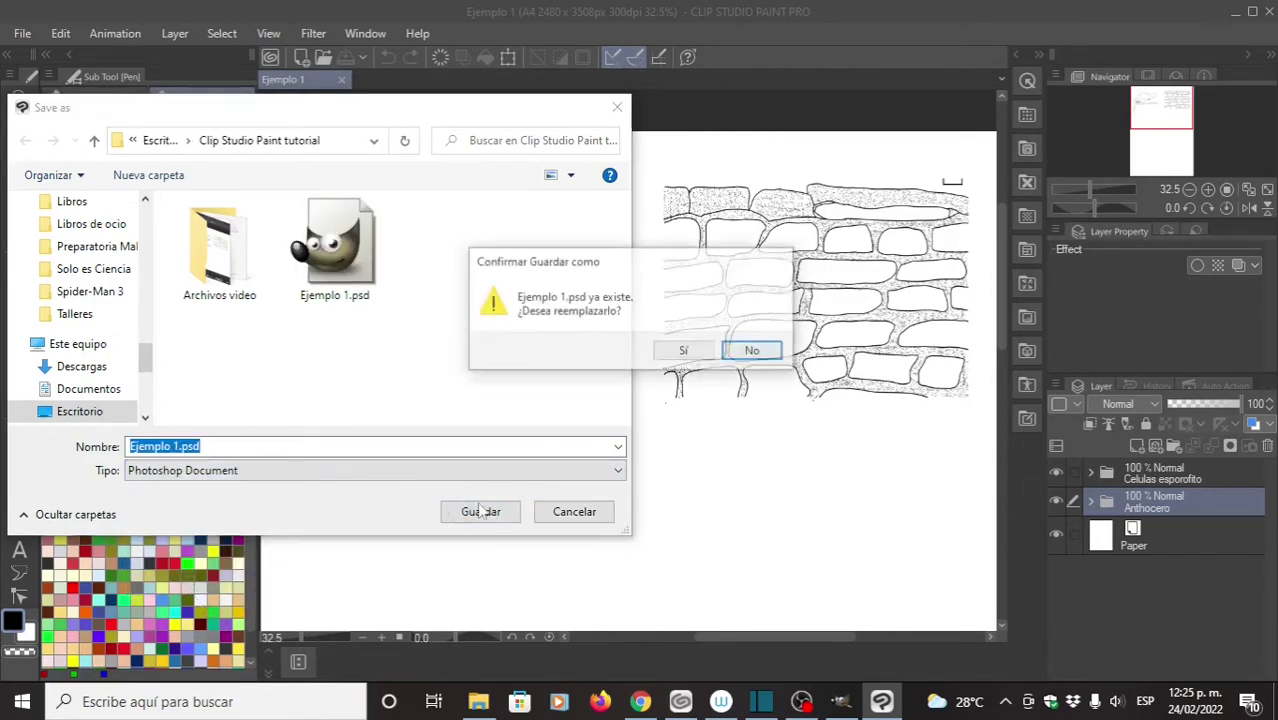
{"action": "left_click", "coordinate": [686, 352]}
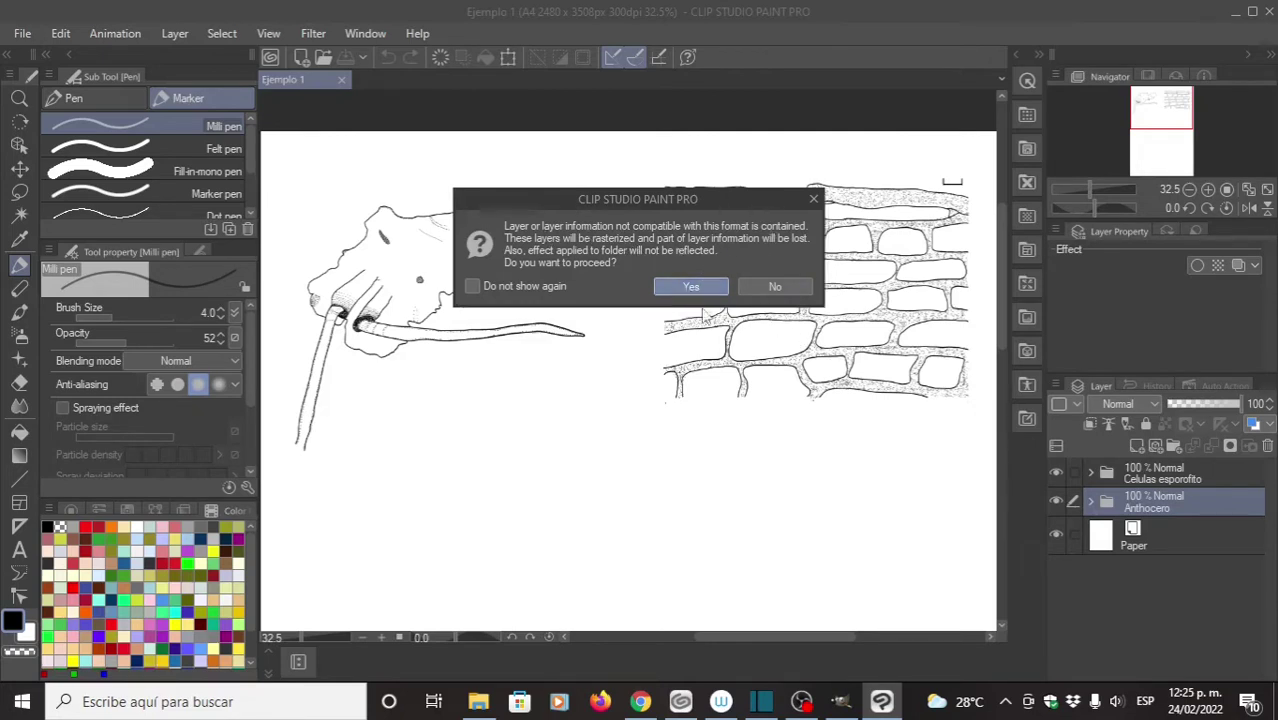
{"action": "left_click", "coordinate": [689, 289]}
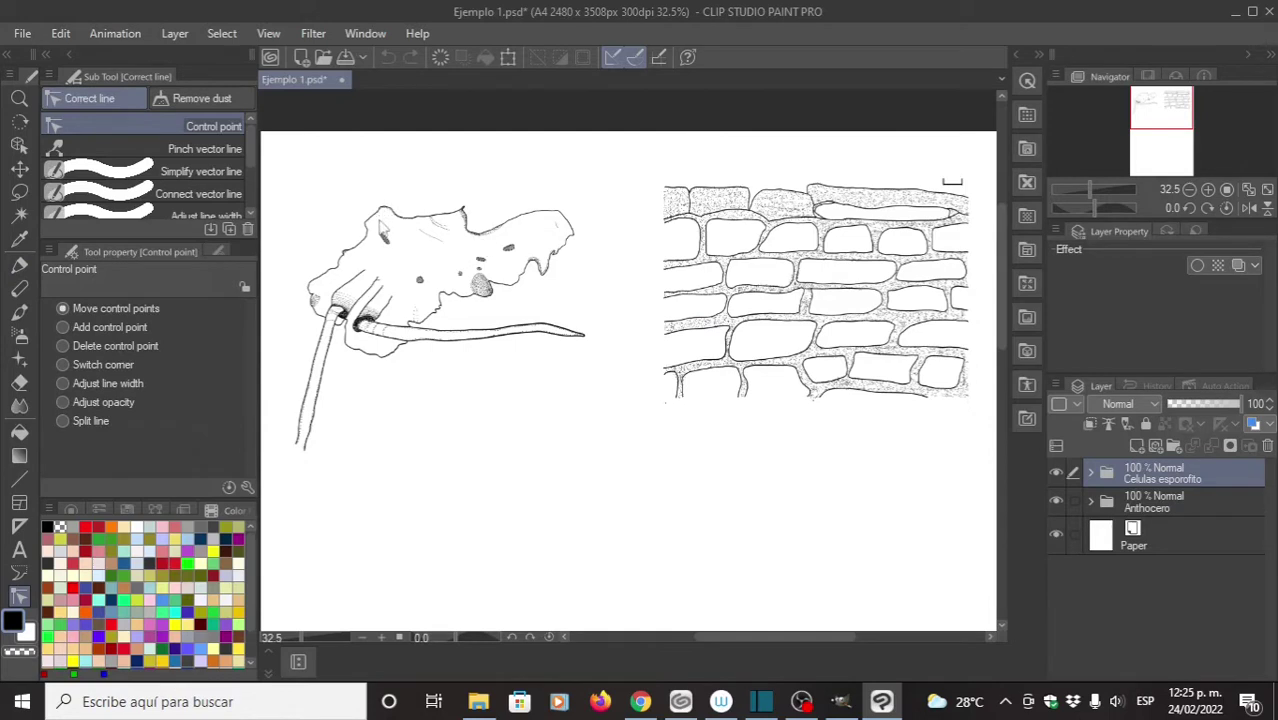
Step: Close Ejemplo 1 without saving, then reopen Ejemplo 1.psd and check its layer folders
{"action": "left_click", "coordinate": [341, 81]}
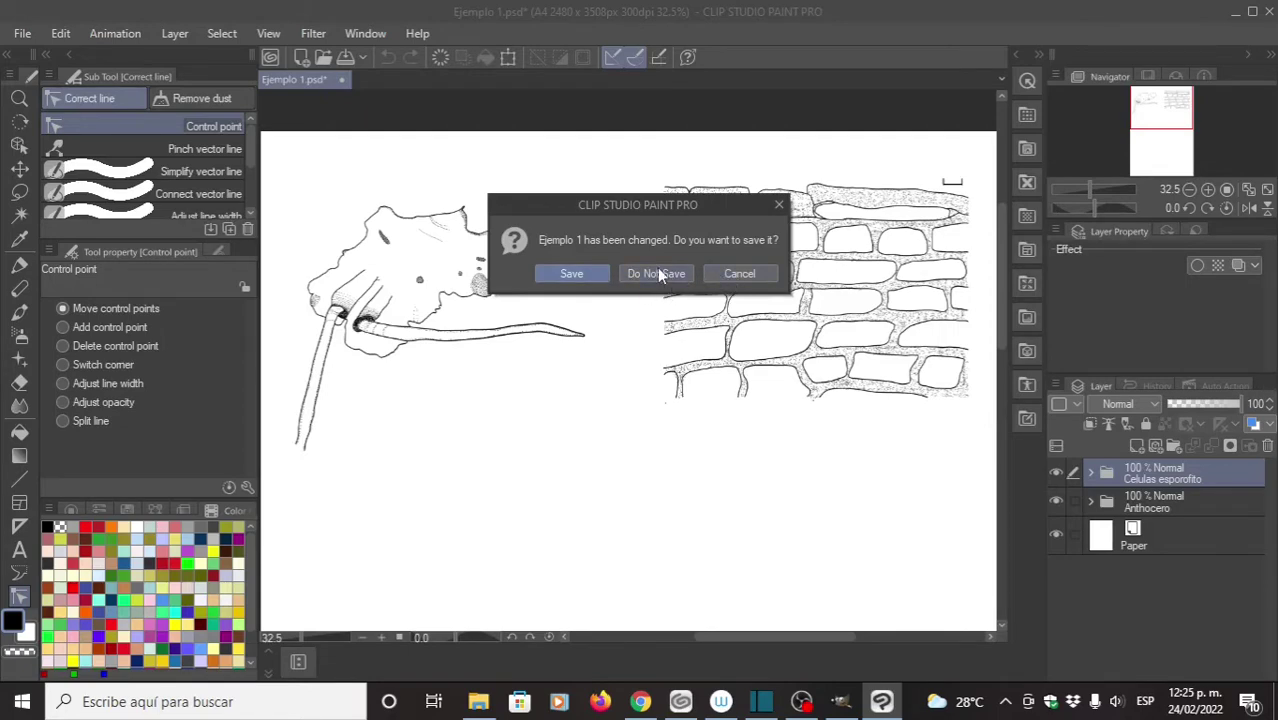
{"action": "left_click", "coordinate": [652, 274]}
{"action": "left_click", "coordinate": [22, 33]}
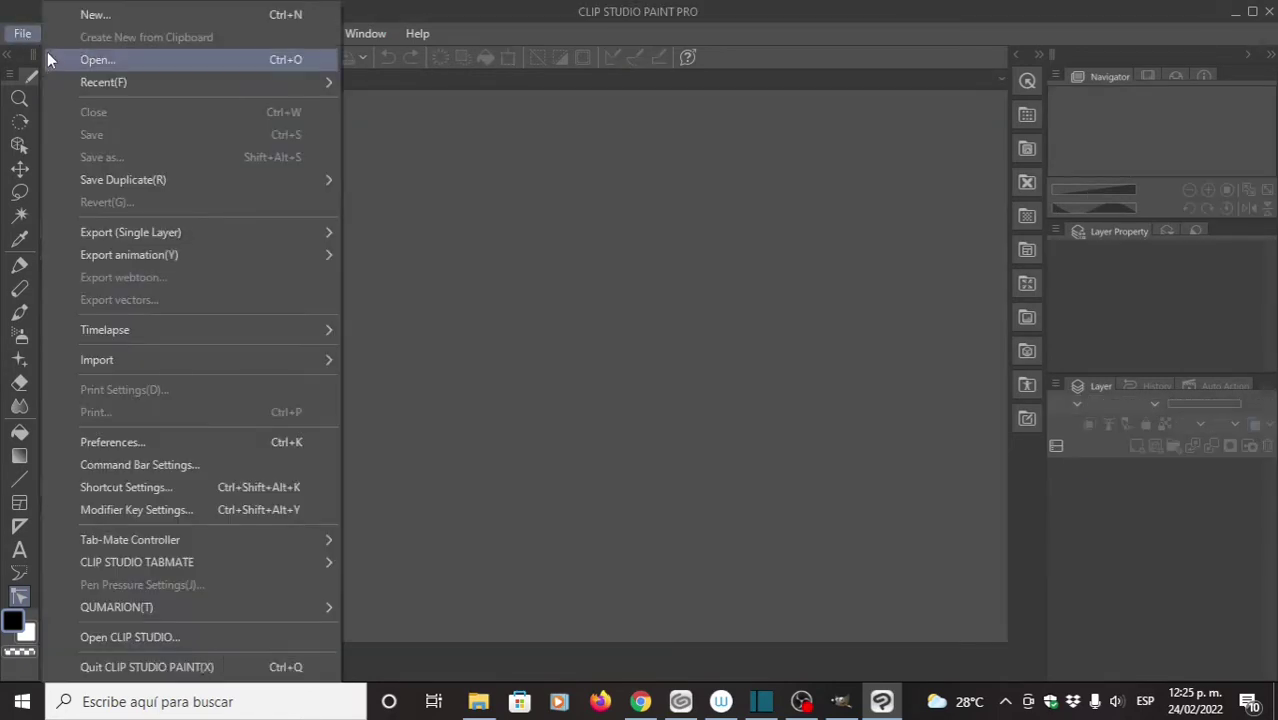
{"action": "left_click", "coordinate": [118, 60]}
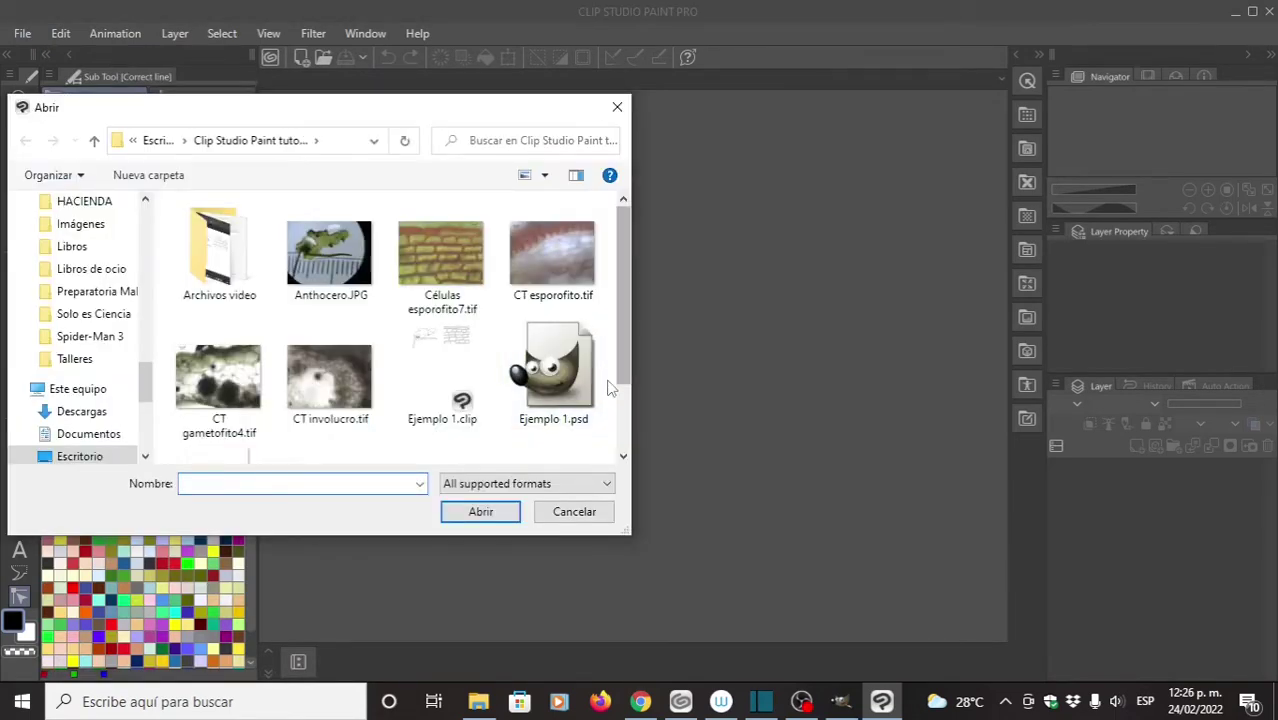
{"action": "double_click", "coordinate": [583, 386]}
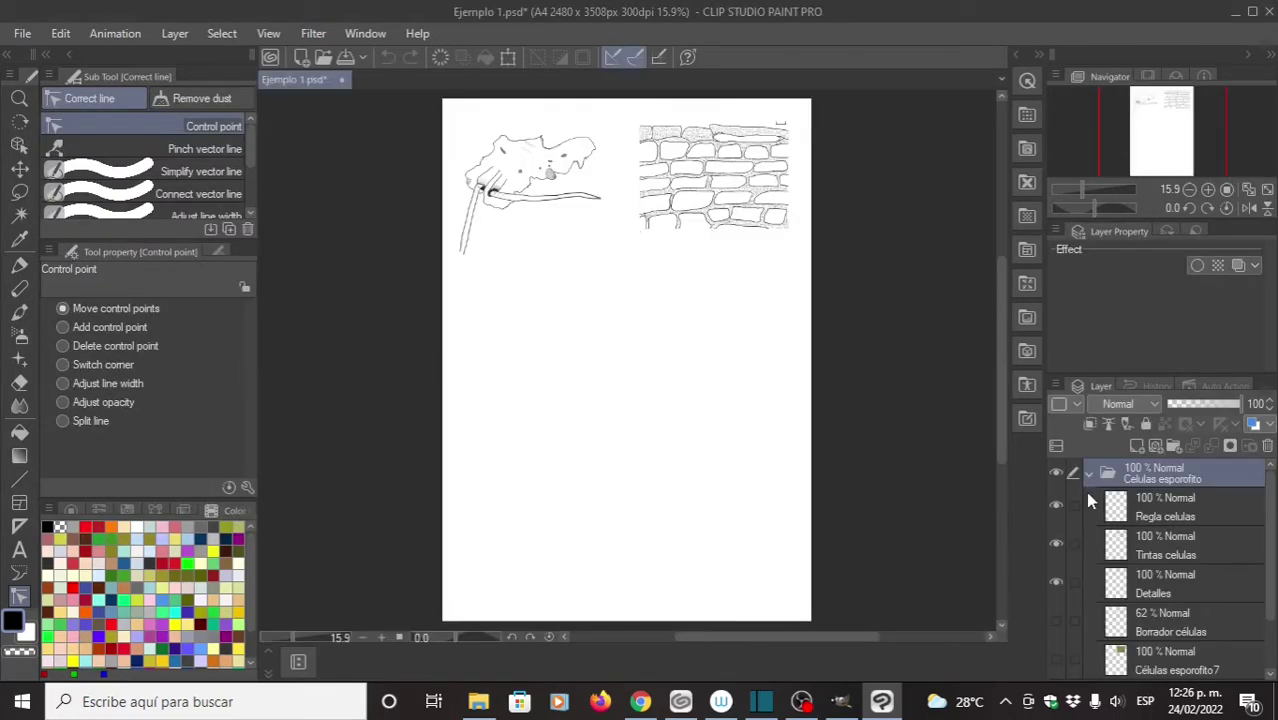
{"action": "scroll", "coordinate": [1248, 562], "scroll_direction": "down", "scroll_amount": 1}
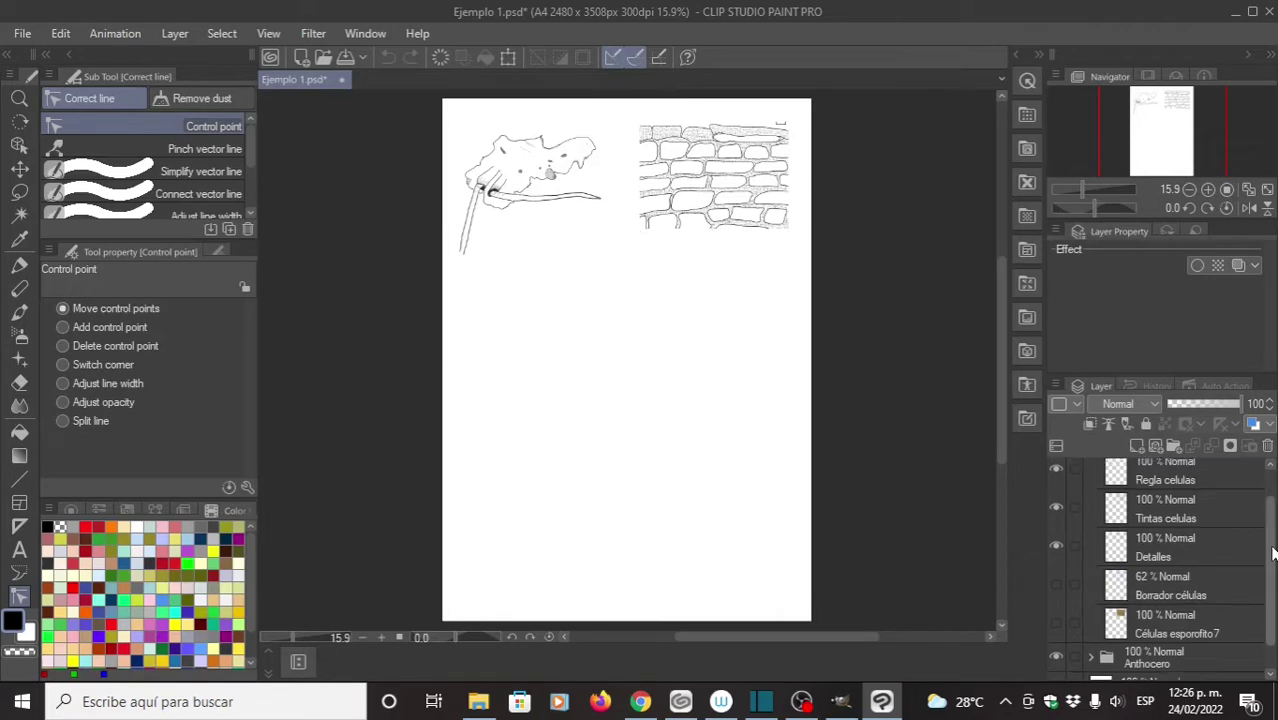
{"action": "scroll", "coordinate": [1153, 556], "scroll_direction": "up", "scroll_amount": 1}
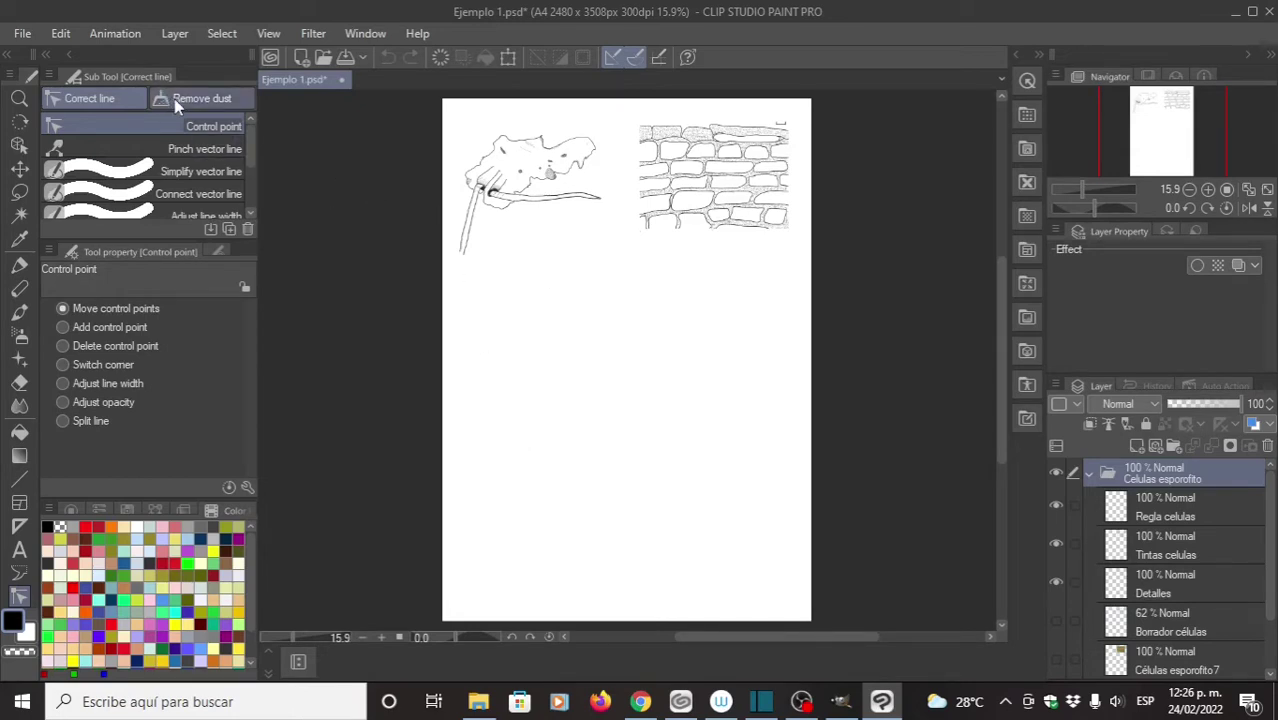
Step: Close Ejemplo 1.psd discarding changes and reopen Ejemplo 1.clip from the recent files
{"action": "left_click", "coordinate": [22, 34]}
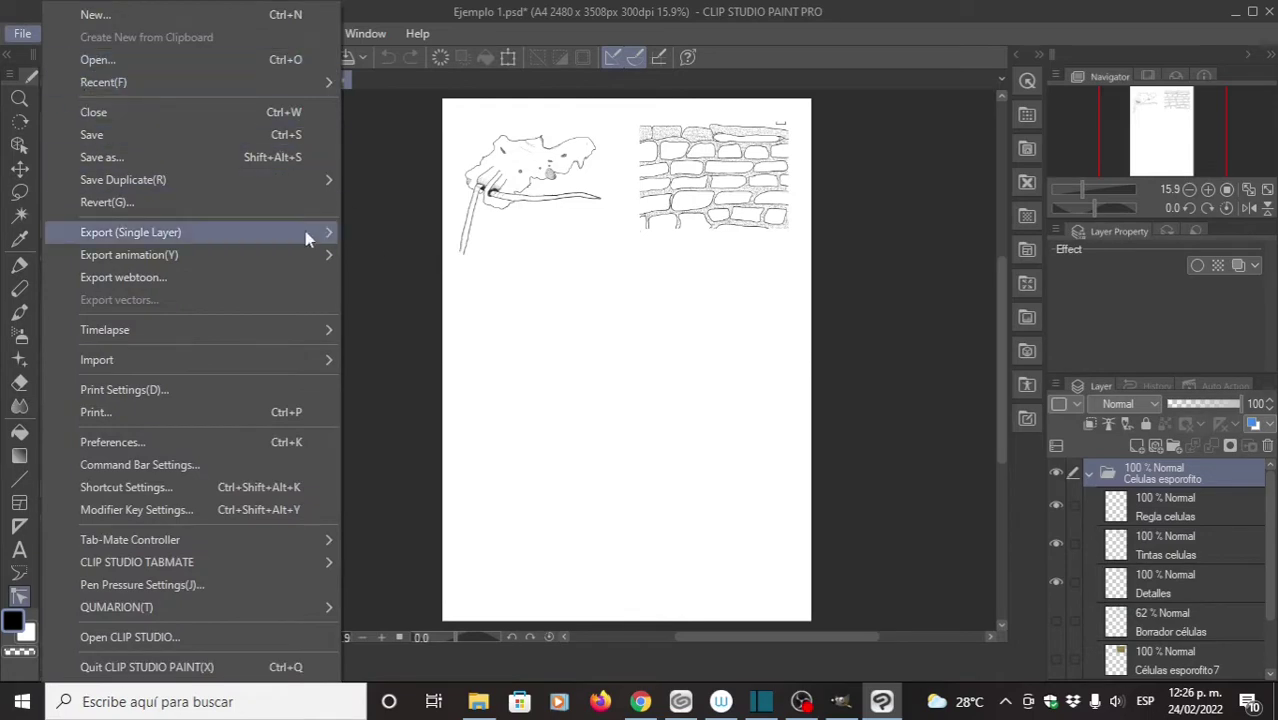
{"action": "left_click", "coordinate": [388, 231]}
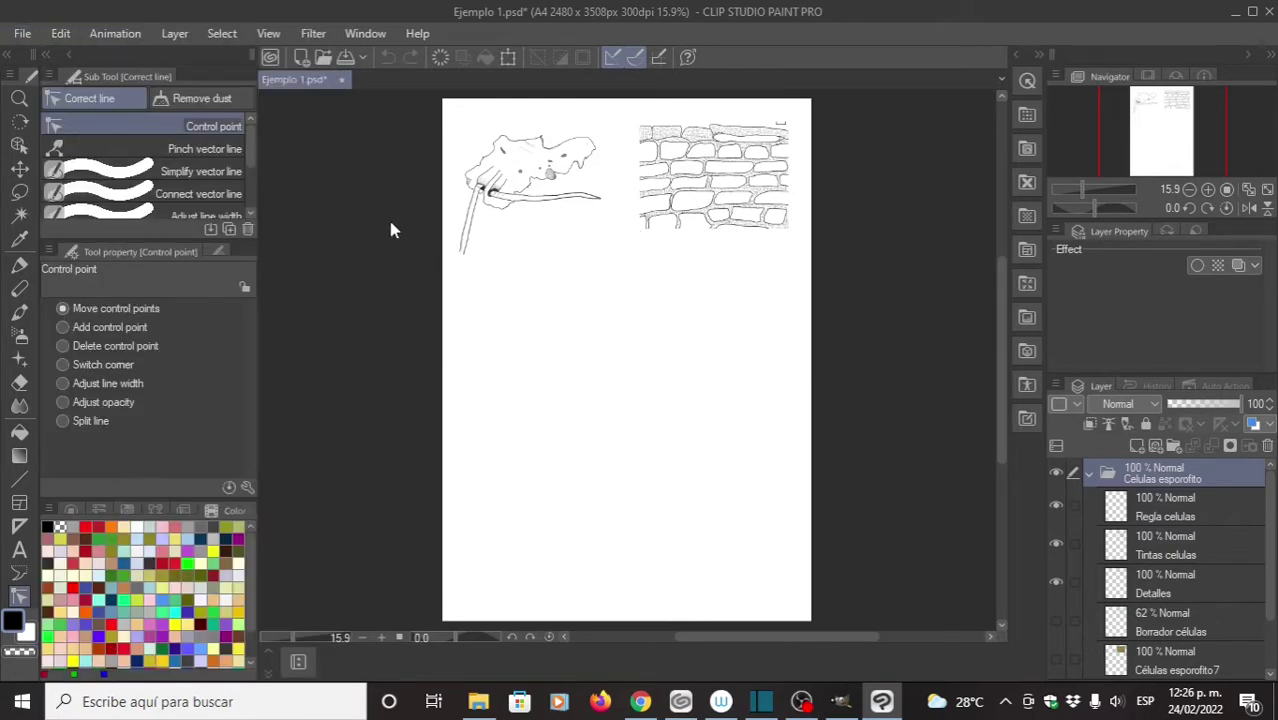
{"action": "left_click", "coordinate": [341, 80]}
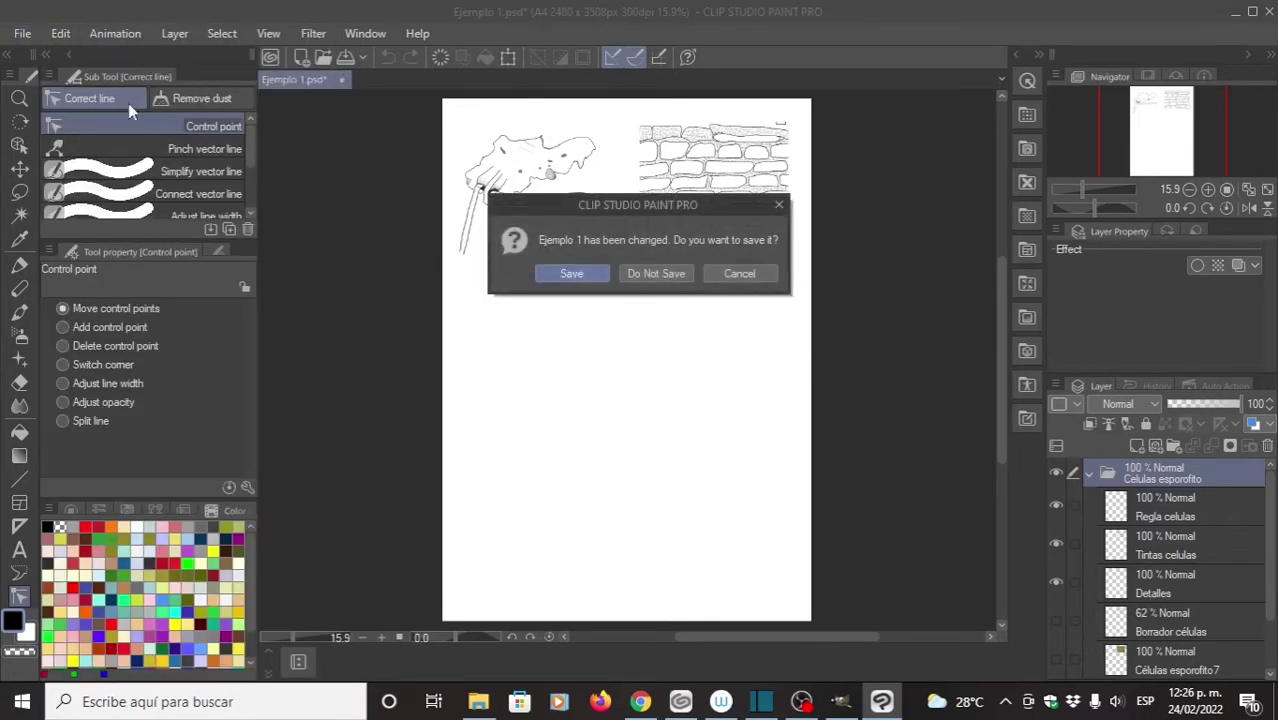
{"action": "left_click", "coordinate": [652, 274]}
{"action": "left_click", "coordinate": [22, 34]}
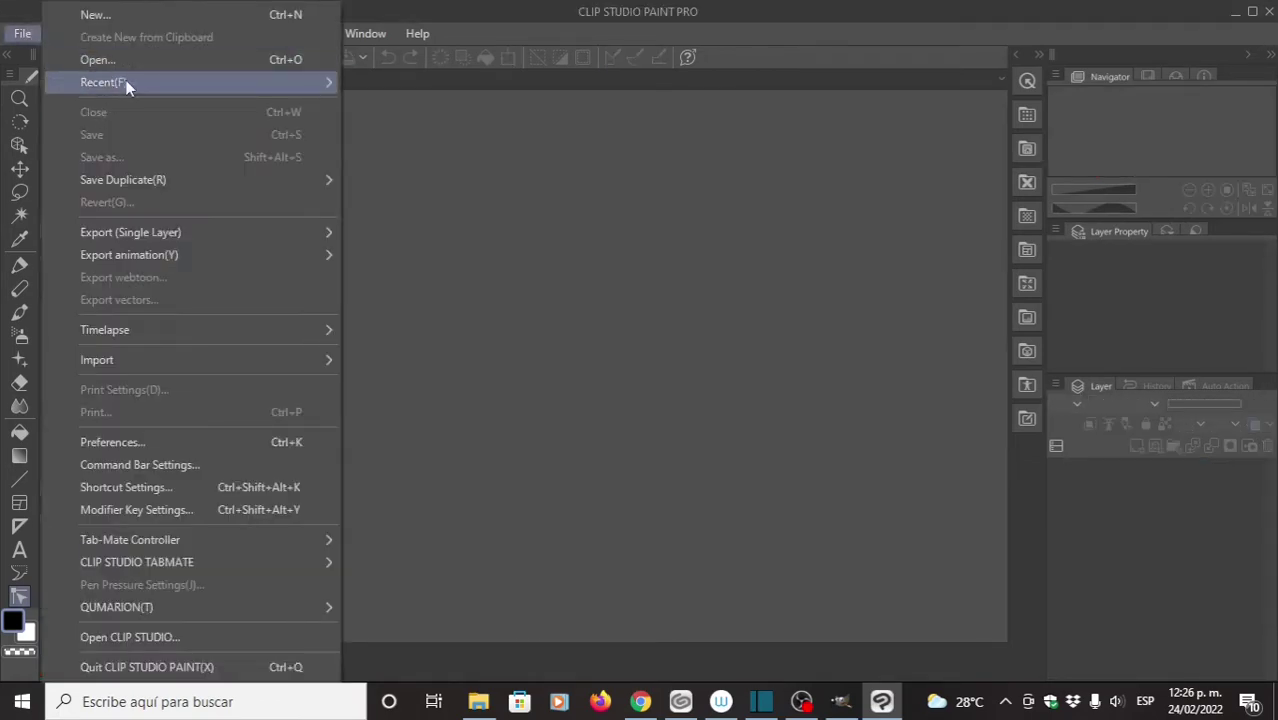
{"action": "mouse_move", "coordinate": [127, 87]}
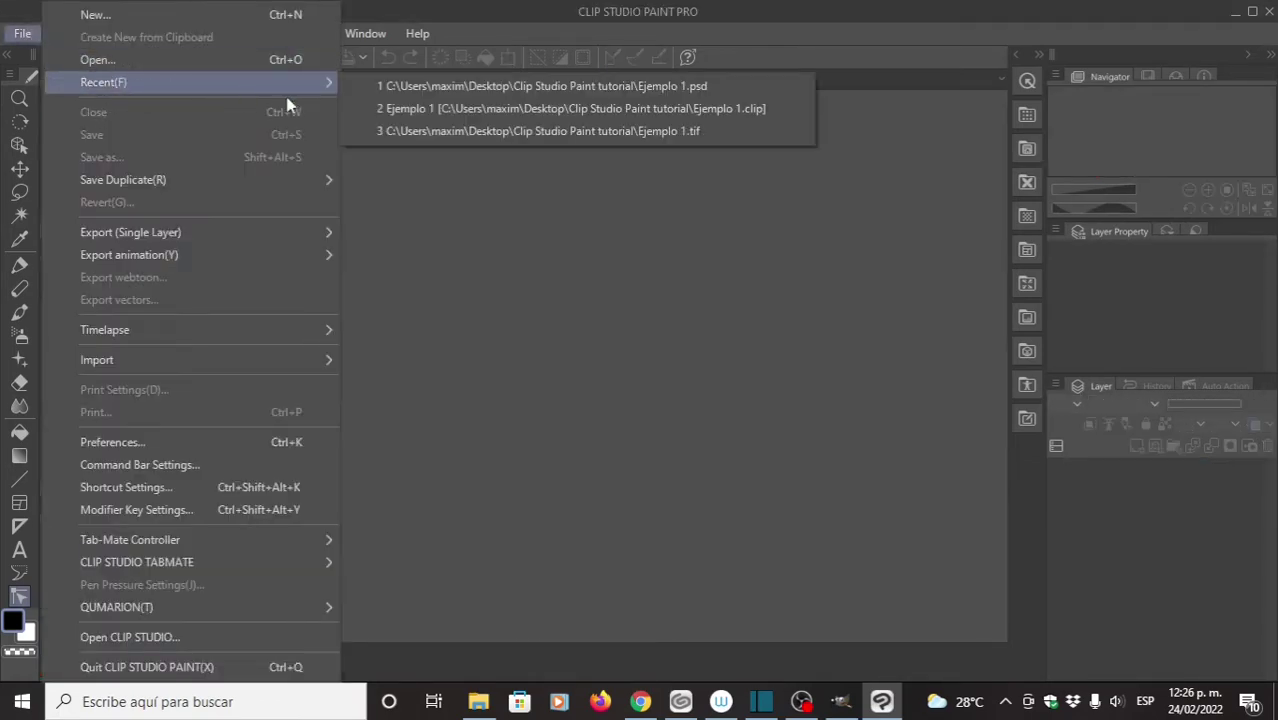
{"action": "left_click", "coordinate": [491, 109]}
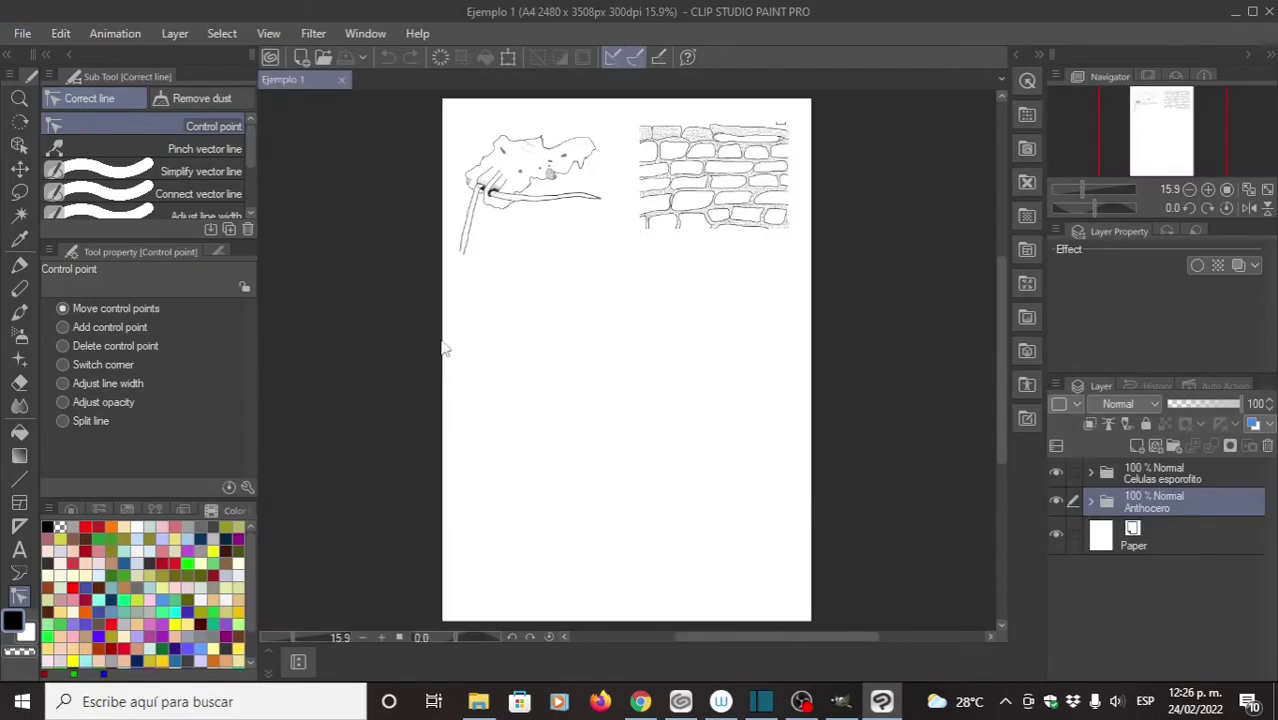
Step: Save as TIFF Ejemplo 1.tif, replacing the old file and accepting layer loss, then close it
{"action": "left_click", "coordinate": [16, 37]}
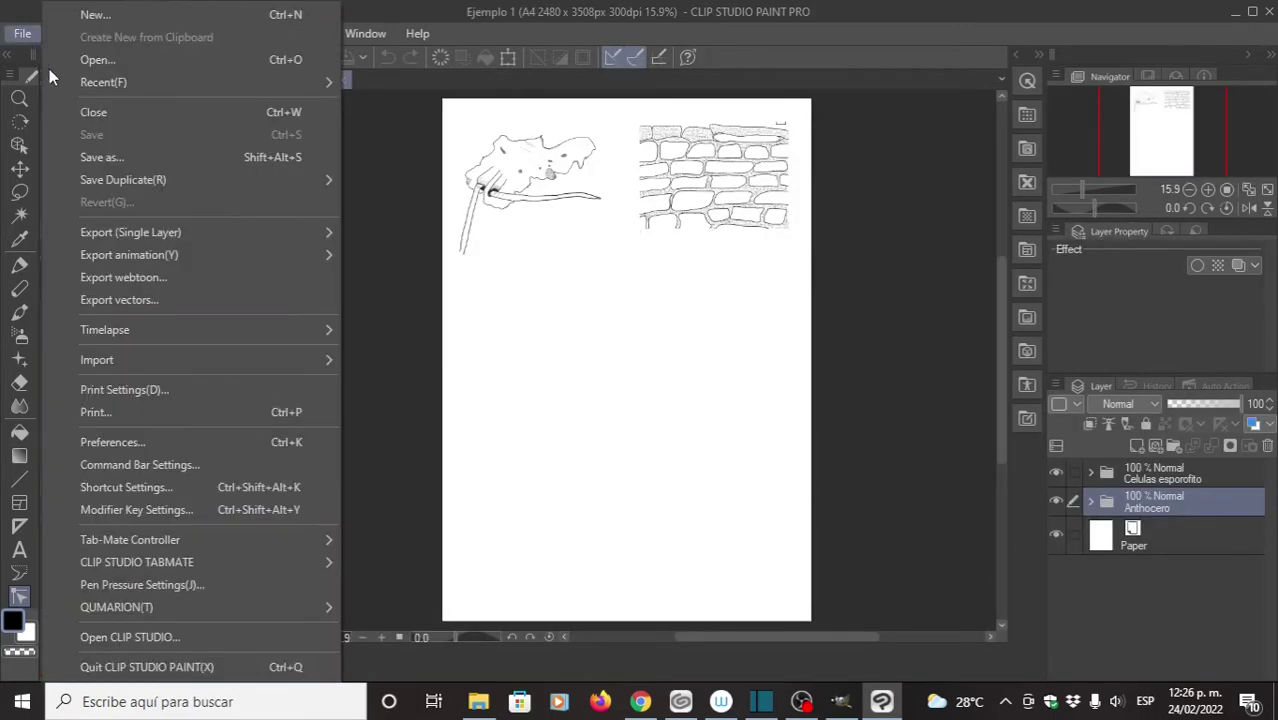
{"action": "left_click", "coordinate": [103, 157]}
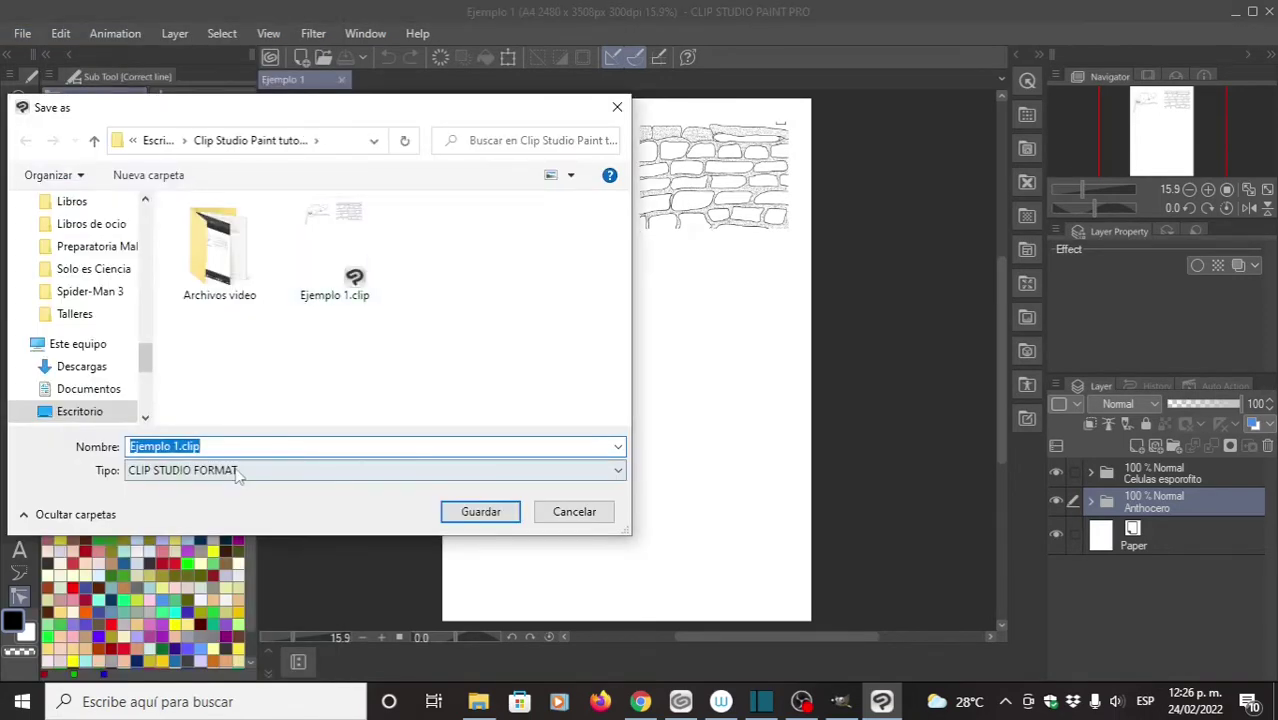
{"action": "left_click", "coordinate": [232, 470]}
{"action": "left_click", "coordinate": [183, 545]}
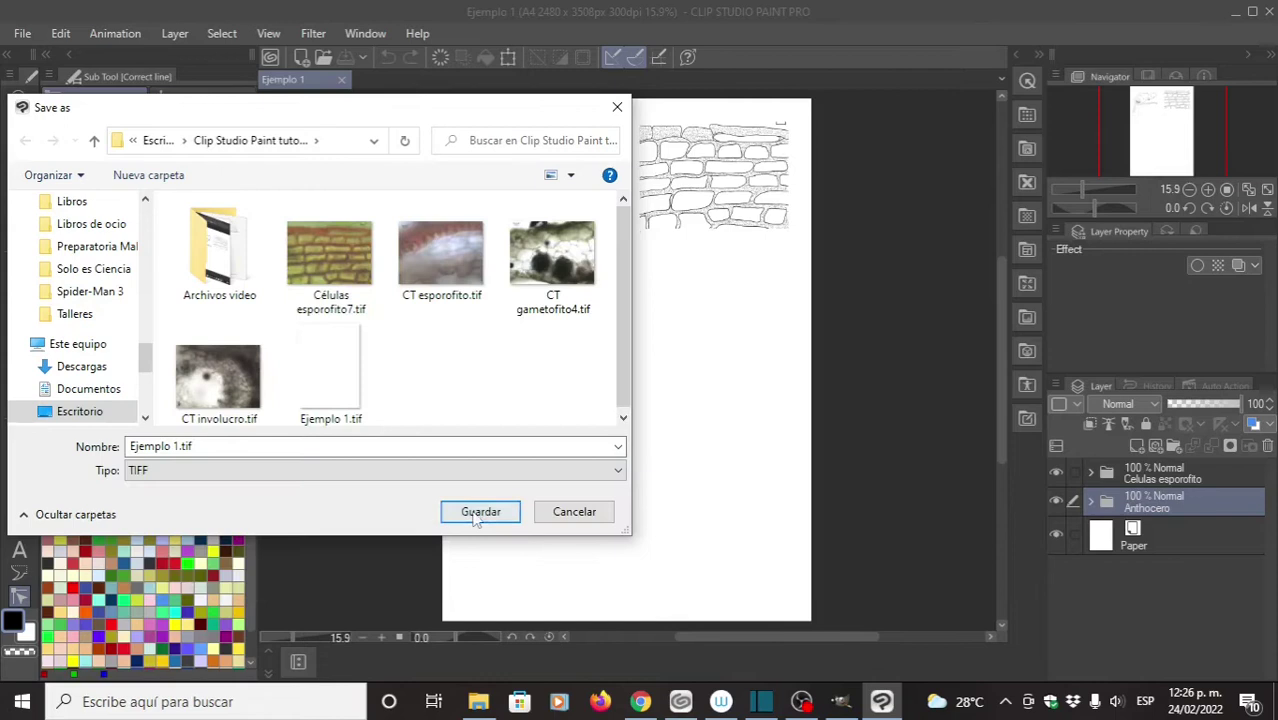
{"action": "left_click", "coordinate": [480, 512]}
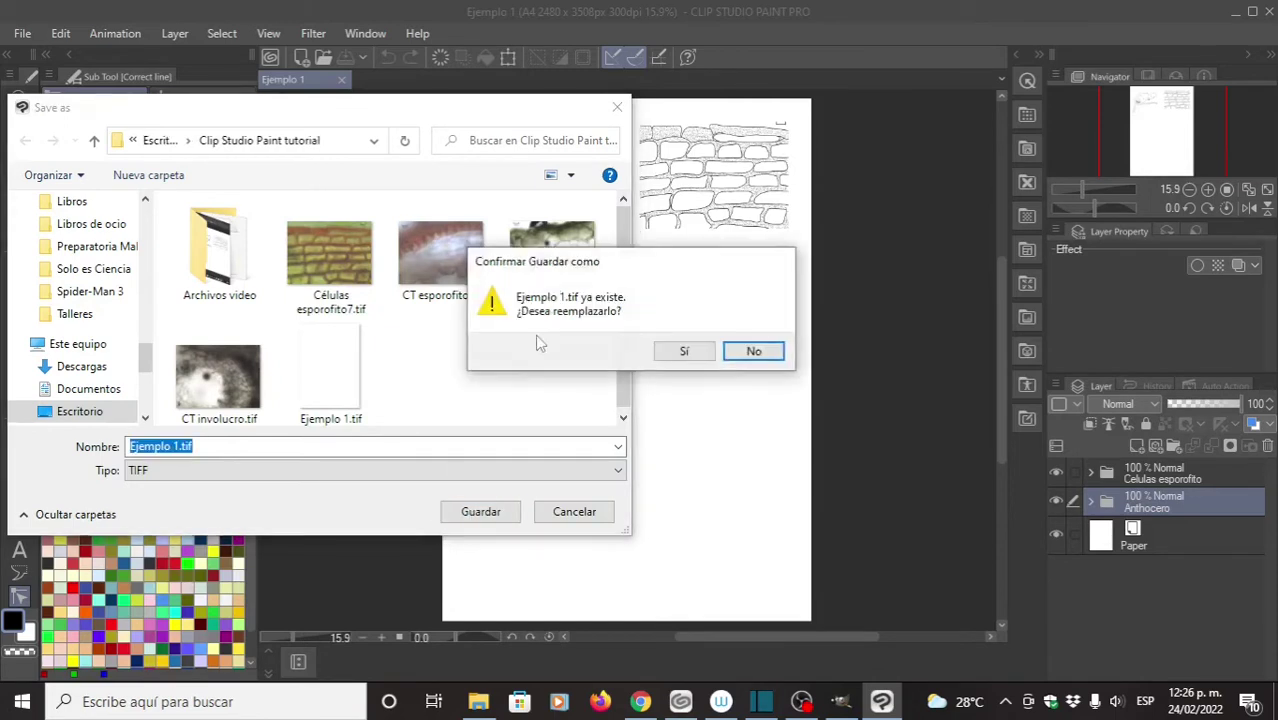
{"action": "left_click", "coordinate": [705, 358]}
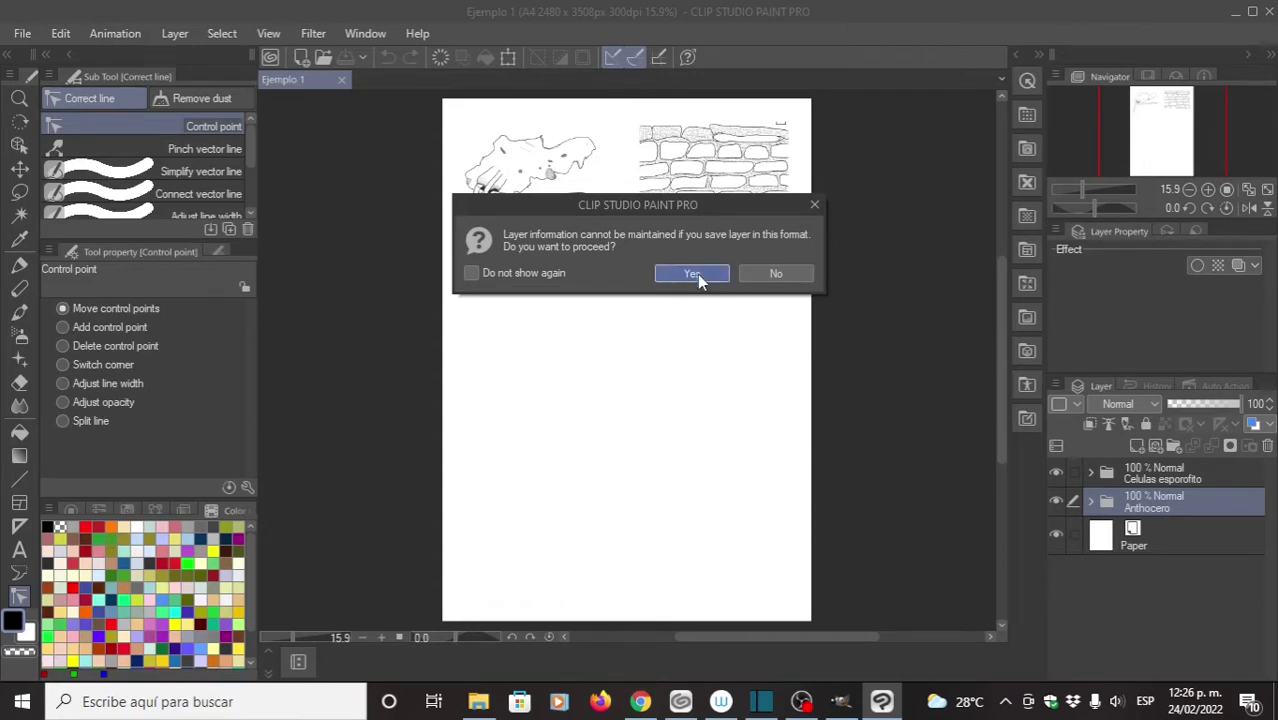
{"action": "left_click", "coordinate": [697, 274]}
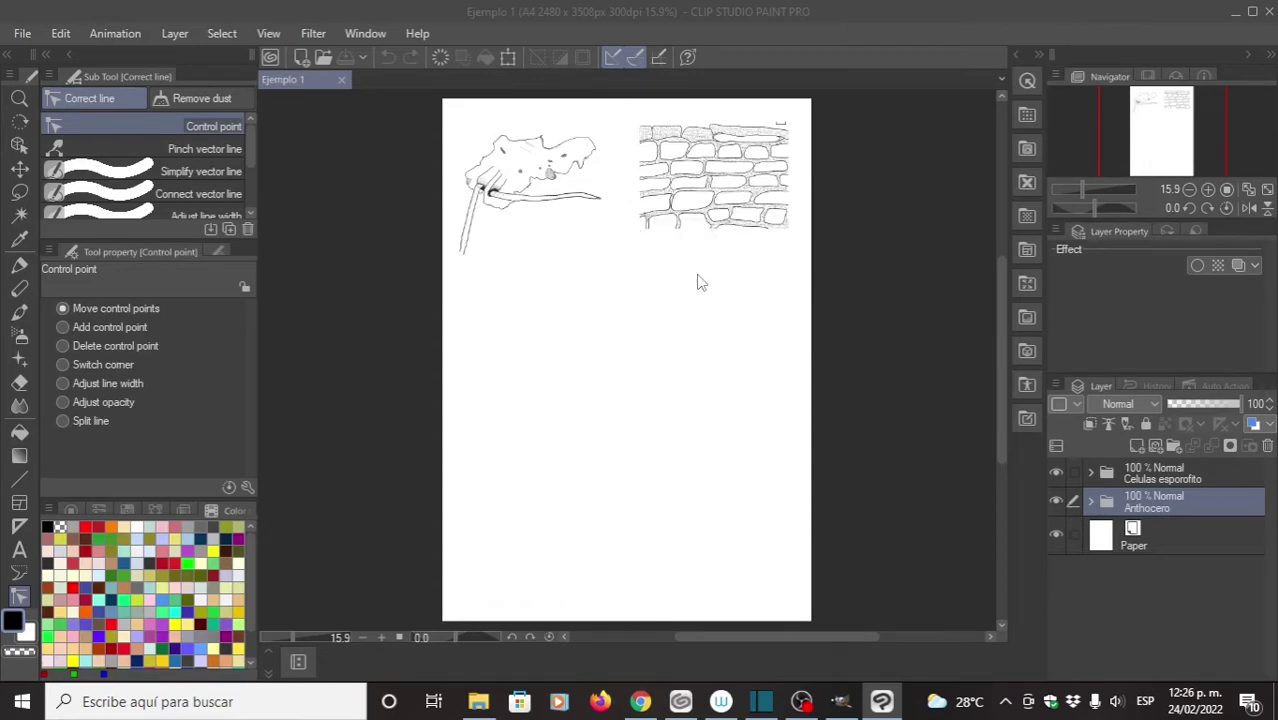
{"action": "left_click", "coordinate": [341, 79]}
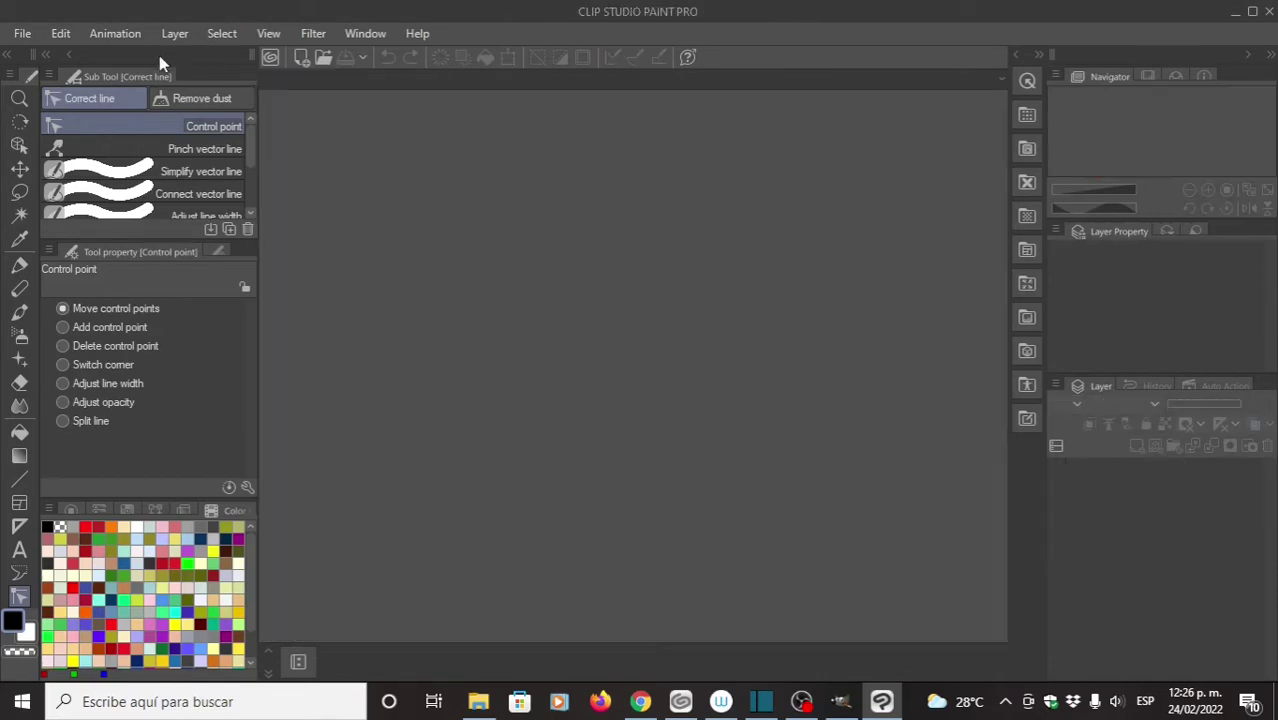
Step: Open Ejemplo 1.tif from the recent files list
{"action": "left_click", "coordinate": [23, 38]}
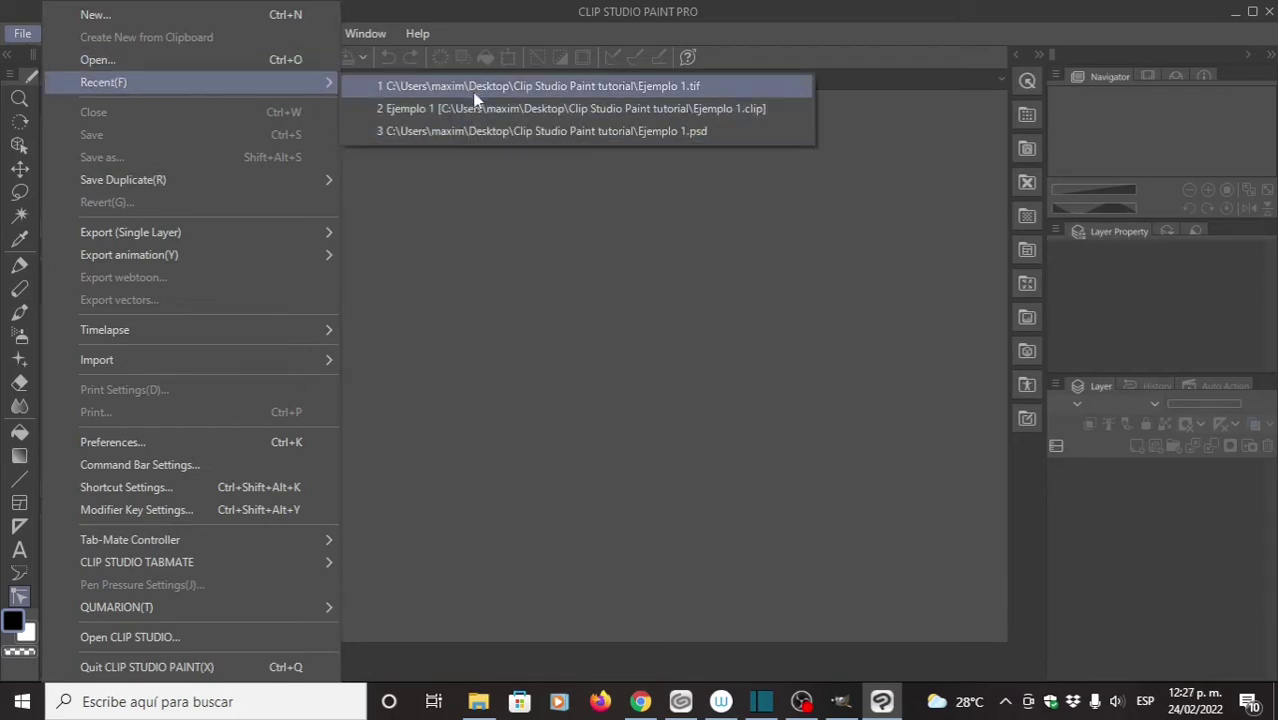
{"action": "left_click", "coordinate": [475, 97]}
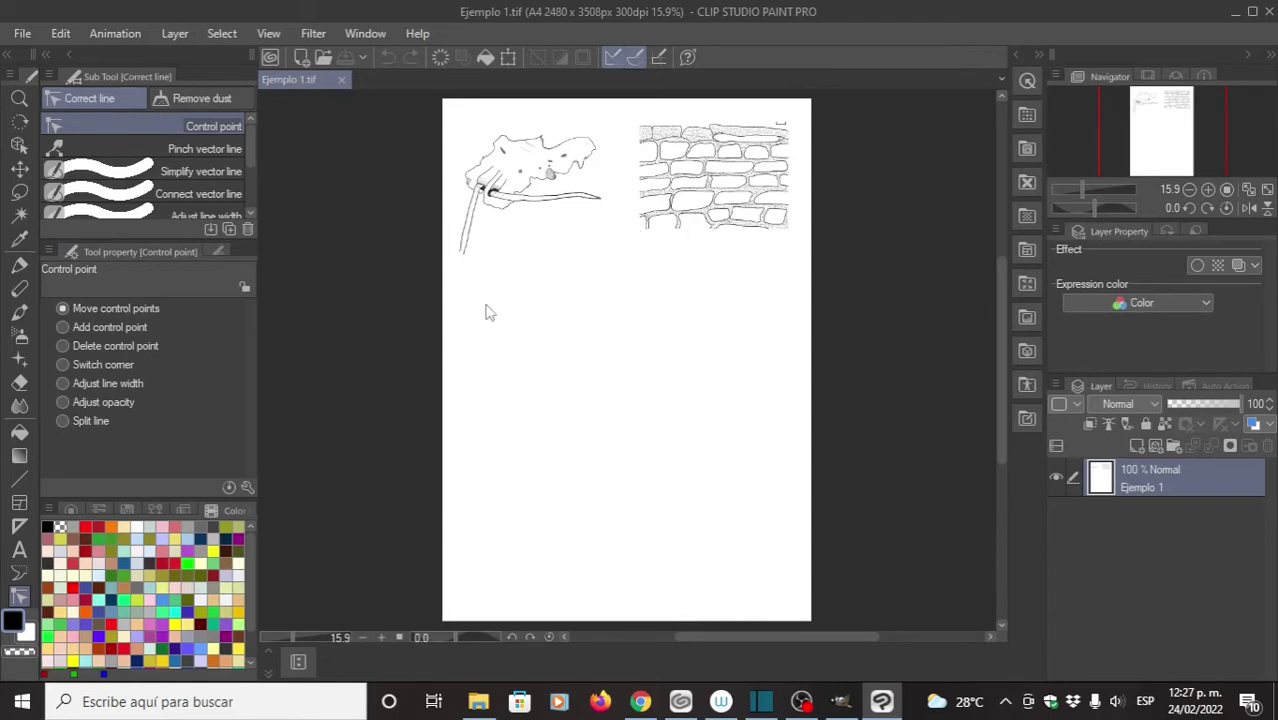
Step: Close Ejemplo 1.tif and switch to Chrome showing the gimp search results
{"action": "left_click", "coordinate": [341, 81]}
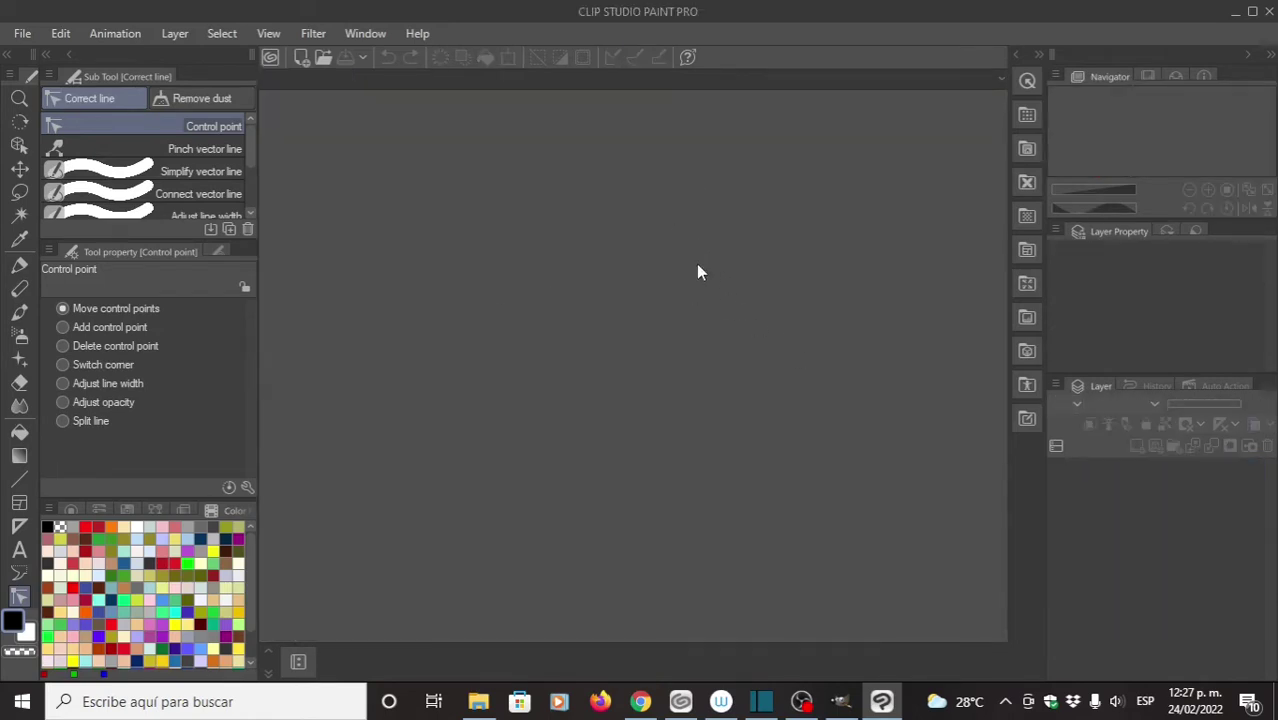
{"action": "left_click", "coordinate": [640, 701]}
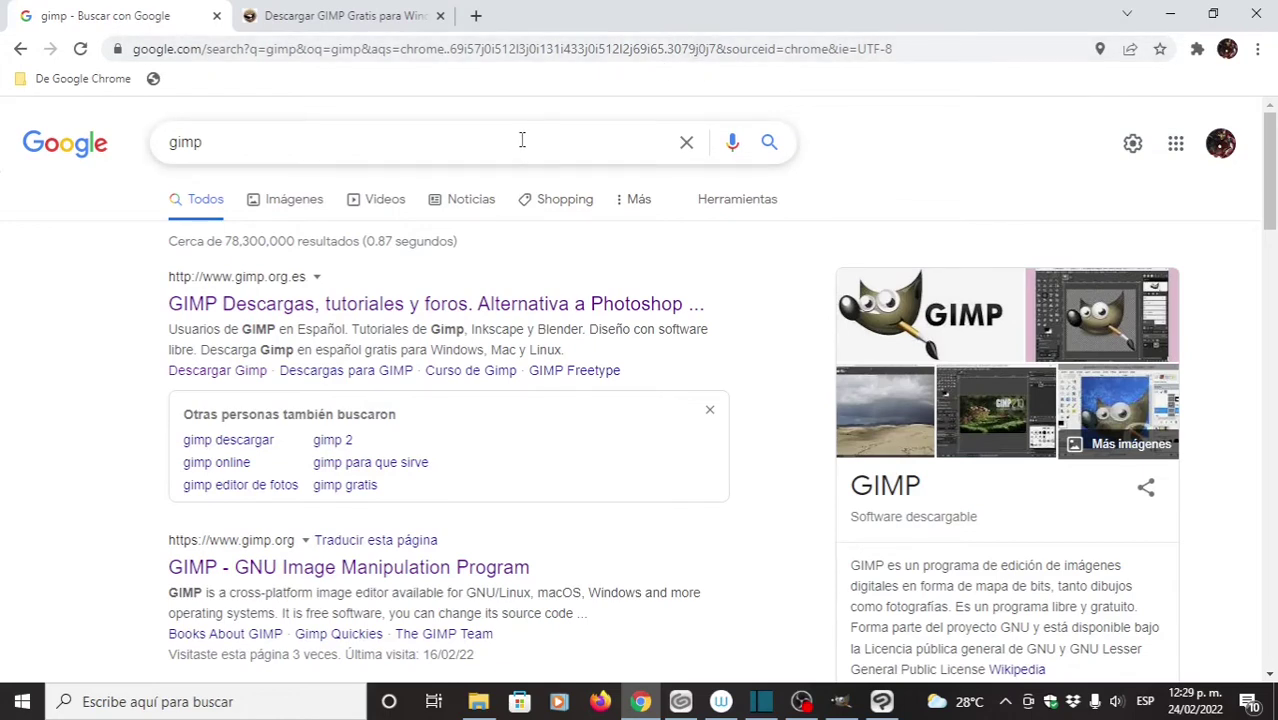
Step: Open the 'Descargar Gimp' page on gimp.org.es, then switch to the GIMP window
{"action": "left_click", "coordinate": [330, 12]}
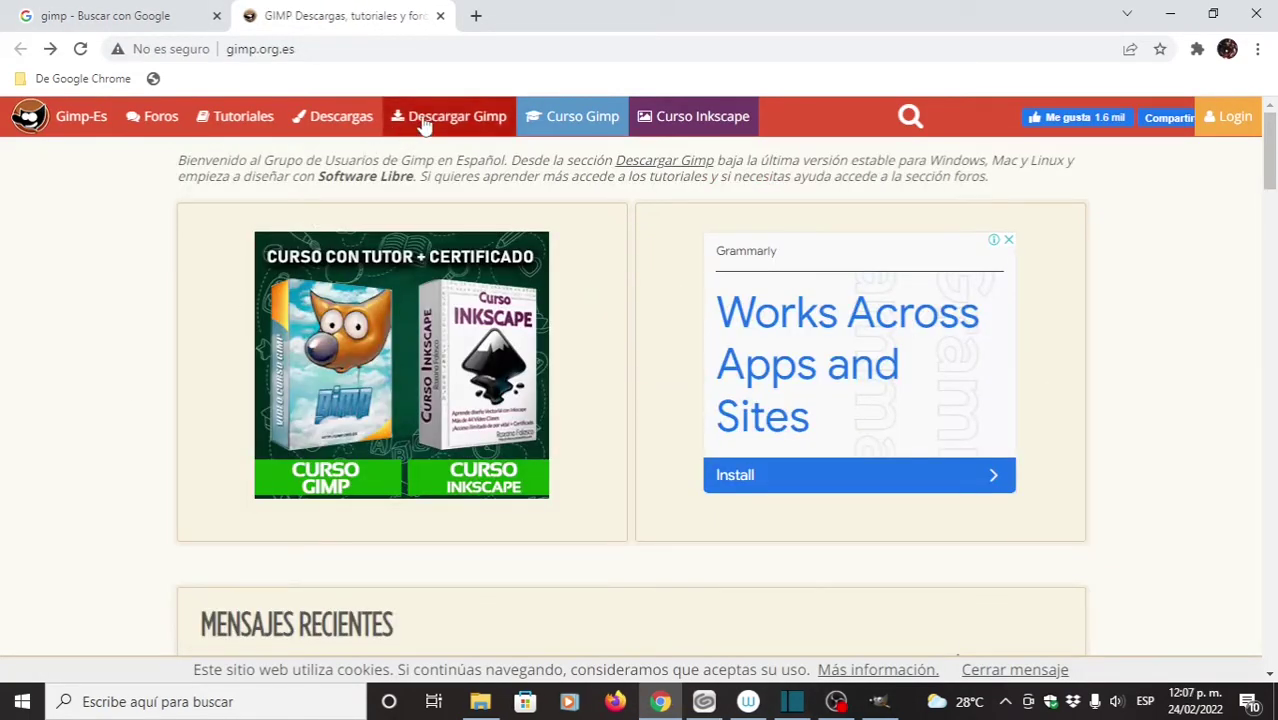
{"action": "left_click", "coordinate": [424, 122]}
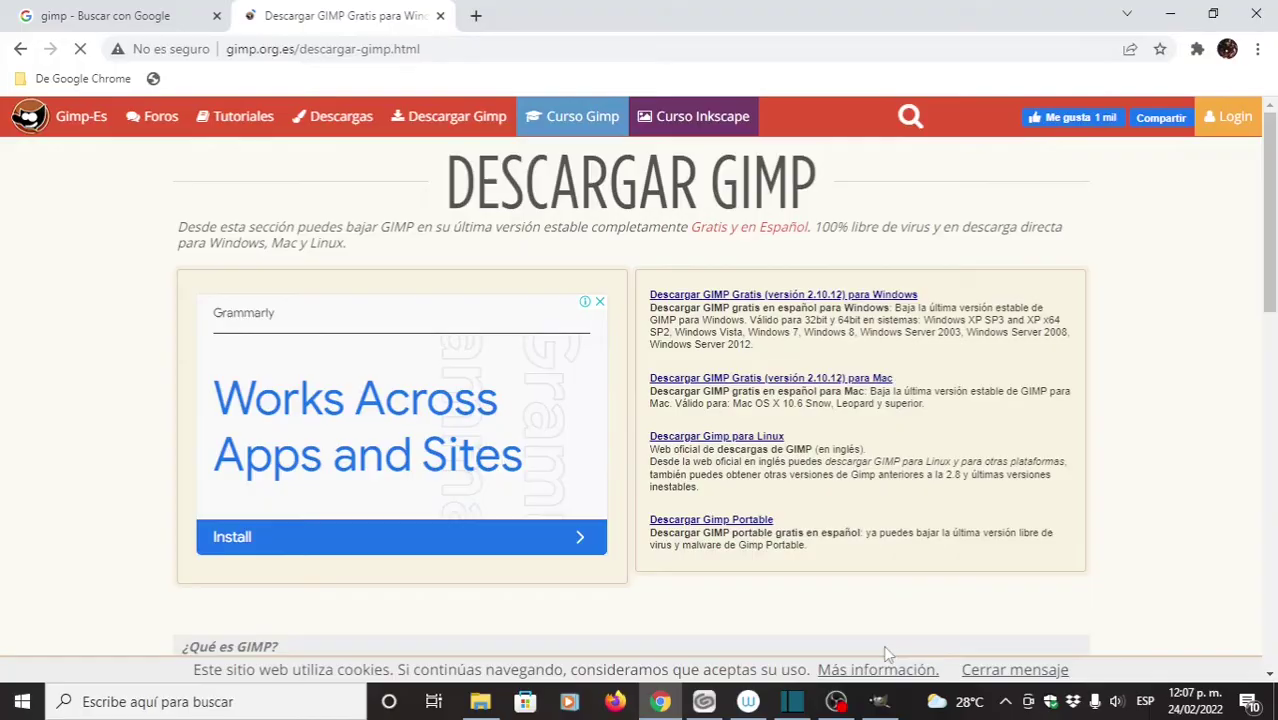
{"action": "left_click", "coordinate": [879, 701]}
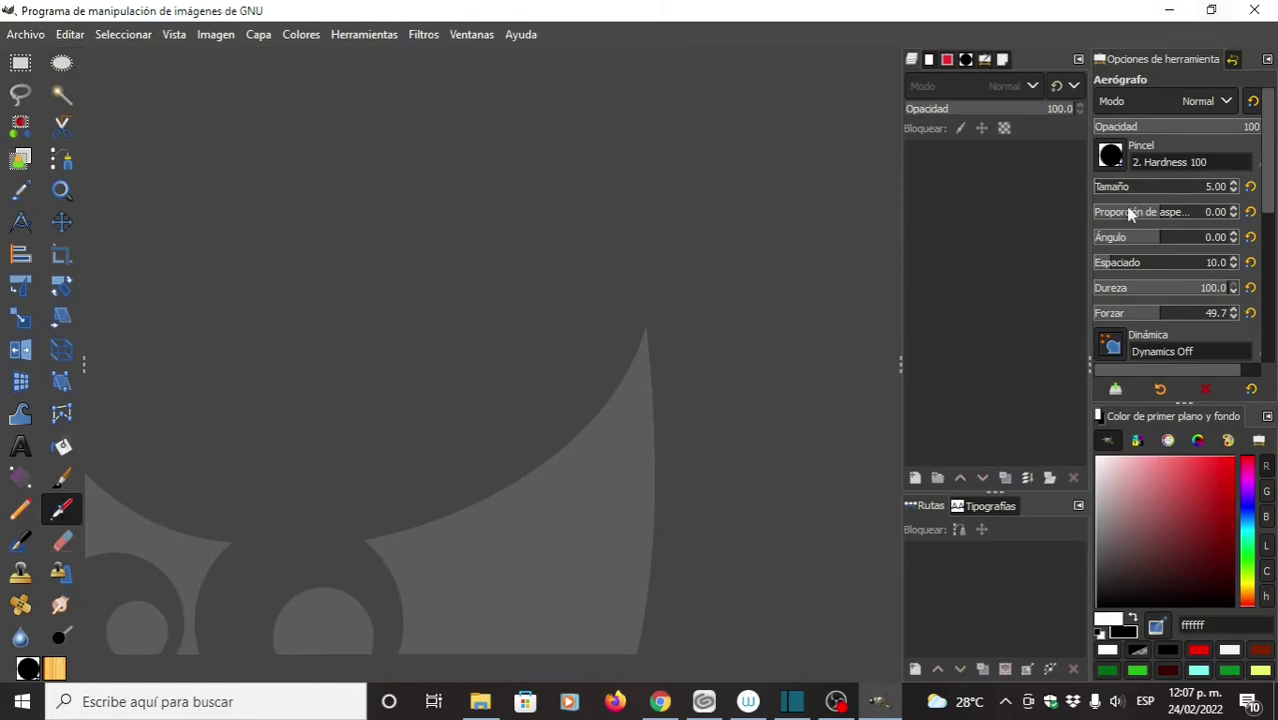
Step: Open Ejemplo 1.psd from the Desktop's Clip Studio Paint tutorial folder
{"action": "left_click", "coordinate": [36, 40]}
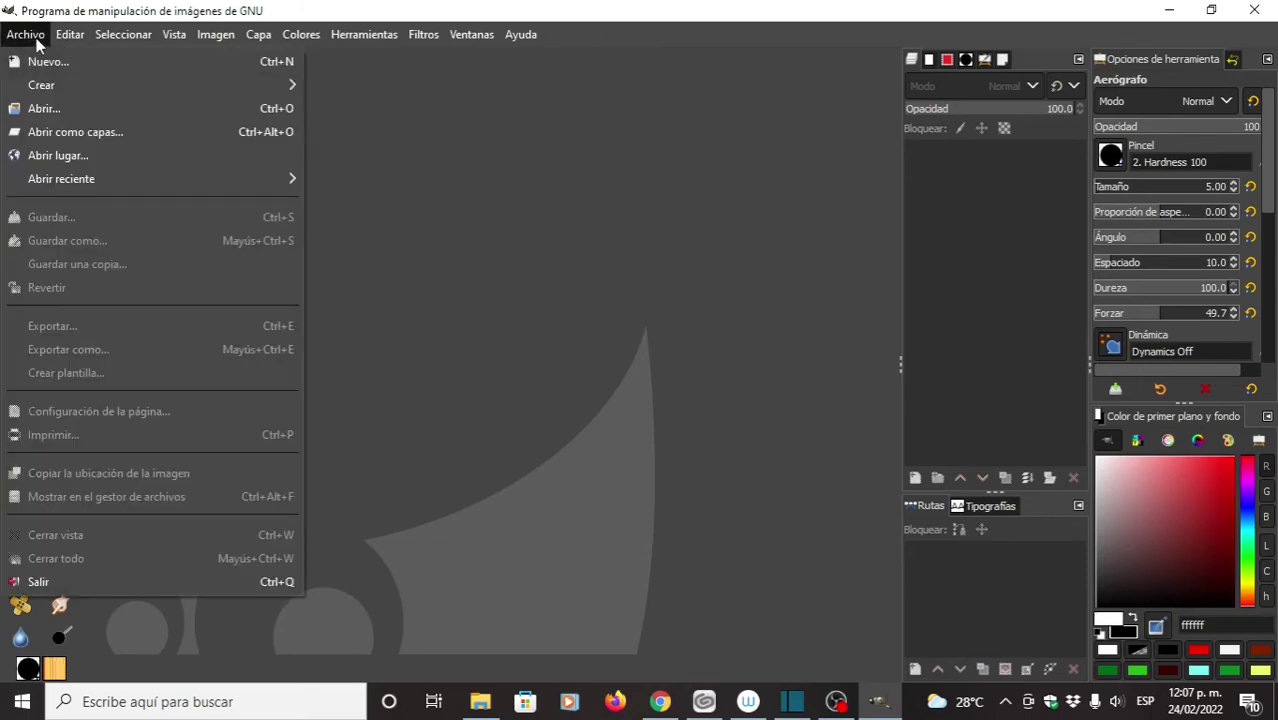
{"action": "left_click", "coordinate": [50, 108]}
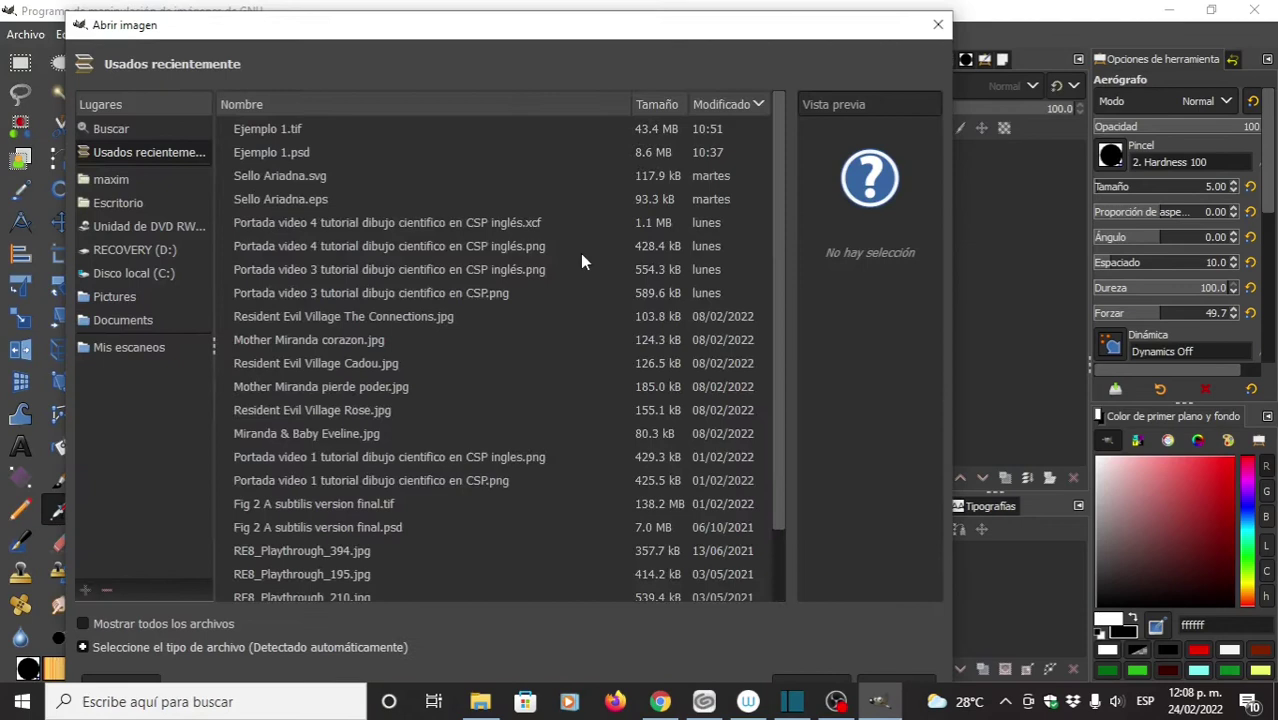
{"action": "left_click", "coordinate": [140, 205]}
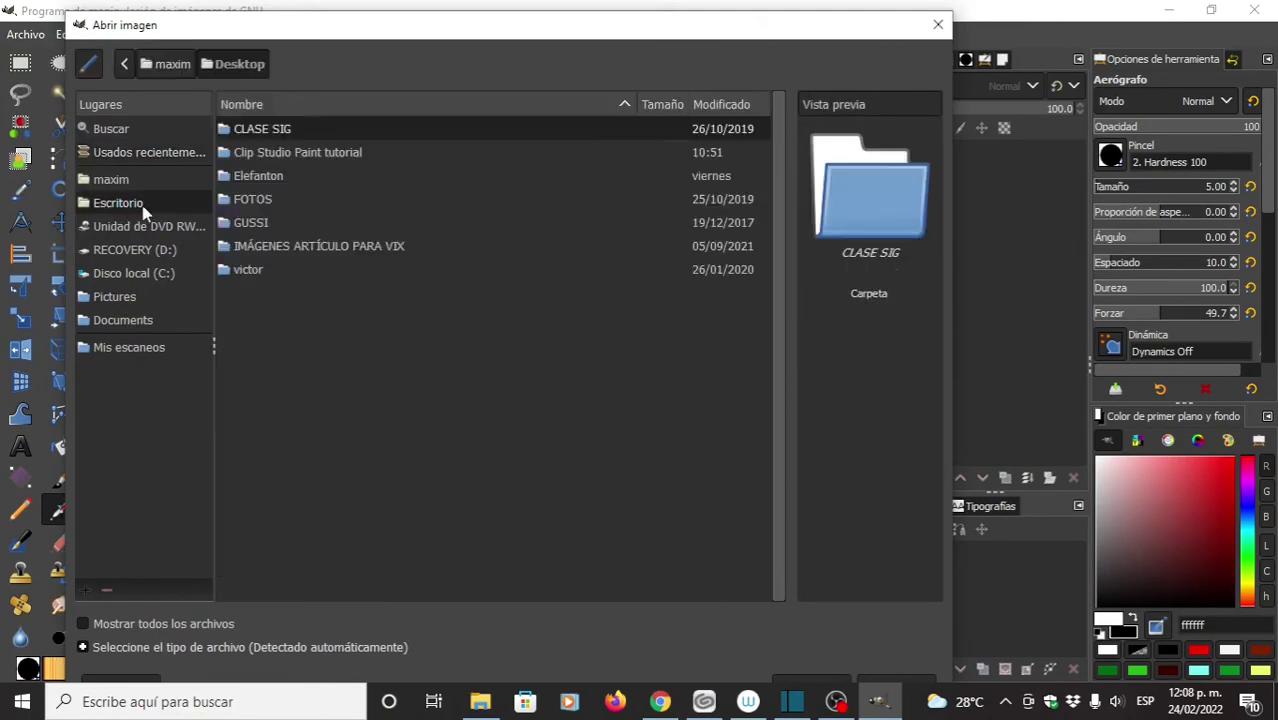
{"action": "double_click", "coordinate": [283, 153]}
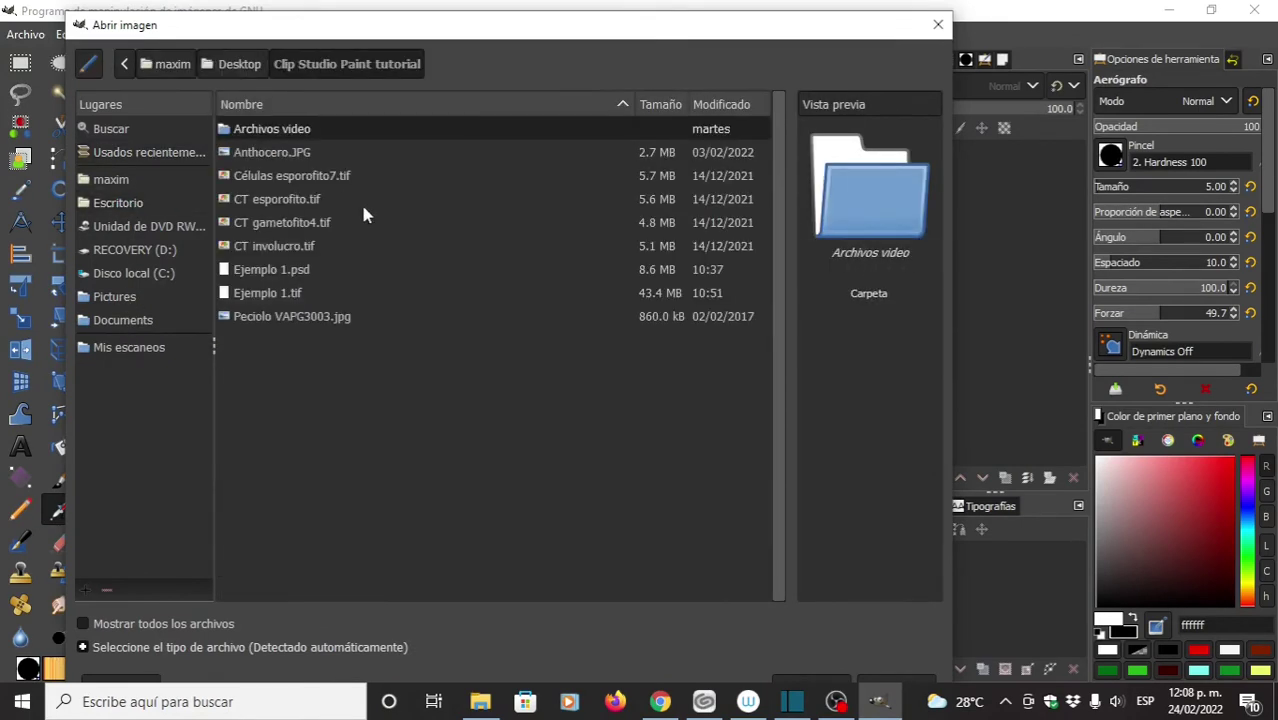
{"action": "double_click", "coordinate": [272, 270]}
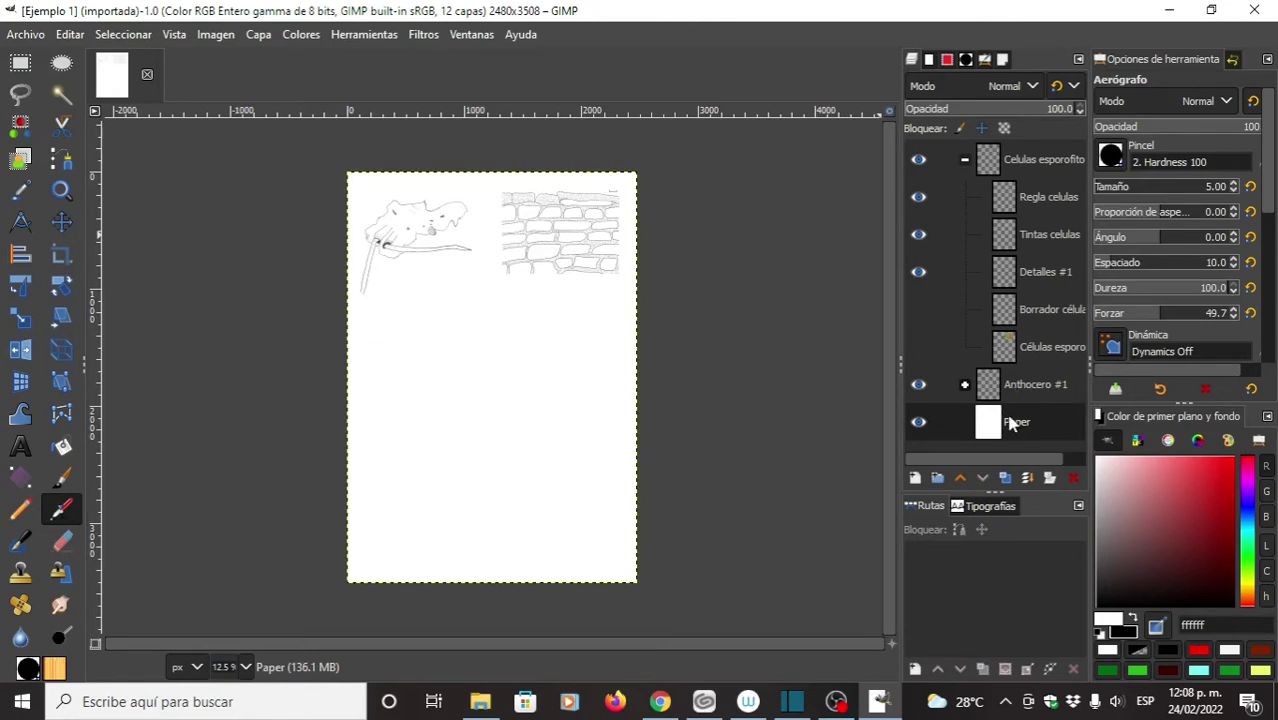
Step: Collapse the Células esporofito and Anthocero #1 layer groups in the Layers panel
{"action": "left_click", "coordinate": [965, 386]}
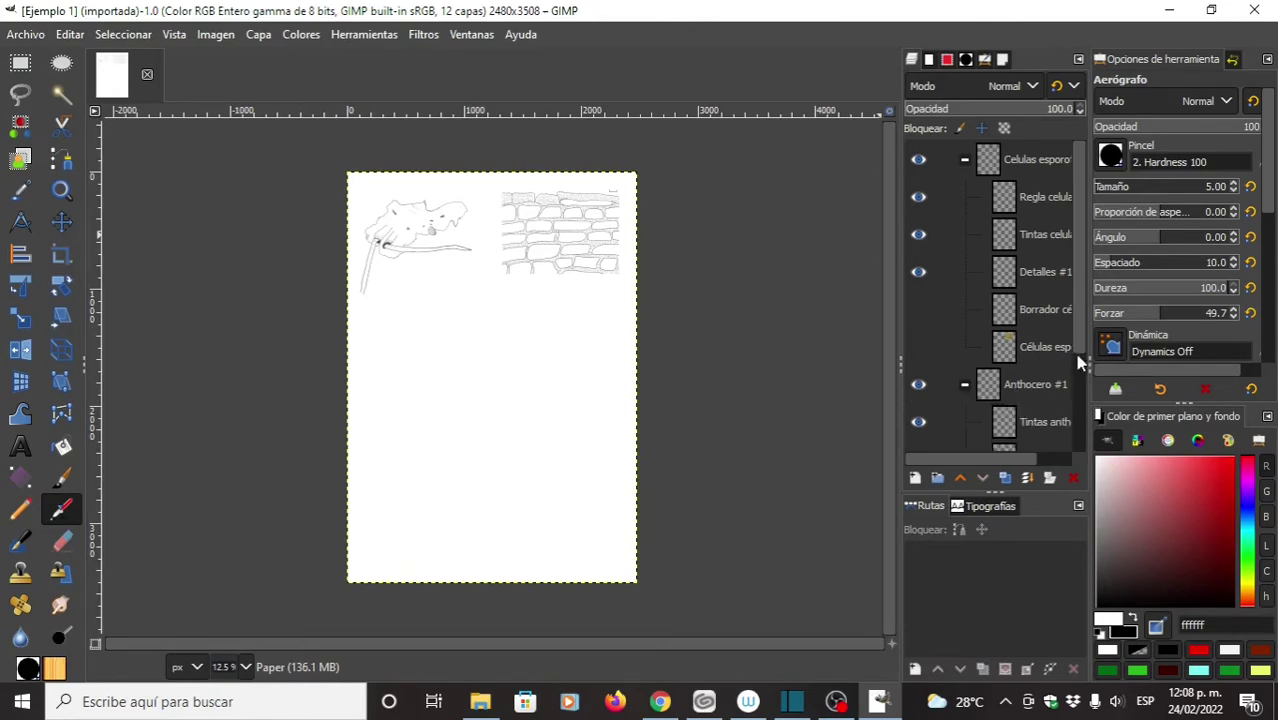
{"action": "left_click_drag", "start_coordinate": [1074, 330], "coordinate": [1088, 387]}
{"action": "scroll", "coordinate": [1070, 375], "scroll_direction": "down", "scroll_amount": 2}
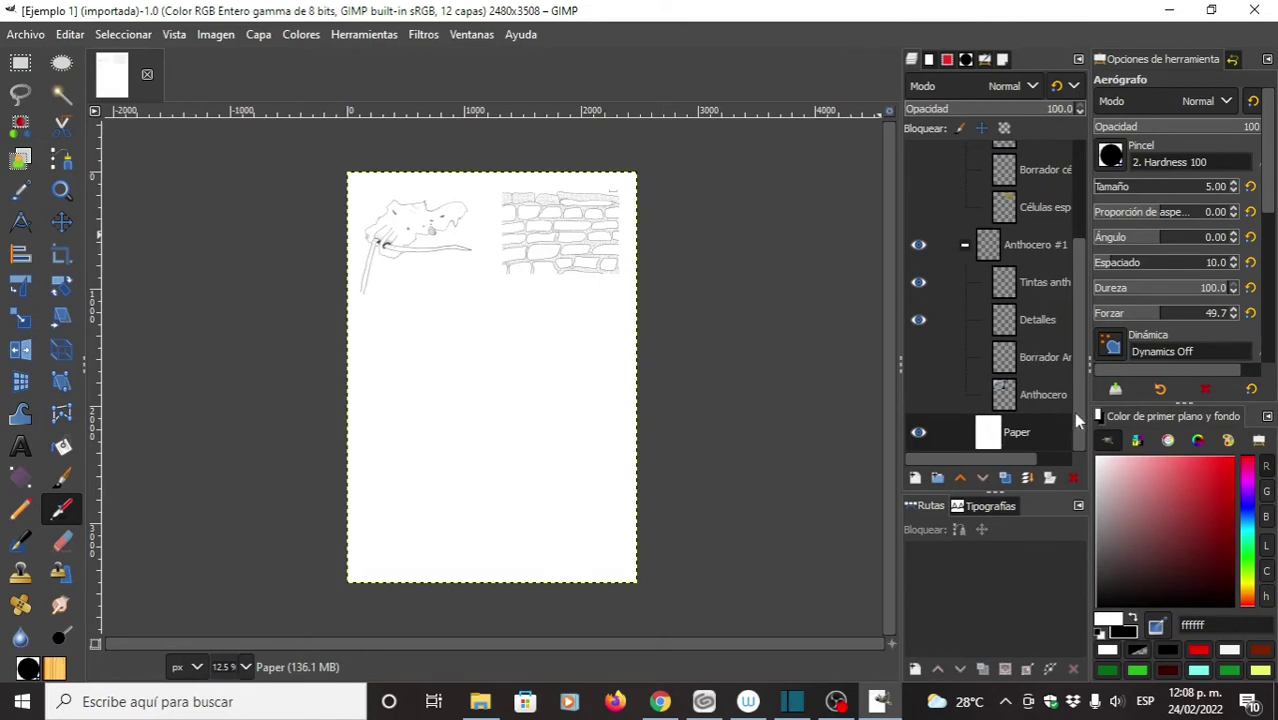
{"action": "scroll", "coordinate": [1074, 402], "scroll_direction": "up", "scroll_amount": 4}
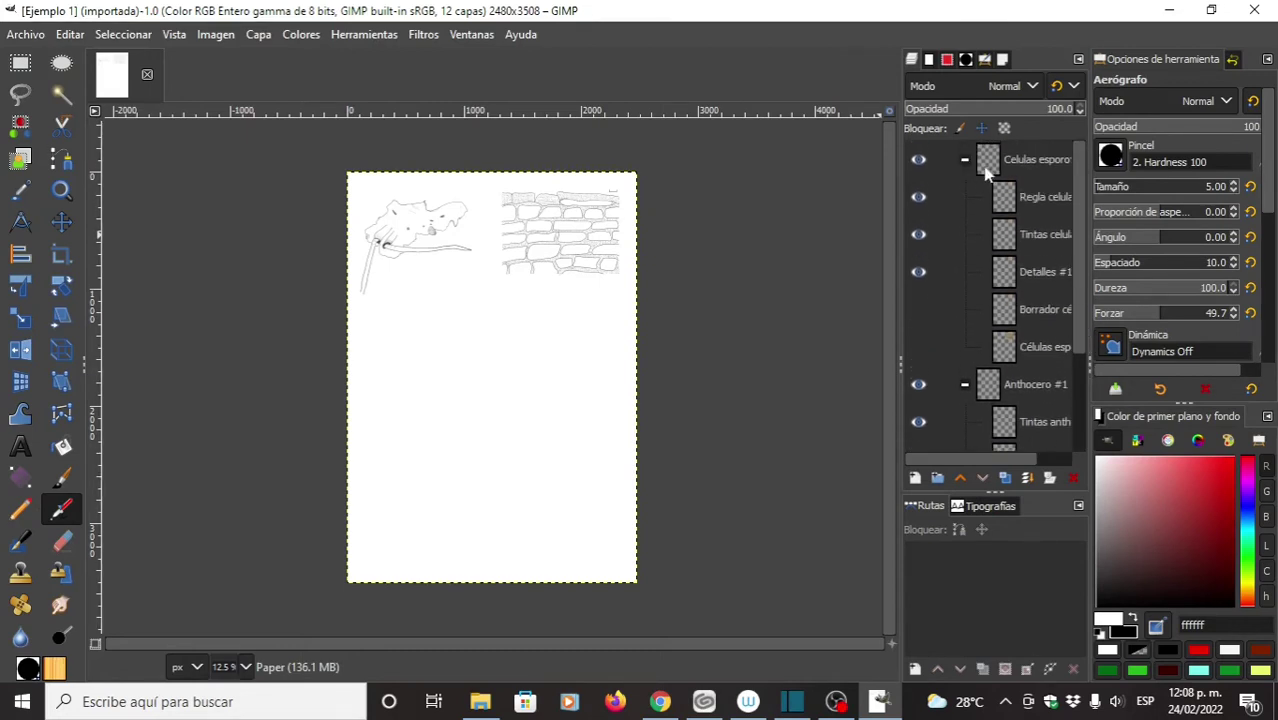
{"action": "left_click", "coordinate": [960, 168]}
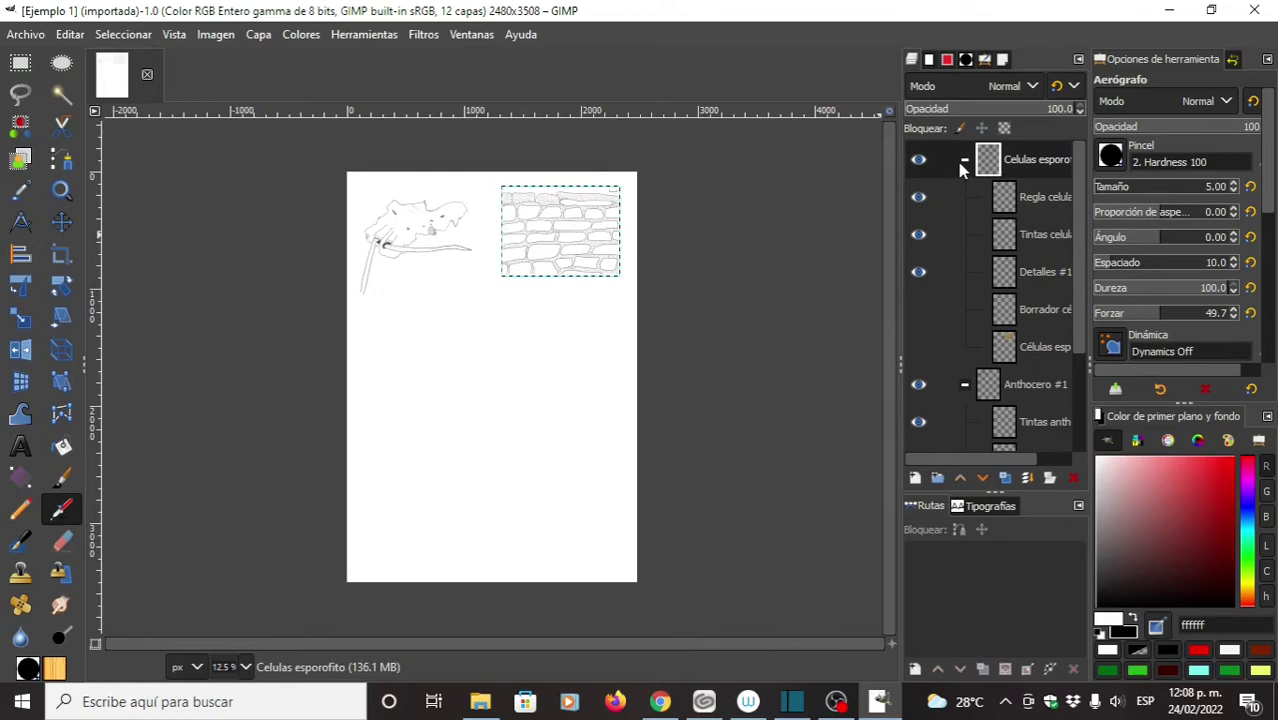
{"action": "left_click", "coordinate": [964, 160]}
{"action": "left_click", "coordinate": [964, 197]}
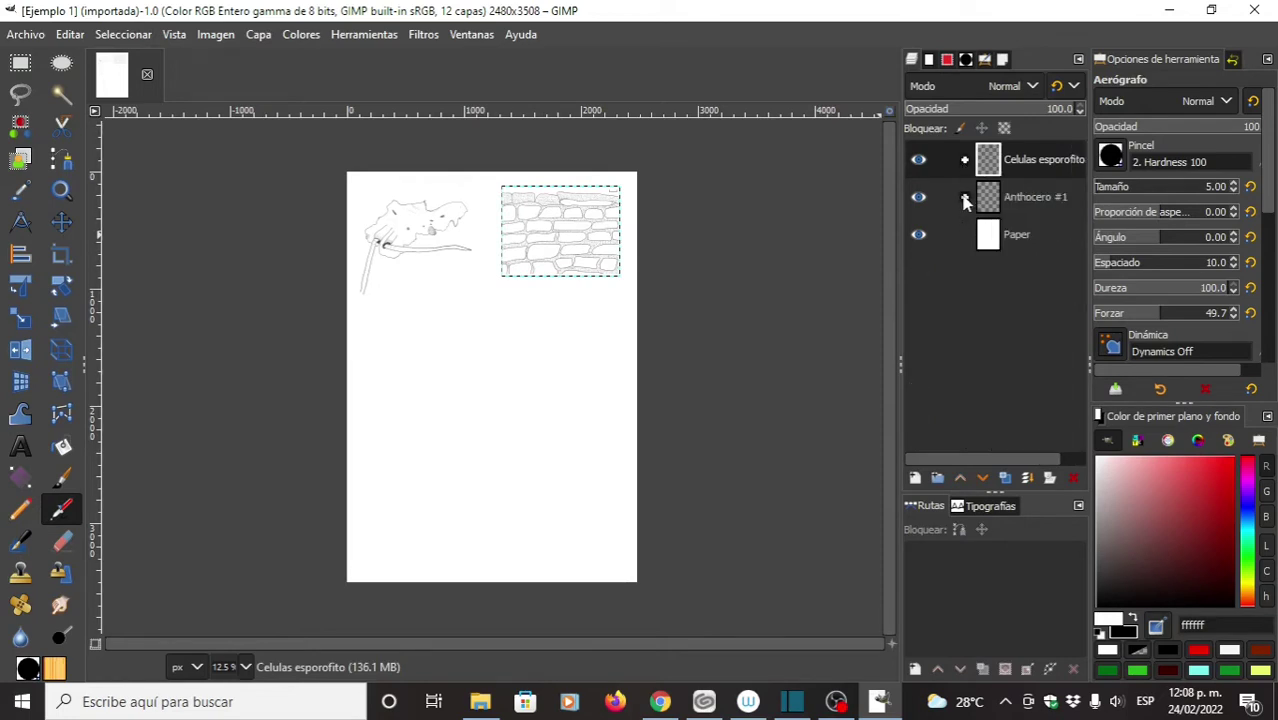
Step: Open the previously exported Ejemplo 1.tif, which arrives as one flat layer
{"action": "left_click", "coordinate": [27, 36]}
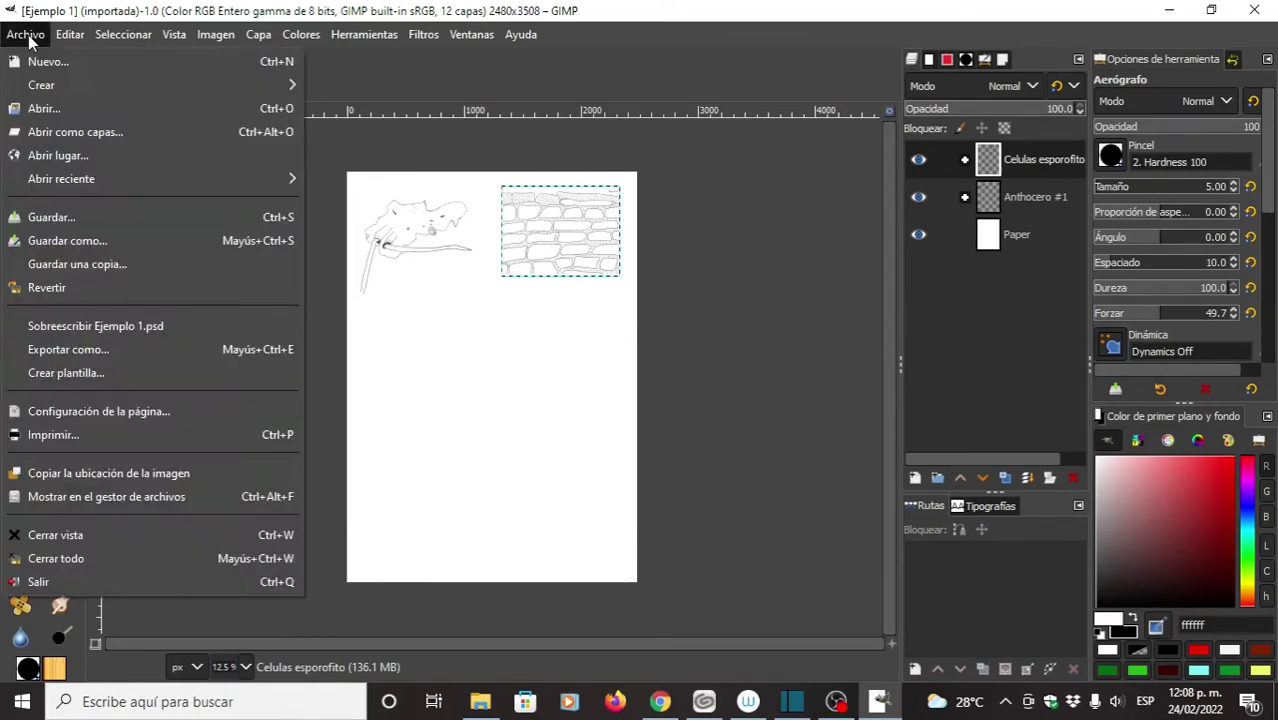
{"action": "left_click", "coordinate": [69, 102]}
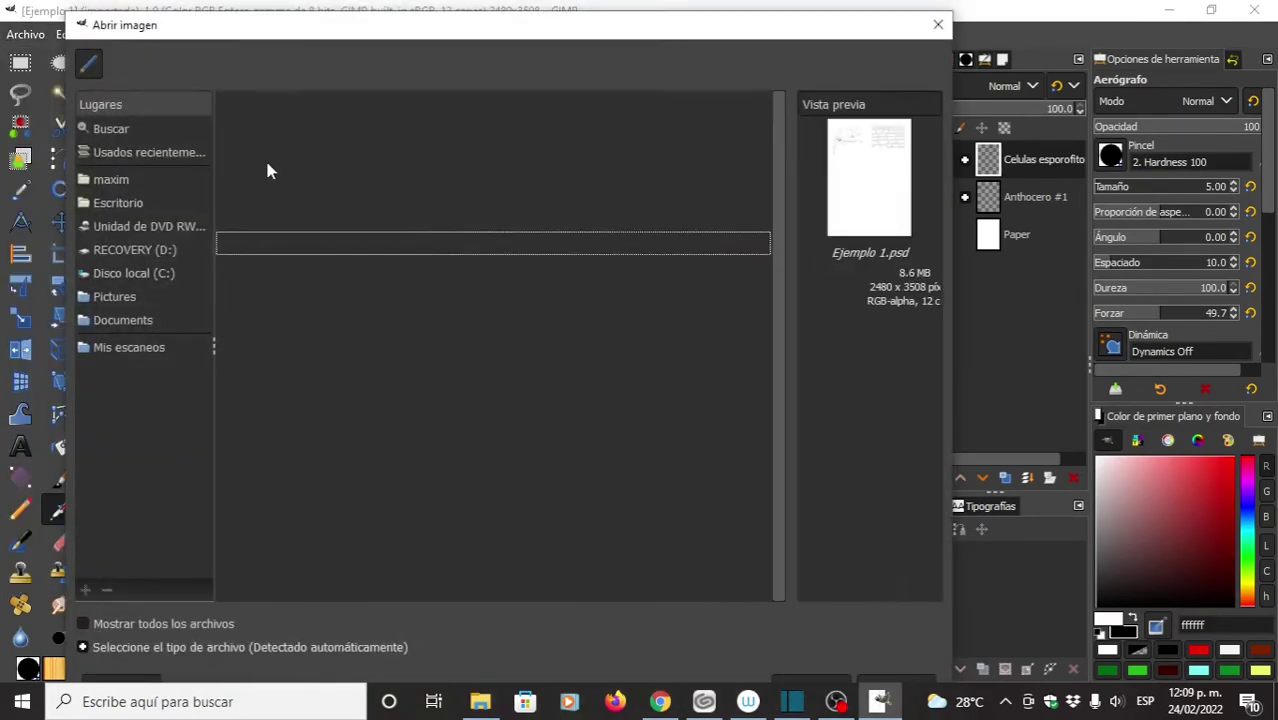
{"action": "double_click", "coordinate": [250, 293]}
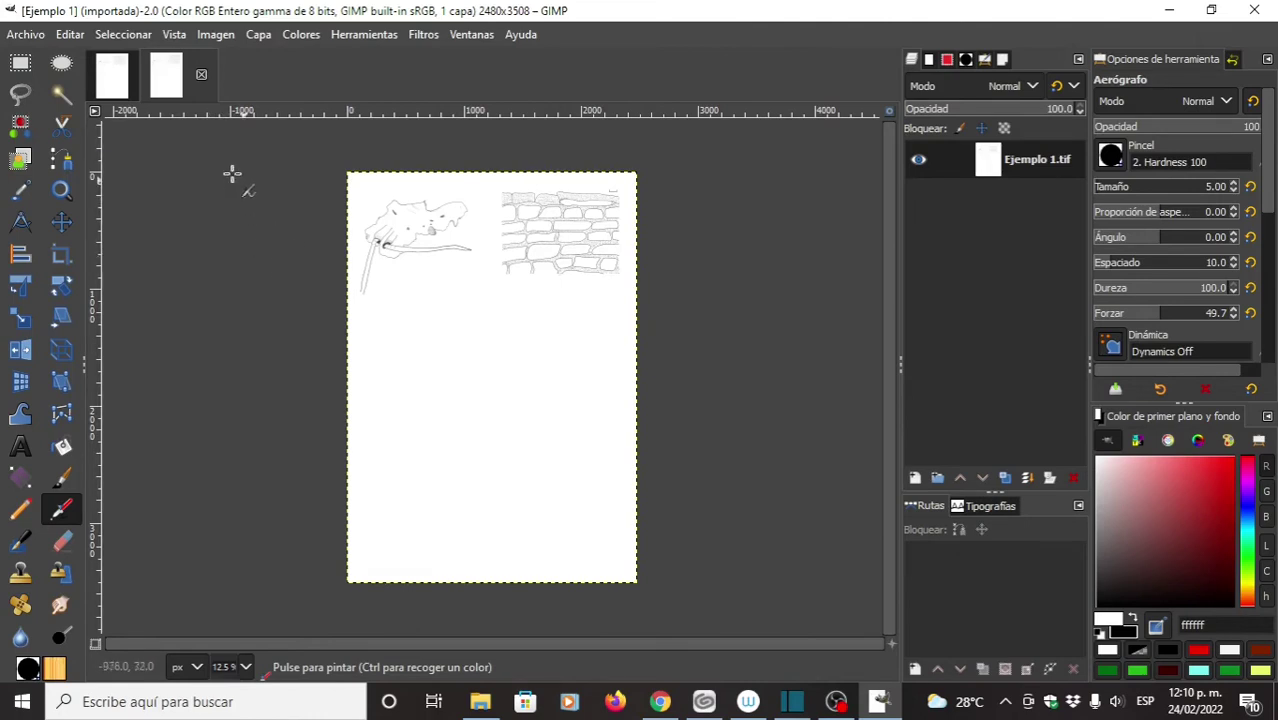
Step: Close the flat TIFF and start exporting the layered image with TIFF as the format
{"action": "left_click", "coordinate": [201, 76]}
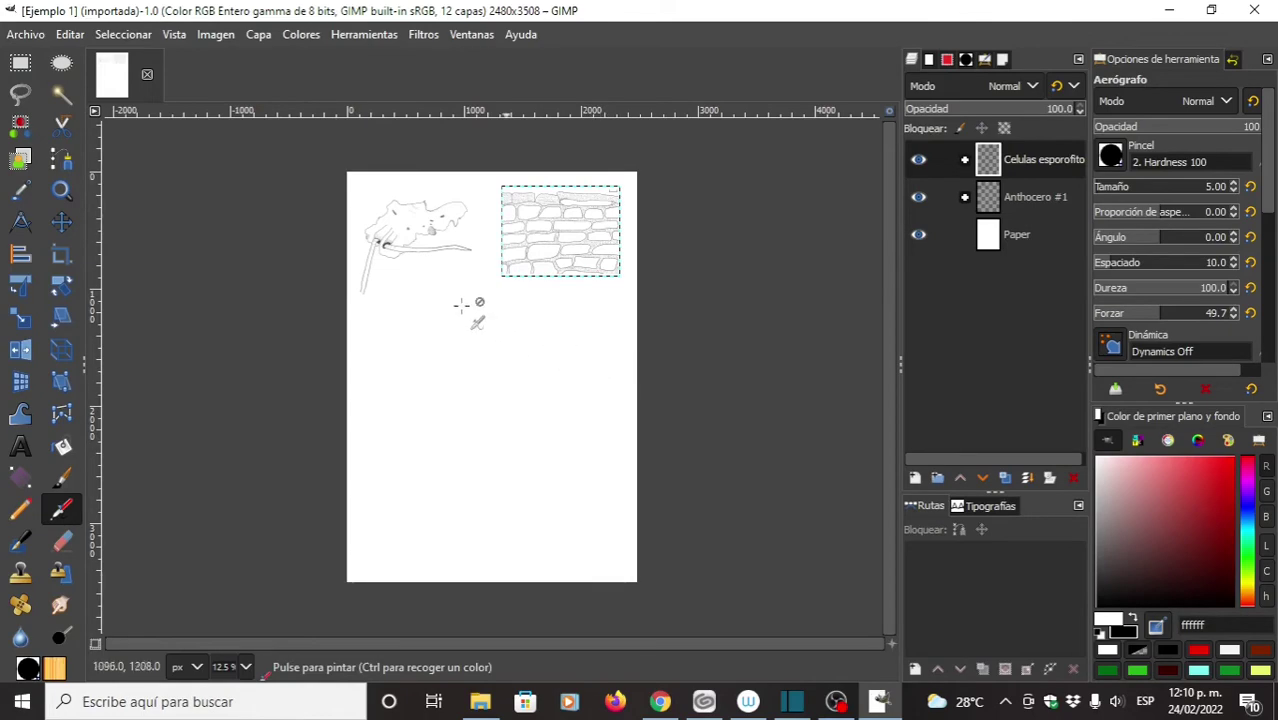
{"action": "left_click", "coordinate": [32, 38]}
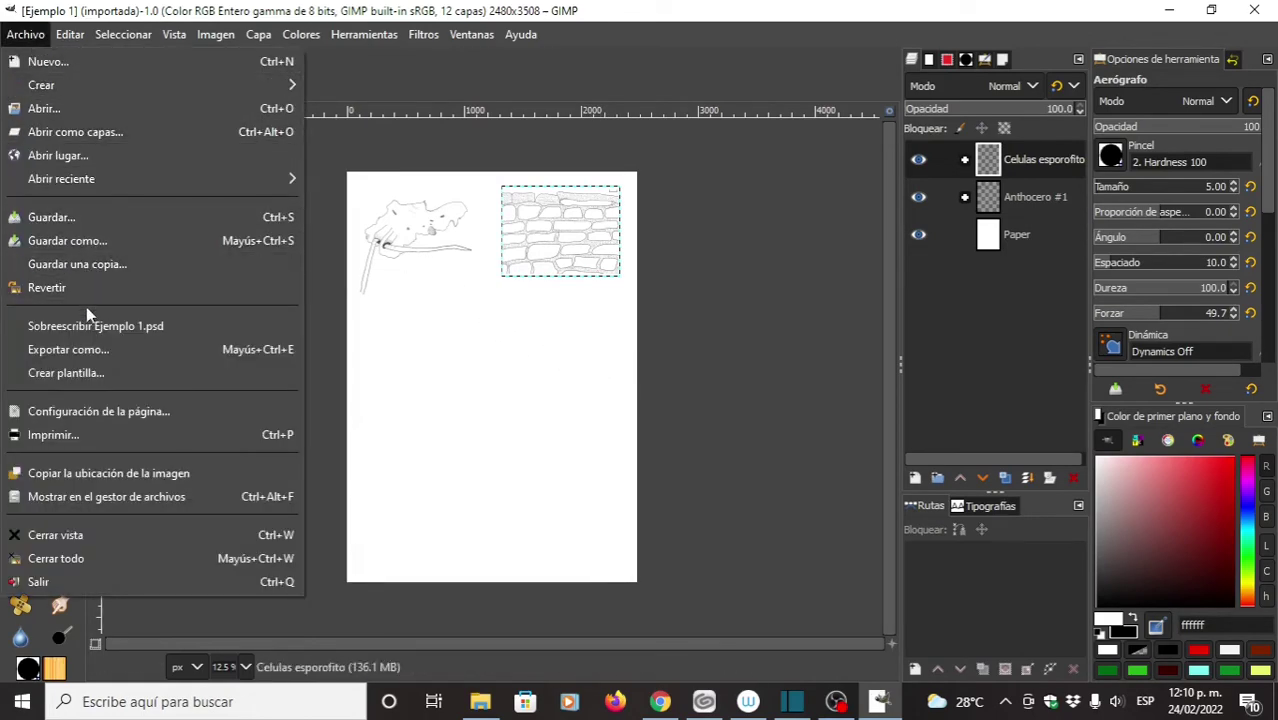
{"action": "left_click", "coordinate": [89, 349]}
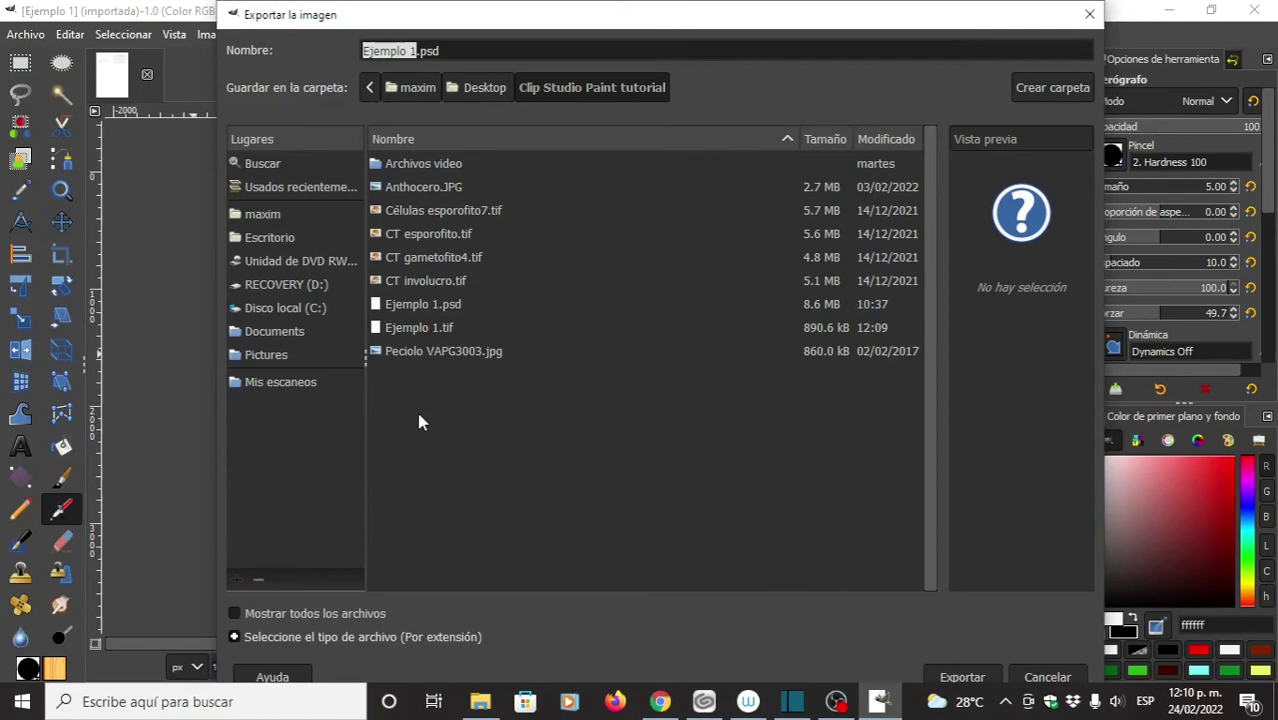
{"action": "left_click", "coordinate": [322, 640]}
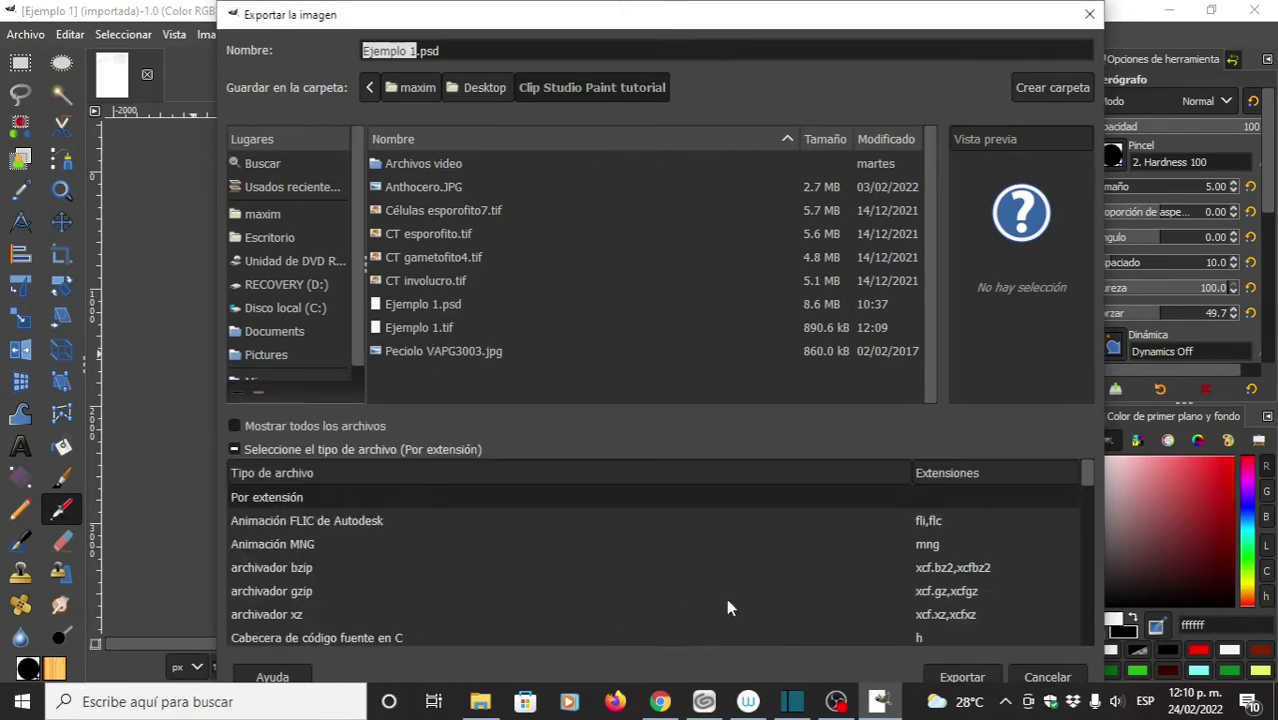
{"action": "left_click", "coordinate": [1075, 542]}
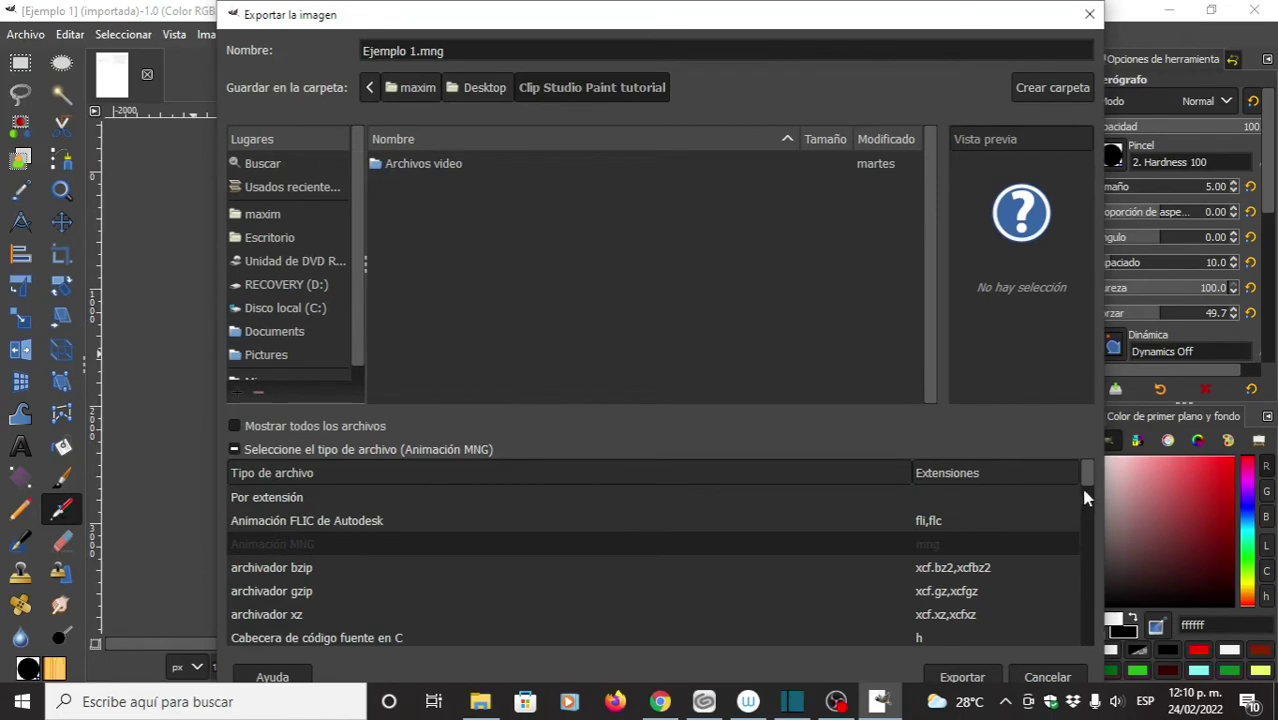
{"action": "scroll", "coordinate": [1085, 490], "scroll_direction": "down", "scroll_amount": 1}
{"action": "left_click_drag", "start_coordinate": [1088, 495], "coordinate": [1100, 591]}
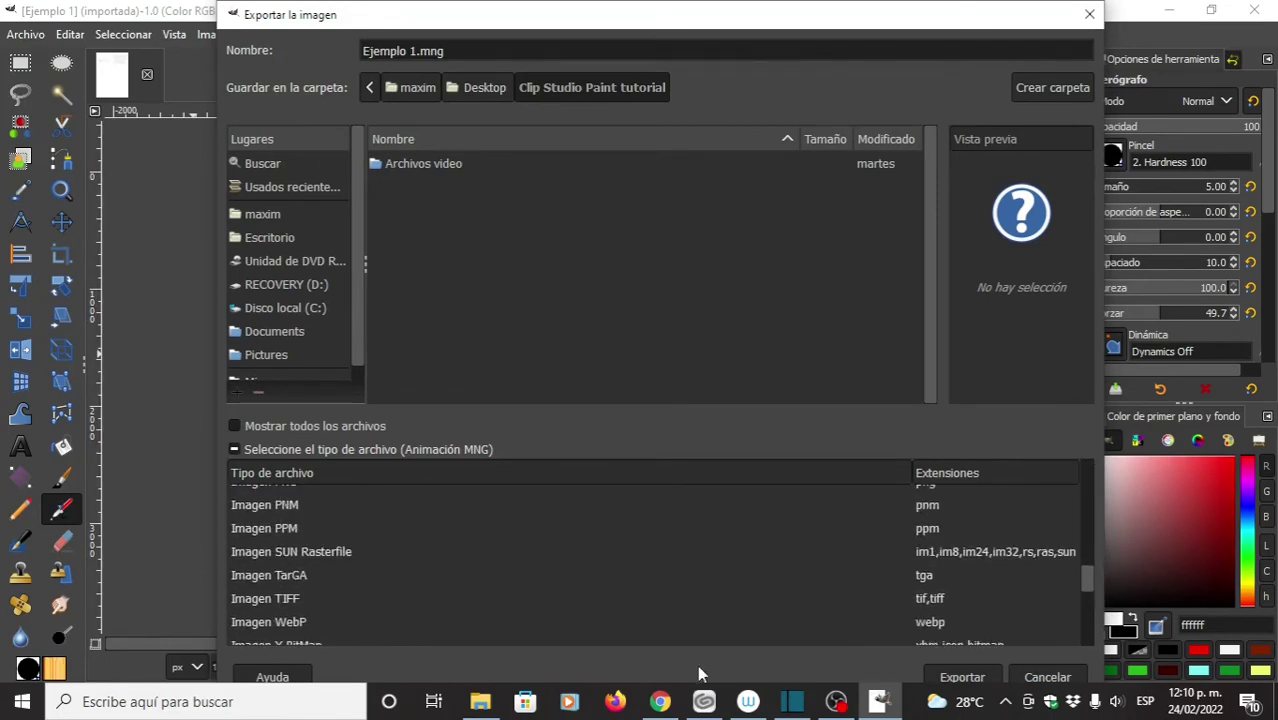
{"action": "left_click", "coordinate": [300, 600]}
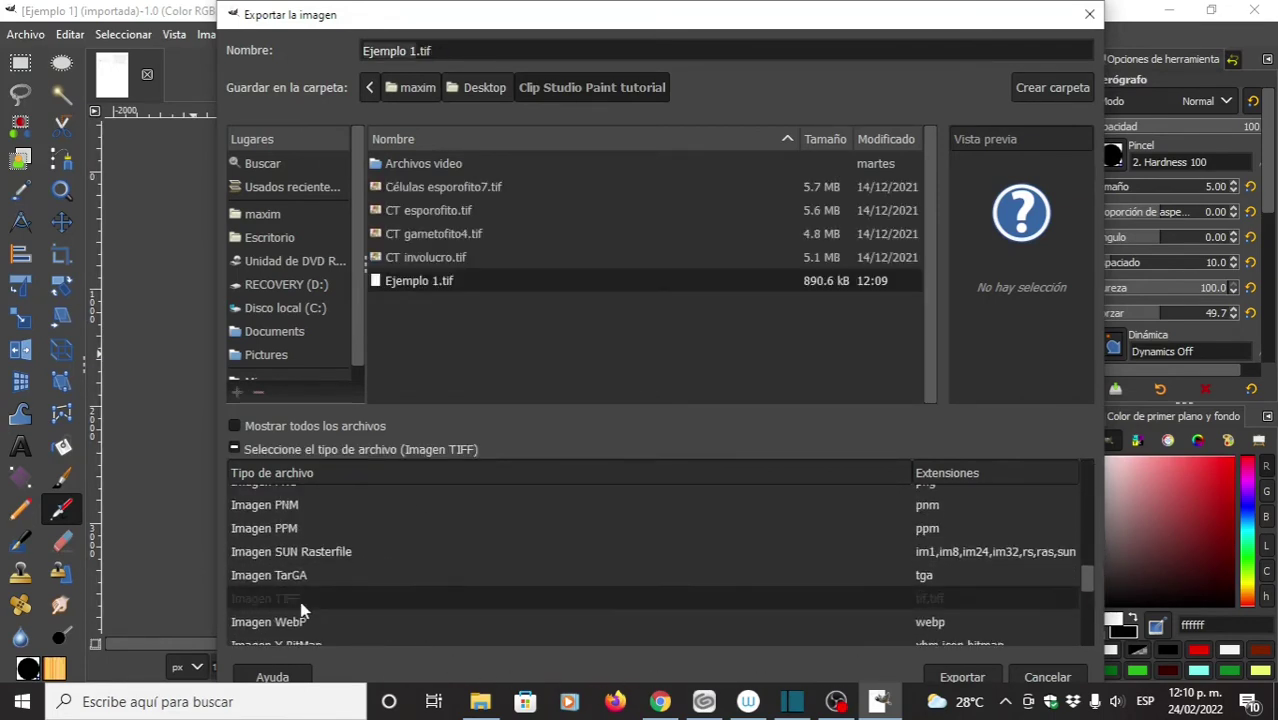
Step: Export as Ejemplo 1.tif, replacing the existing file, with layers saved
{"action": "left_click", "coordinate": [960, 677]}
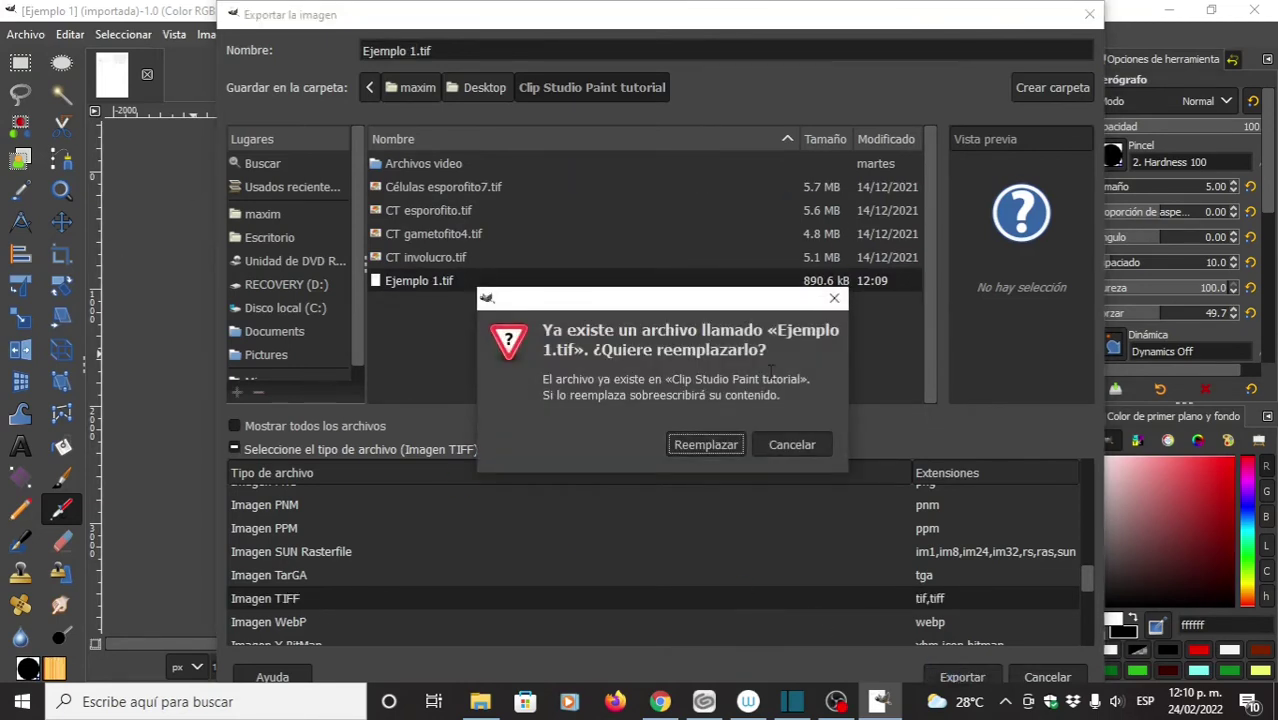
{"action": "left_click", "coordinate": [705, 445]}
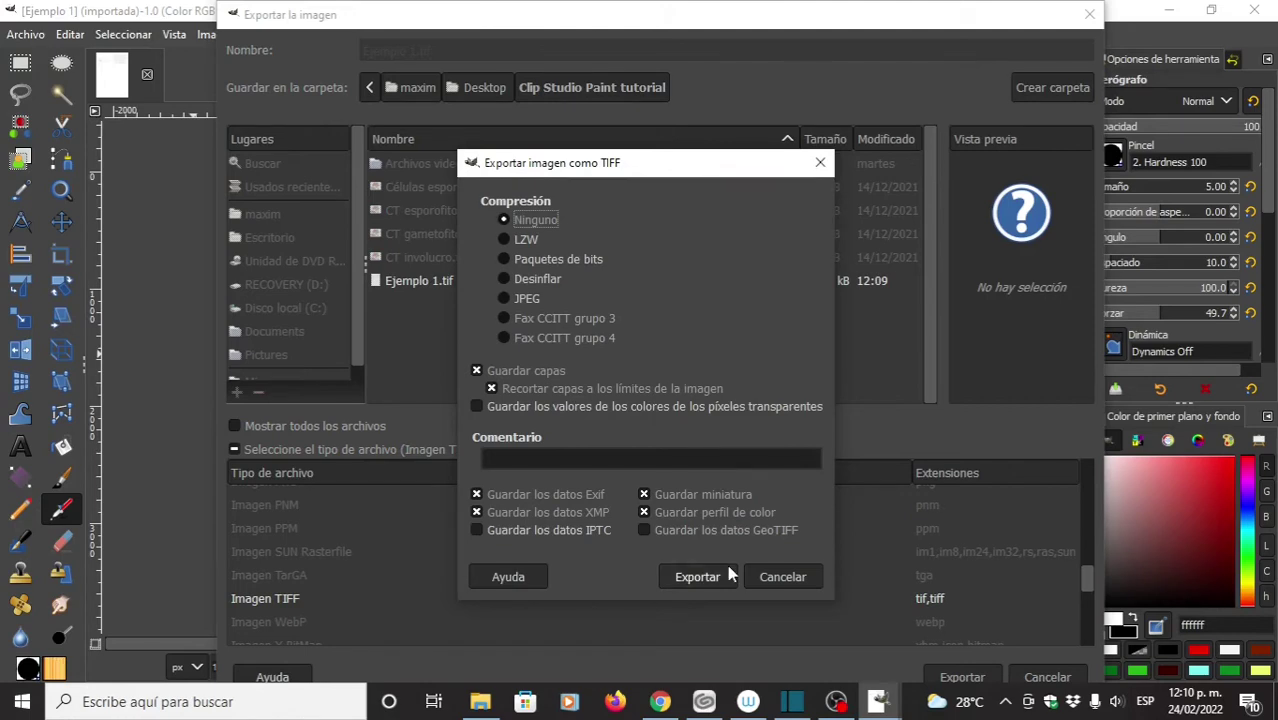
{"action": "left_click", "coordinate": [729, 590]}
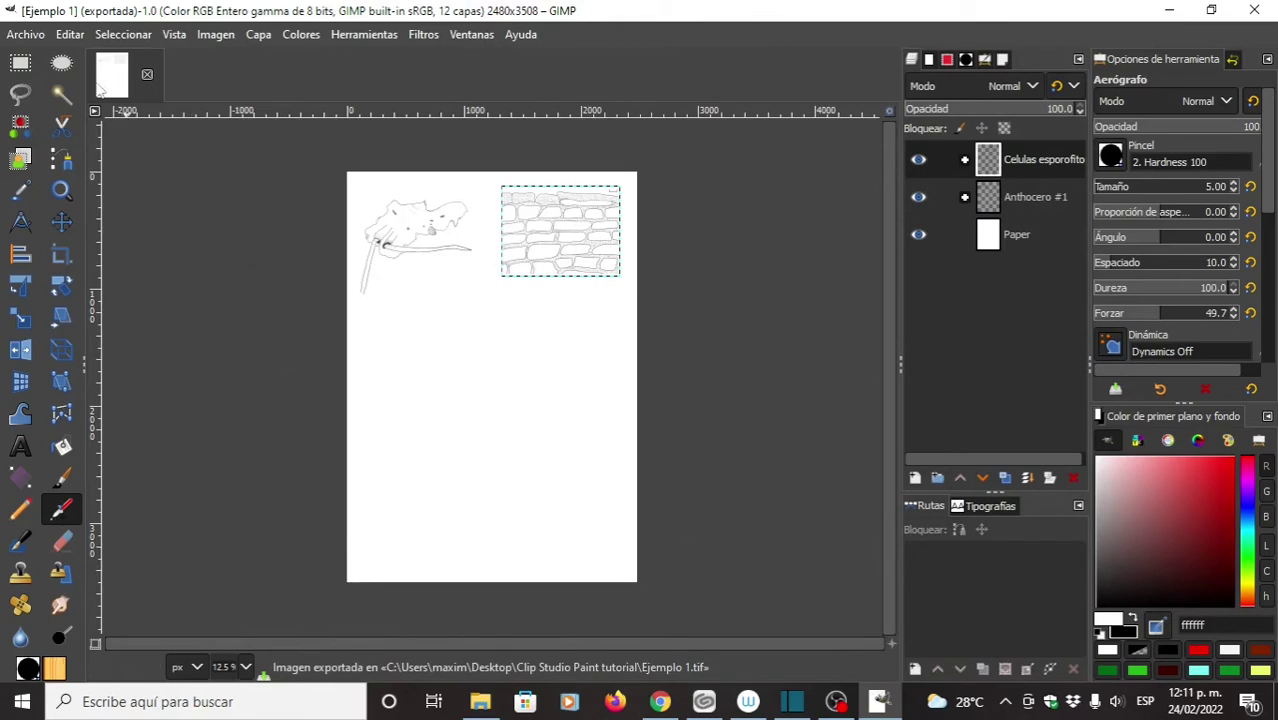
Step: Open Ejemplo 1.tif with its pages imported as layers, giving three layers
{"action": "left_click", "coordinate": [27, 34]}
{"action": "left_click", "coordinate": [81, 113]}
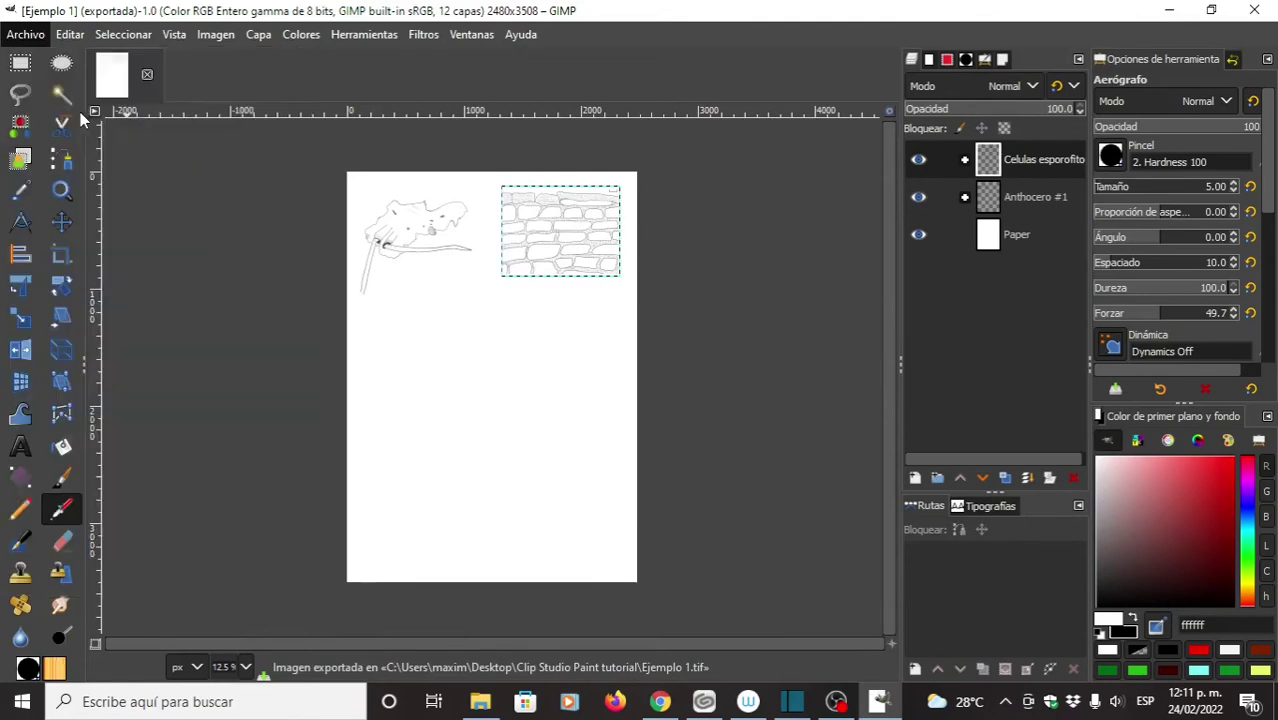
{"action": "double_click", "coordinate": [295, 293]}
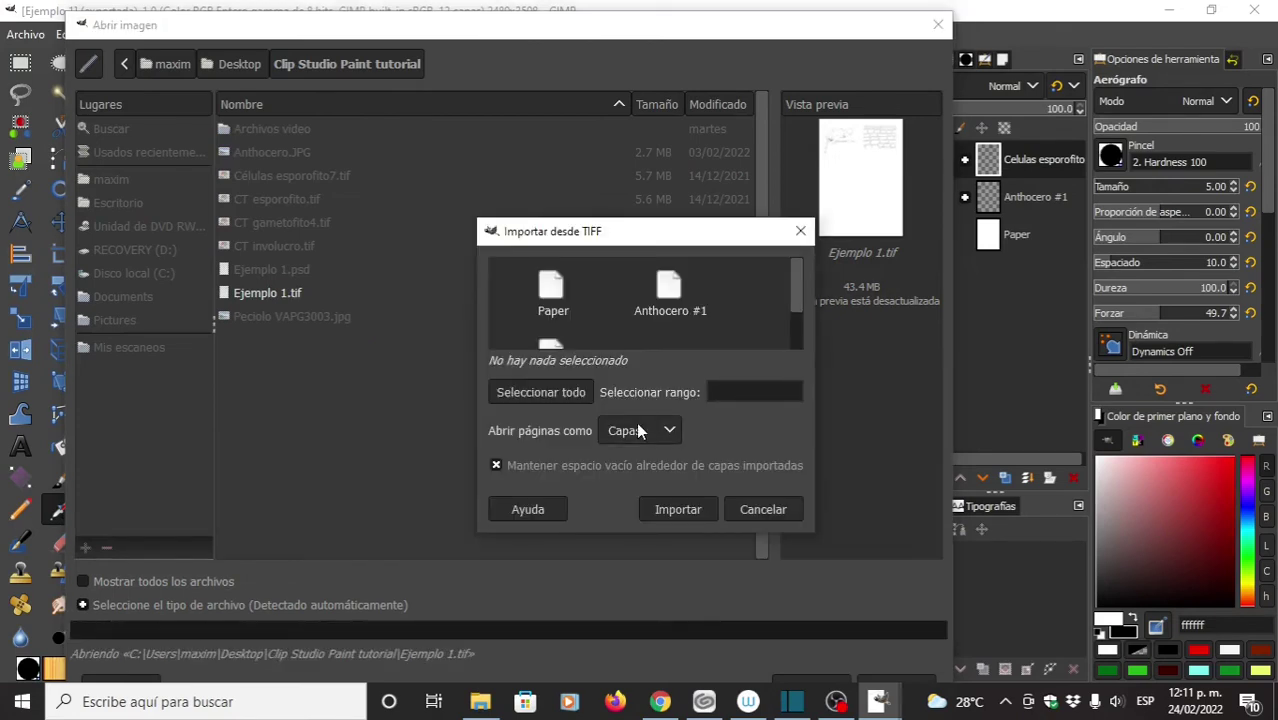
{"action": "left_click", "coordinate": [678, 509]}
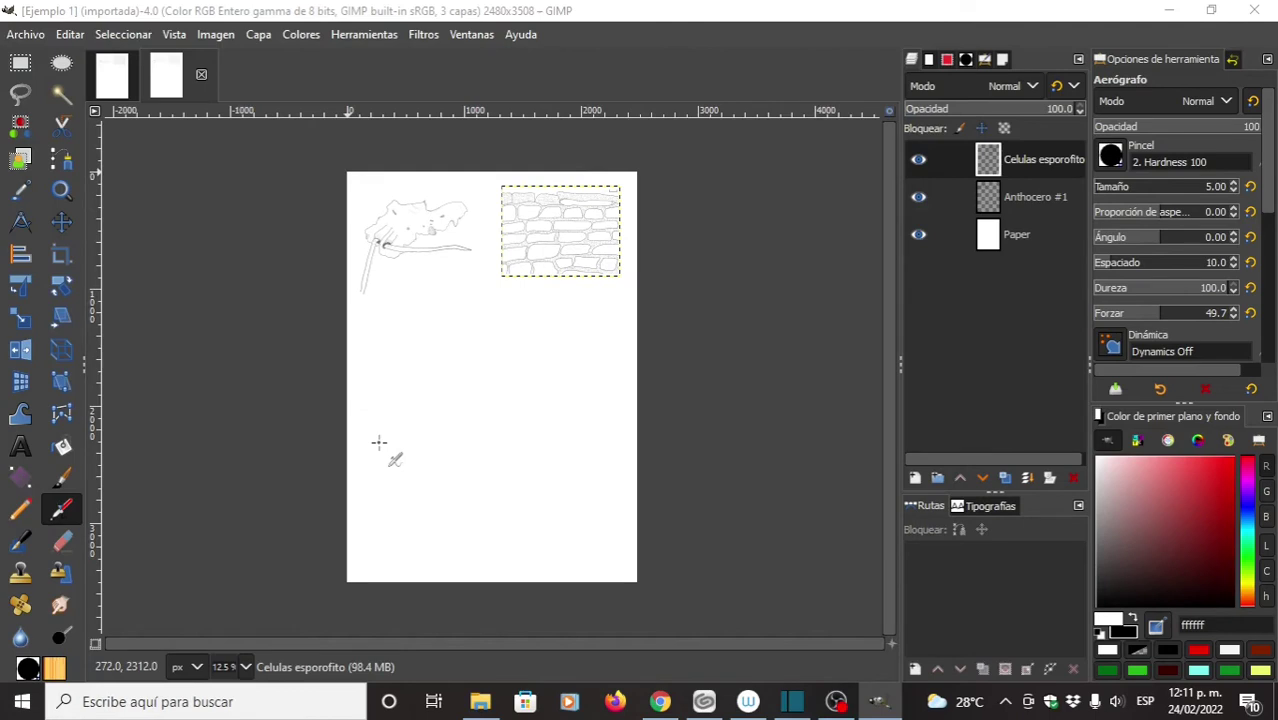
{"action": "left_click", "coordinate": [987, 238]}
{"action": "left_click", "coordinate": [1031, 199]}
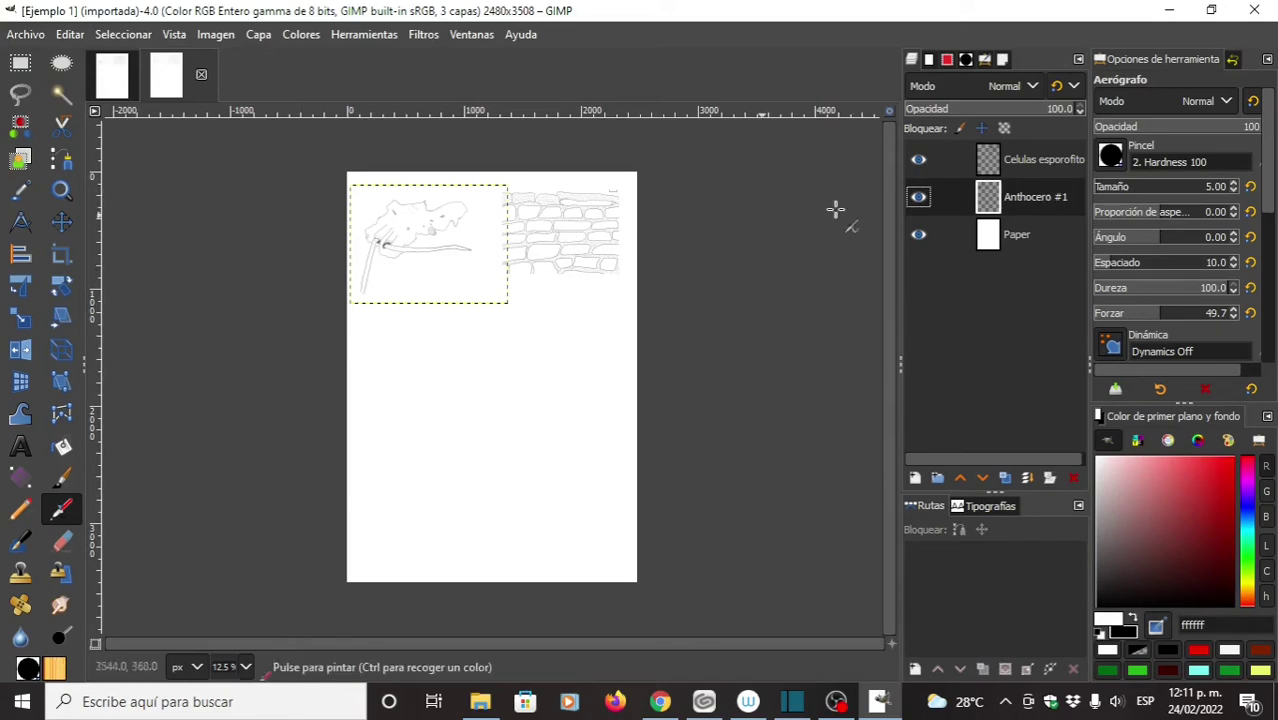
{"action": "left_click", "coordinate": [1046, 162]}
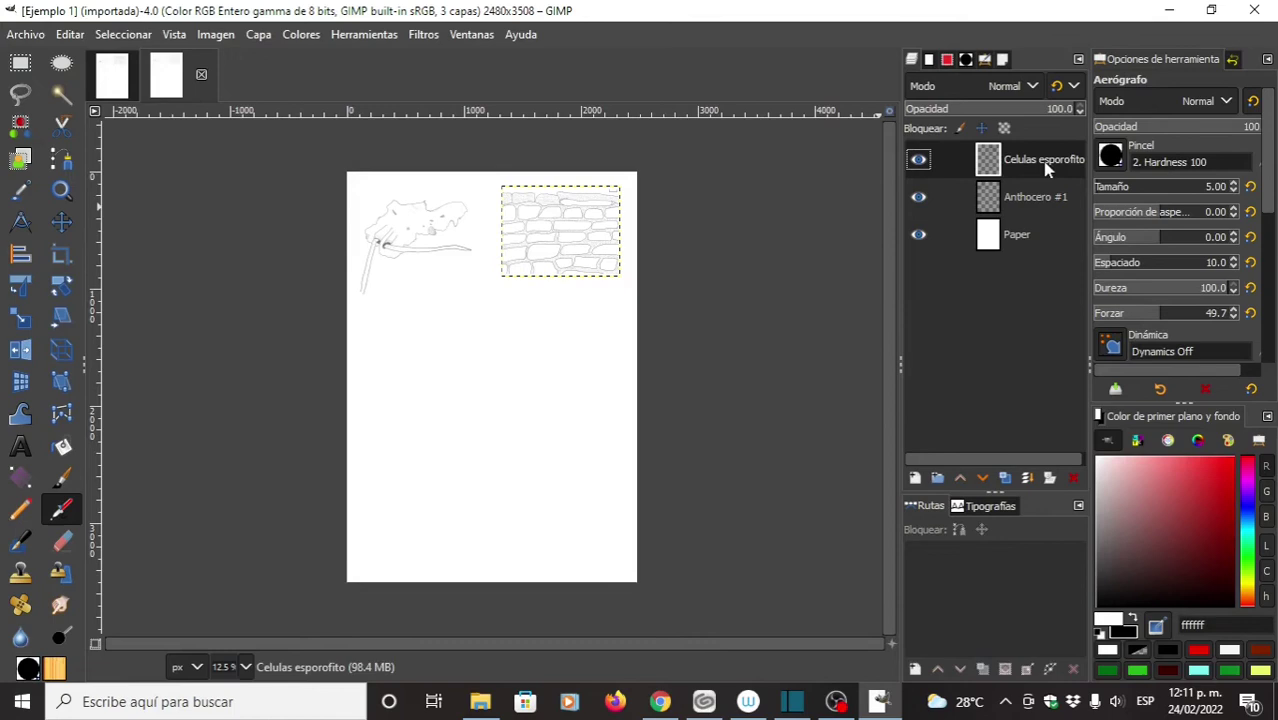
{"action": "left_click", "coordinate": [74, 229]}
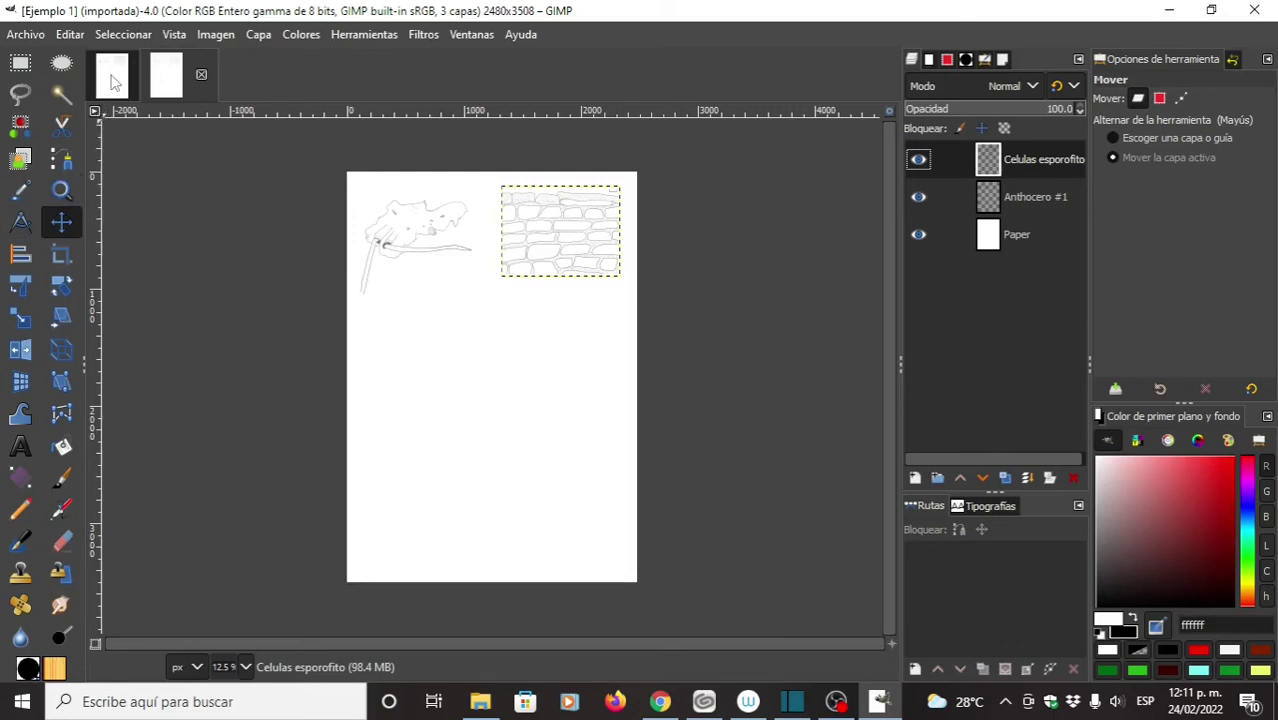
{"action": "left_click", "coordinate": [112, 78]}
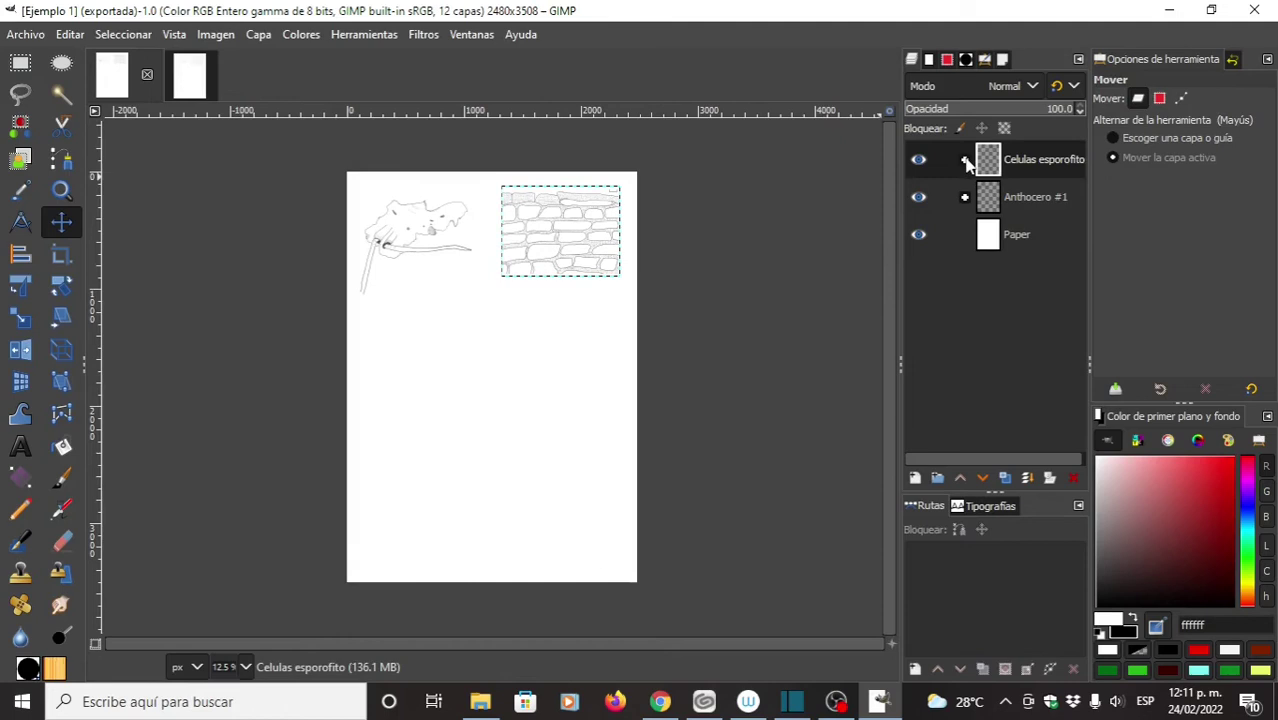
{"action": "left_click", "coordinate": [965, 159]}
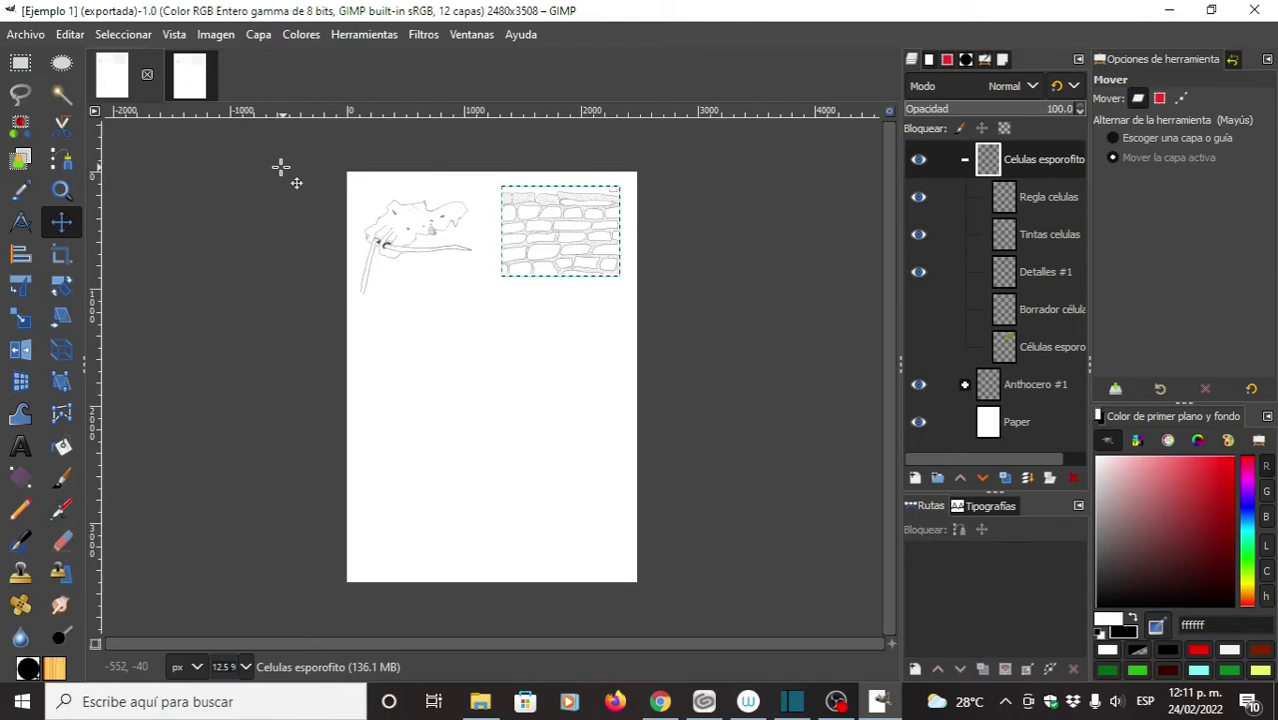
{"action": "left_click", "coordinate": [195, 78]}
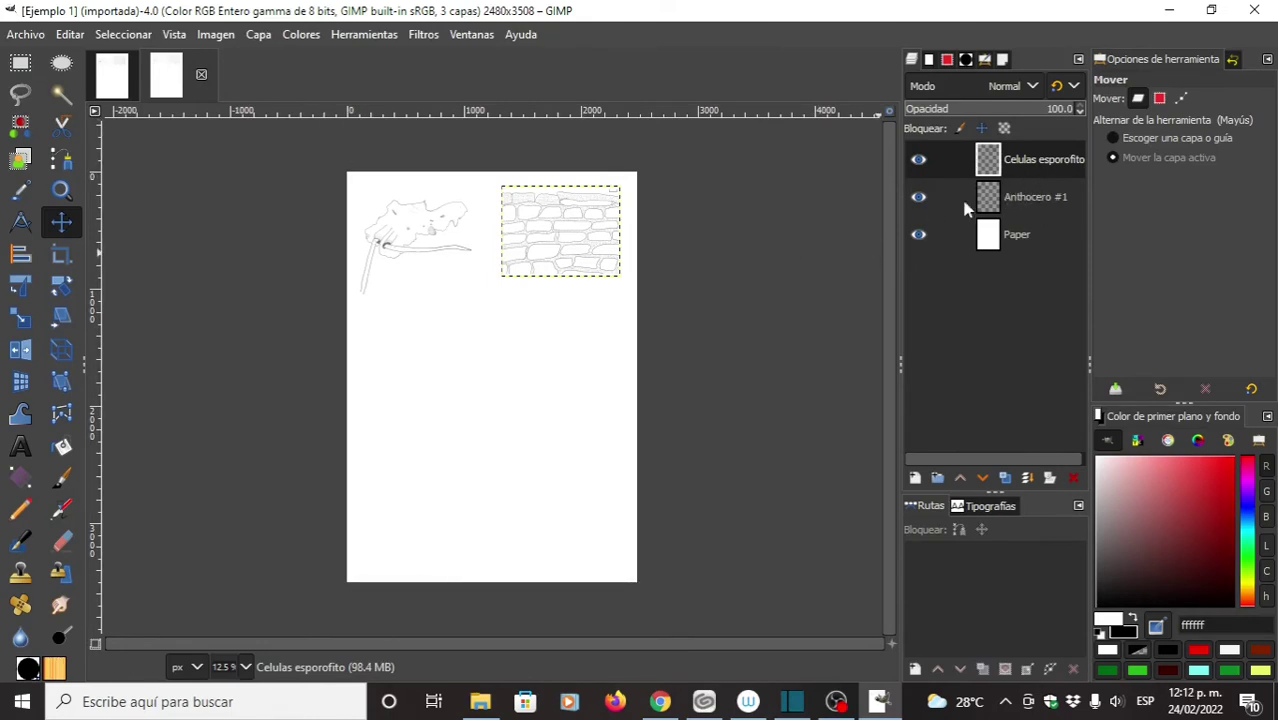
{"action": "left_click", "coordinate": [1012, 196]}
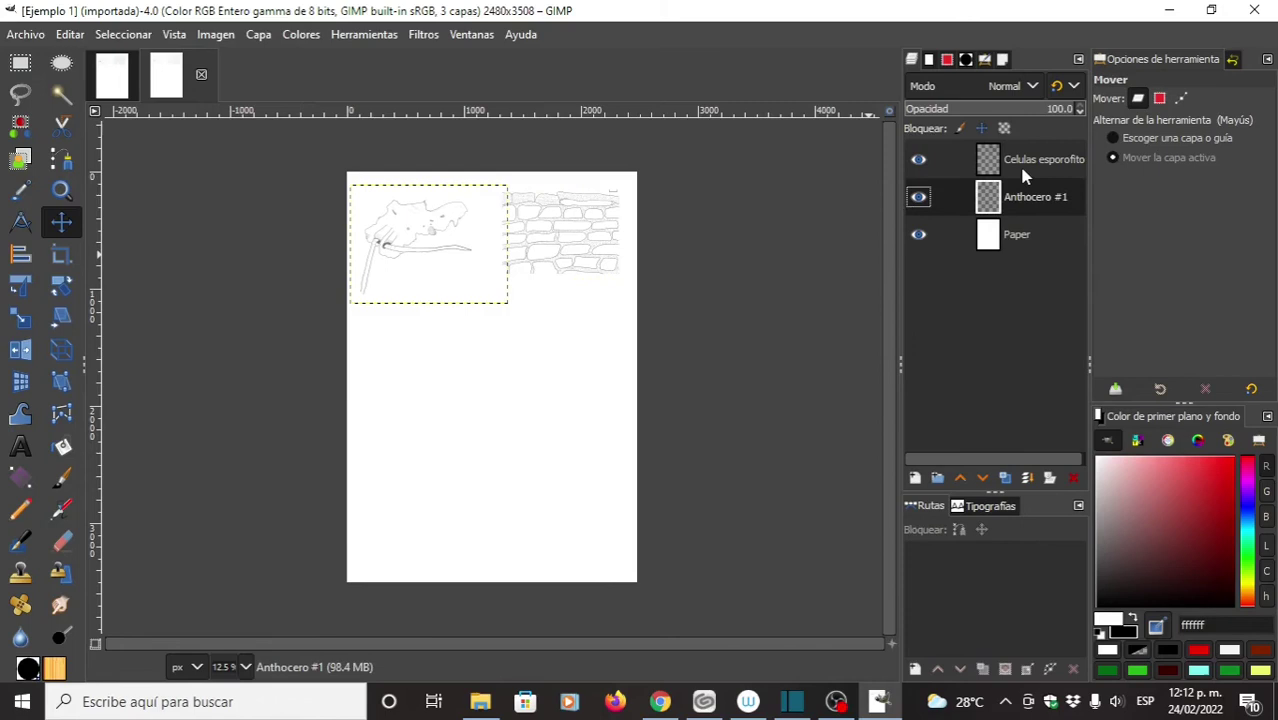
{"action": "left_click", "coordinate": [1020, 166]}
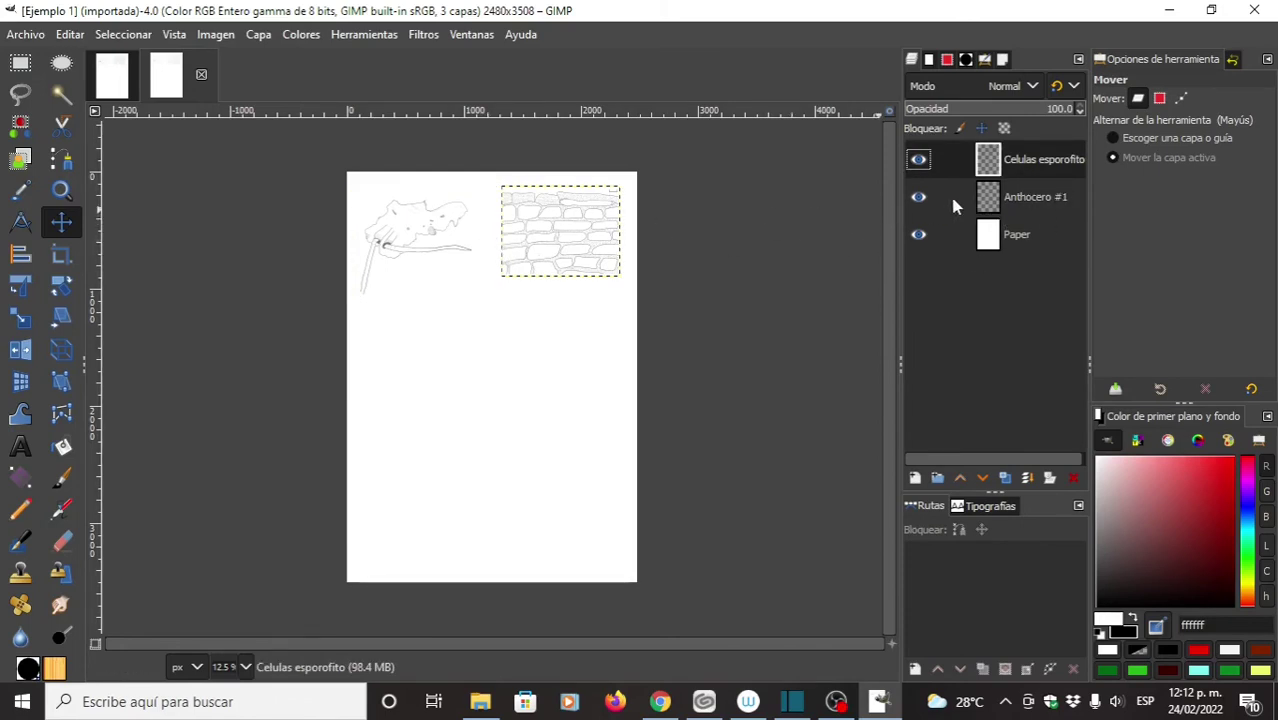
{"action": "left_click", "coordinate": [994, 200]}
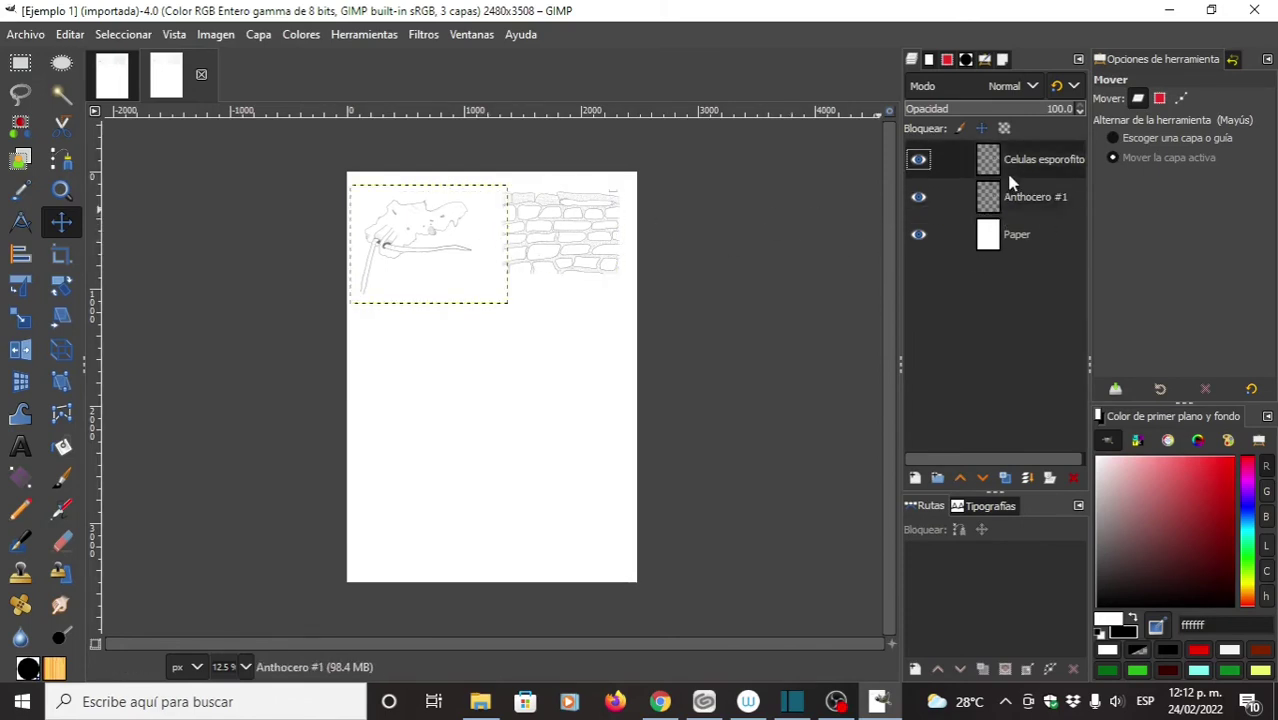
{"action": "left_click", "coordinate": [1010, 174]}
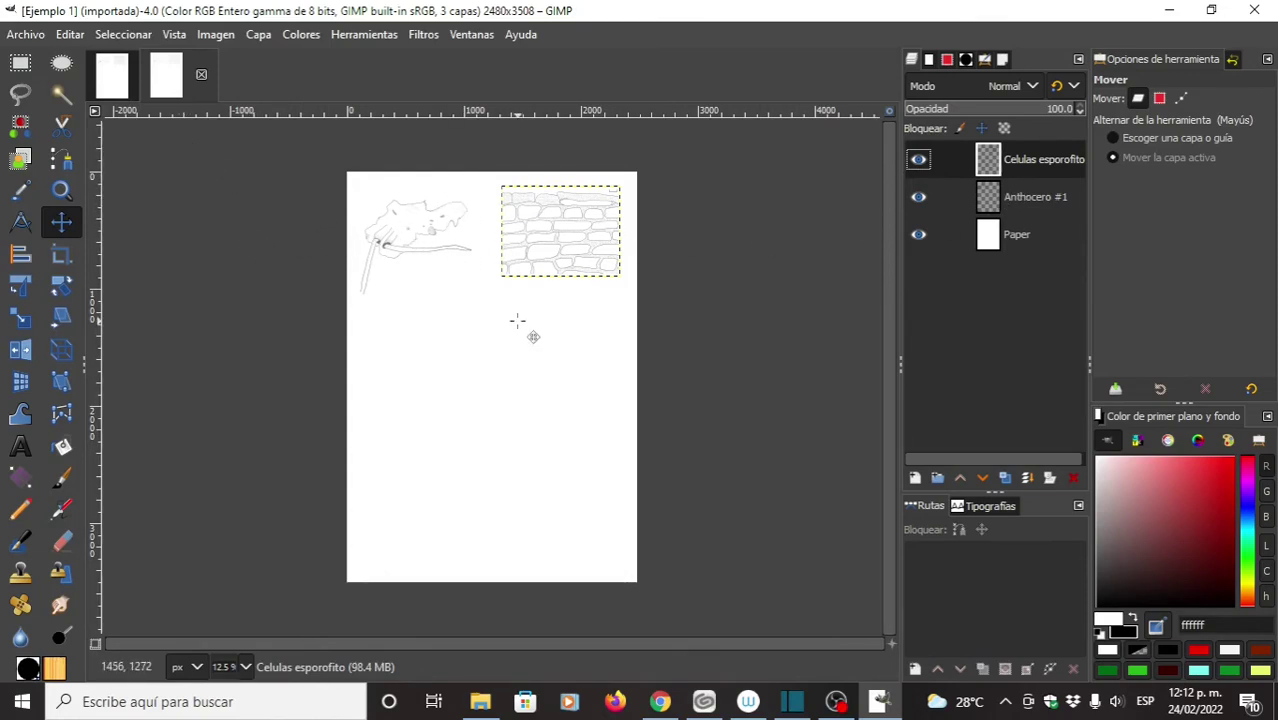
Step: Close the three-layer and the twelve-layer Ejemplo 1 images
{"action": "left_click", "coordinate": [201, 75]}
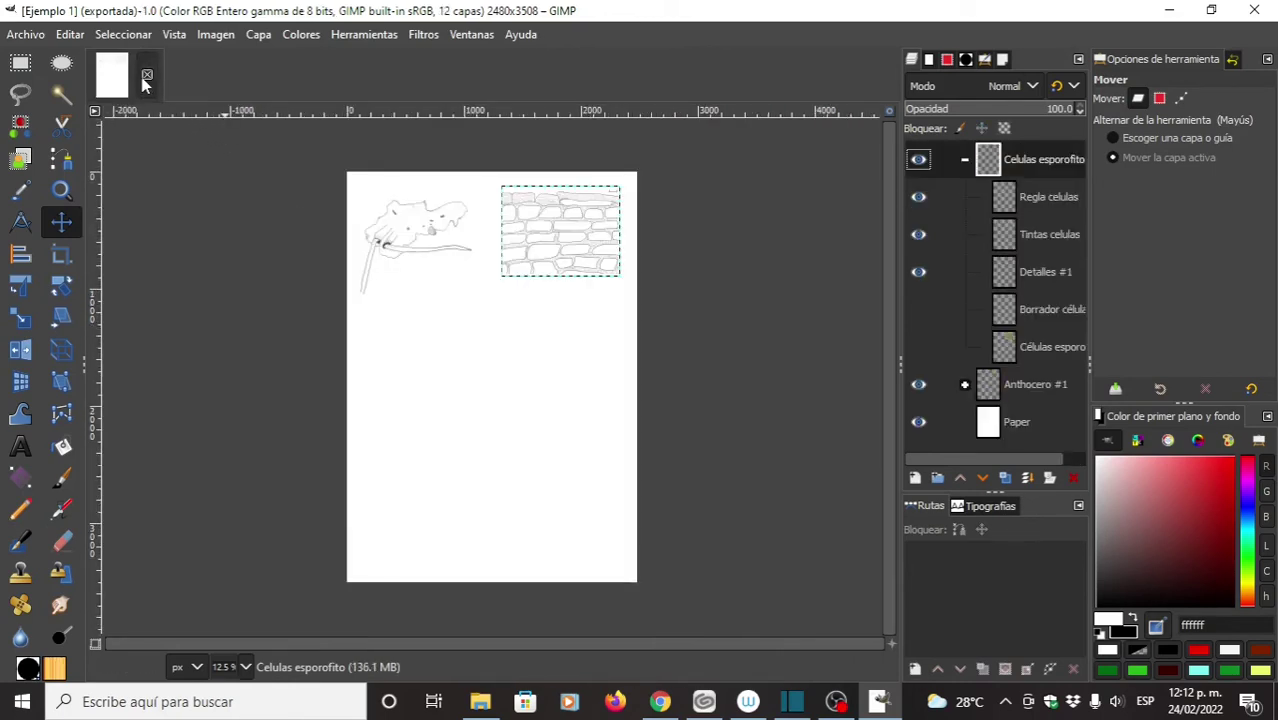
{"action": "left_click", "coordinate": [145, 78]}
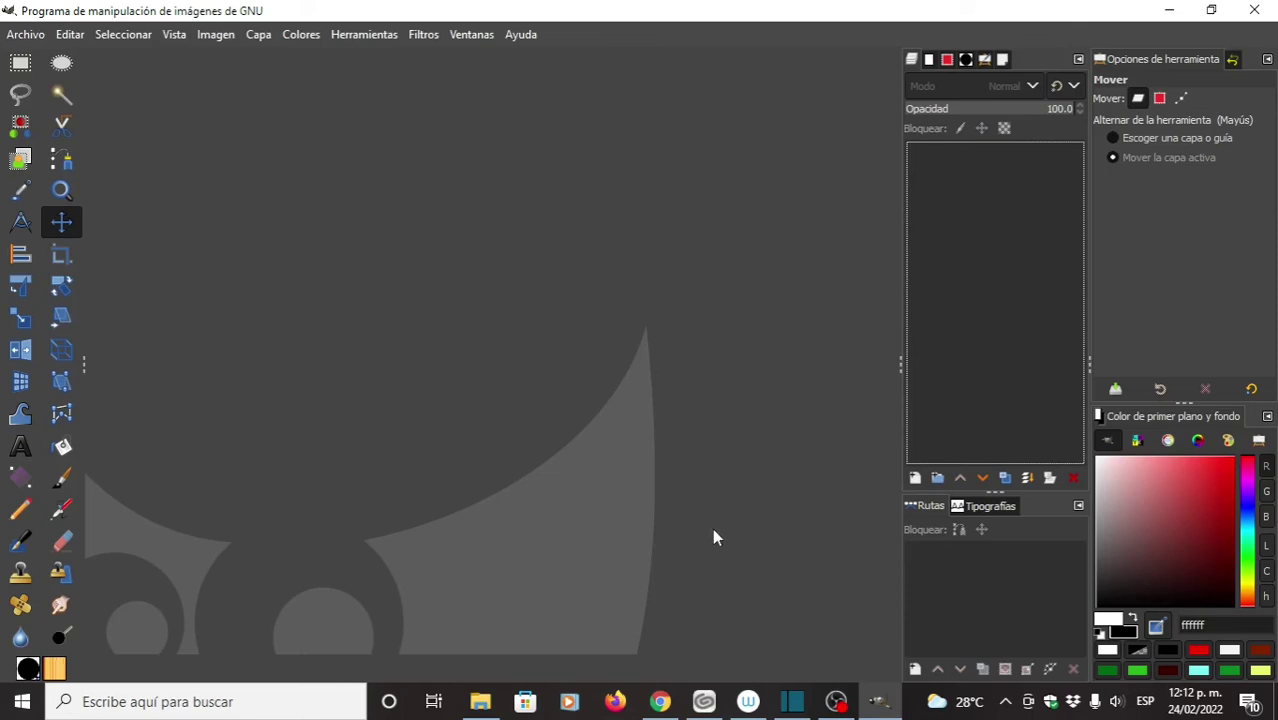
Step: Launch Clip Studio Paint PRO from the launcher and open Ejemplo 1.tif
{"action": "left_click", "coordinate": [704, 701]}
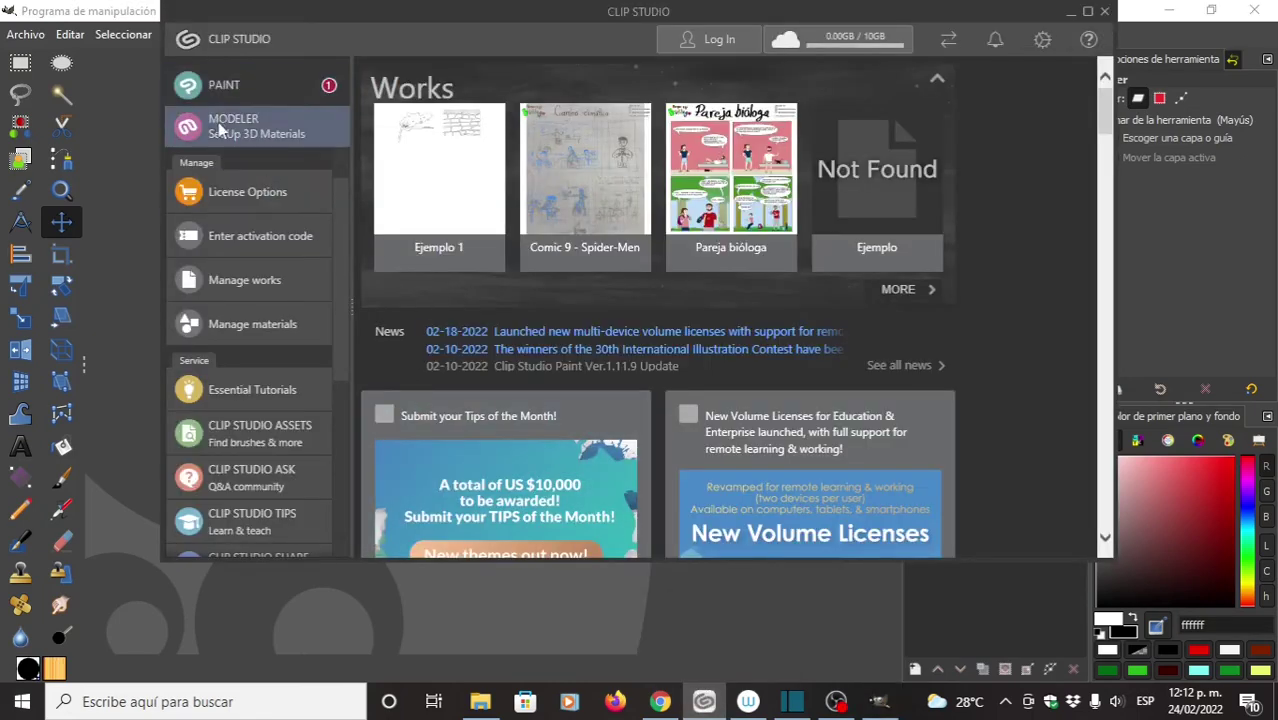
{"action": "left_click", "coordinate": [228, 88]}
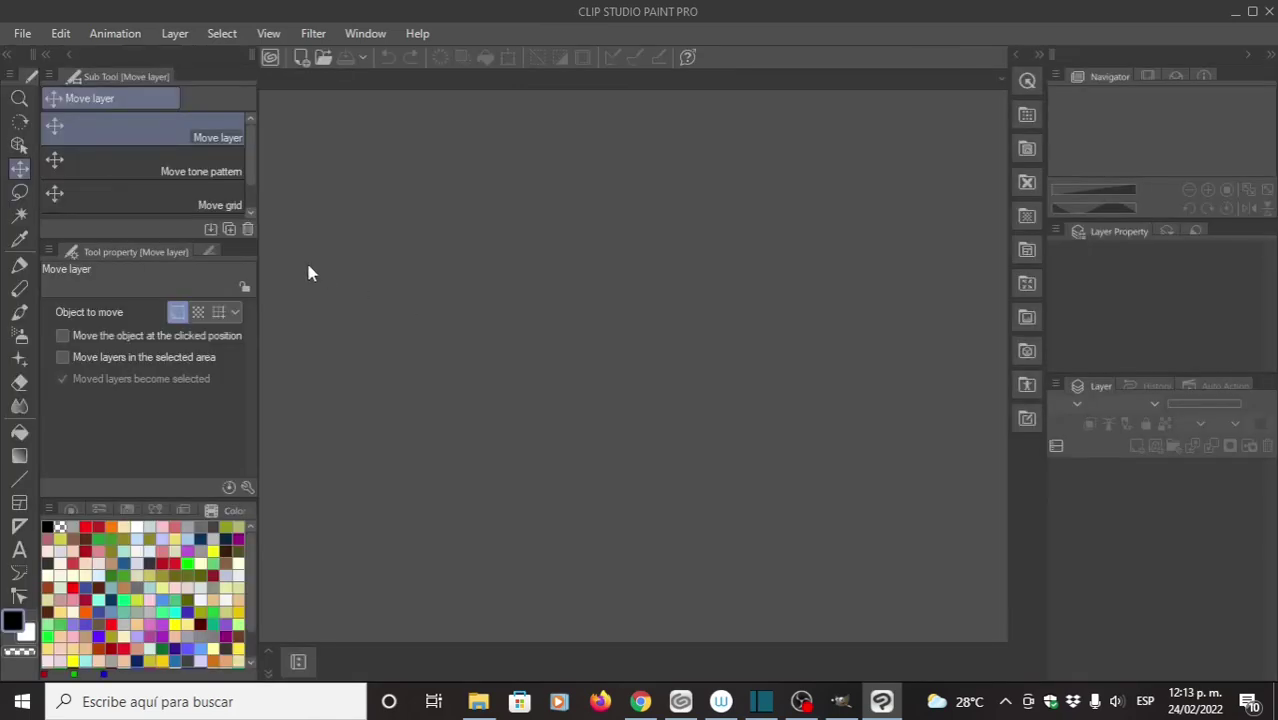
{"action": "left_click", "coordinate": [23, 35]}
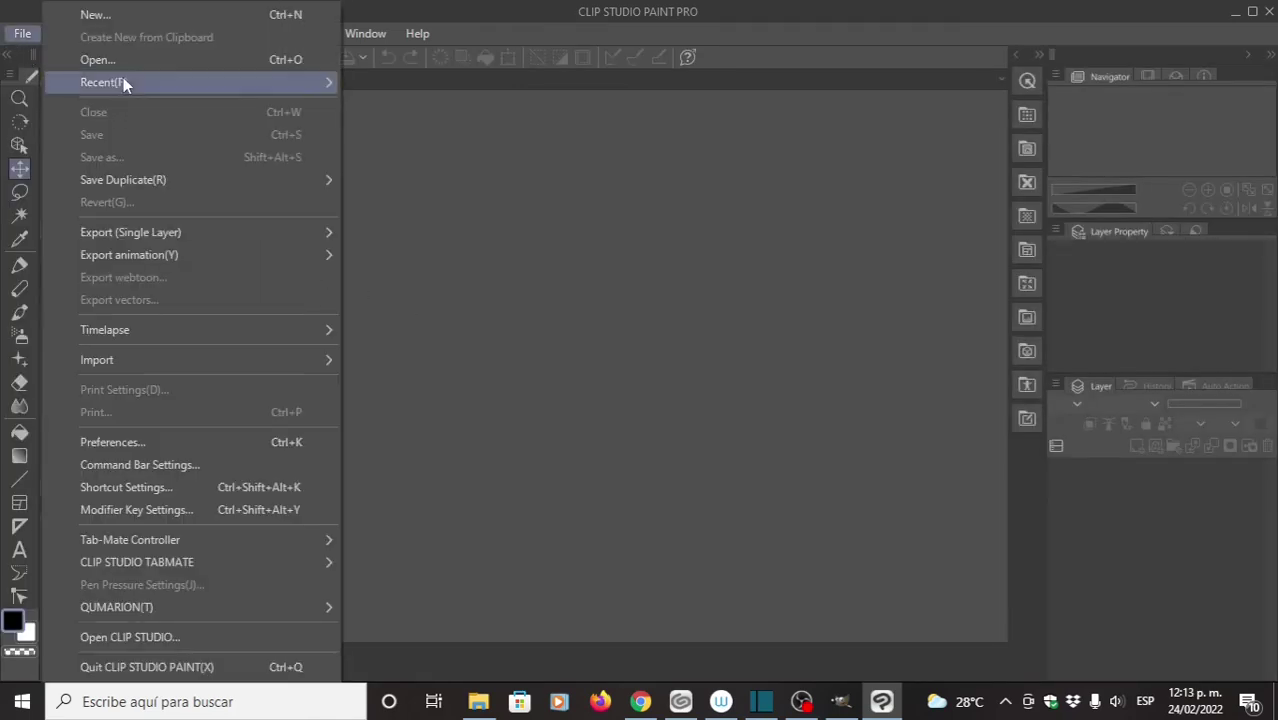
{"action": "mouse_move", "coordinate": [143, 88]}
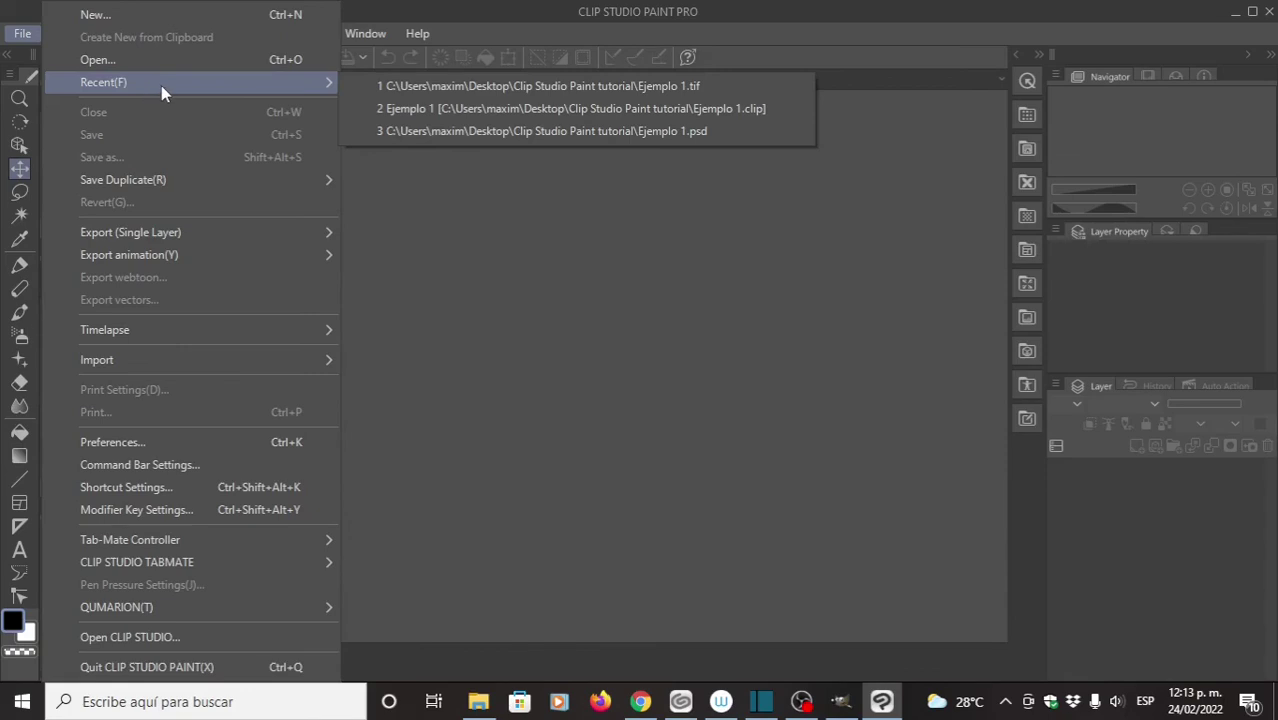
{"action": "left_click", "coordinate": [172, 66]}
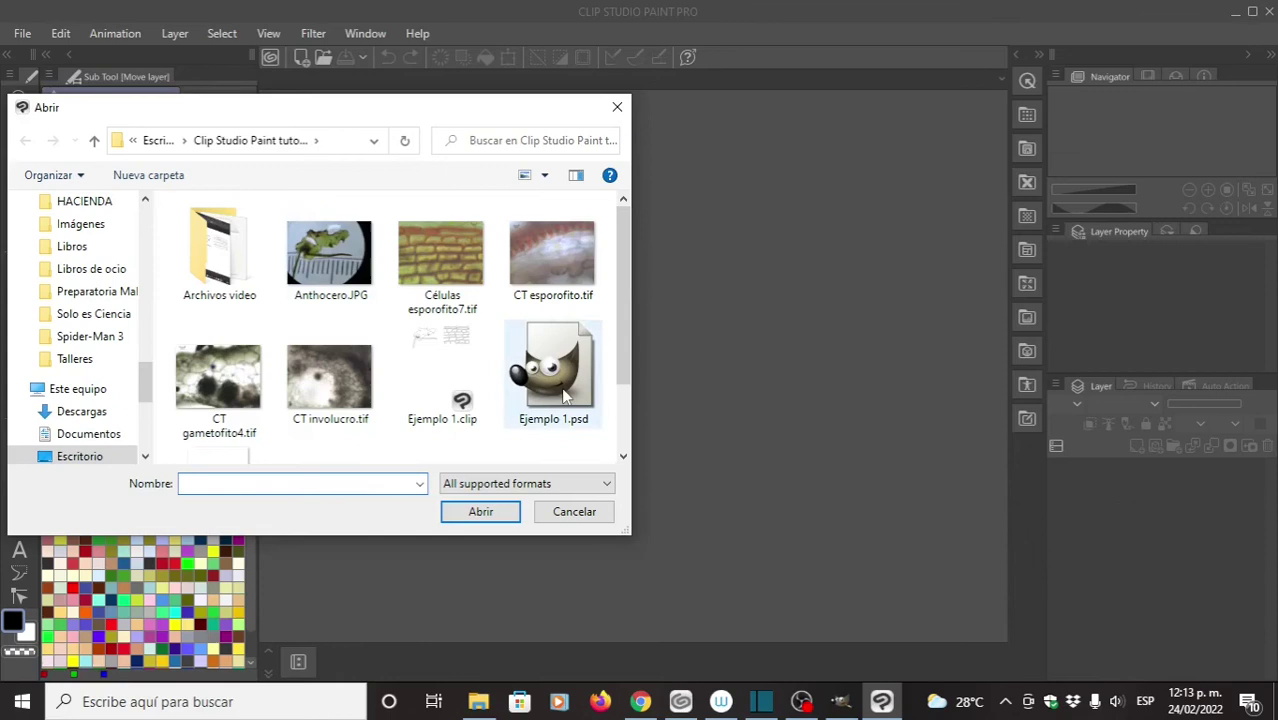
{"action": "scroll", "coordinate": [624, 418], "scroll_direction": "down", "scroll_amount": 2}
{"action": "left_click", "coordinate": [221, 418]}
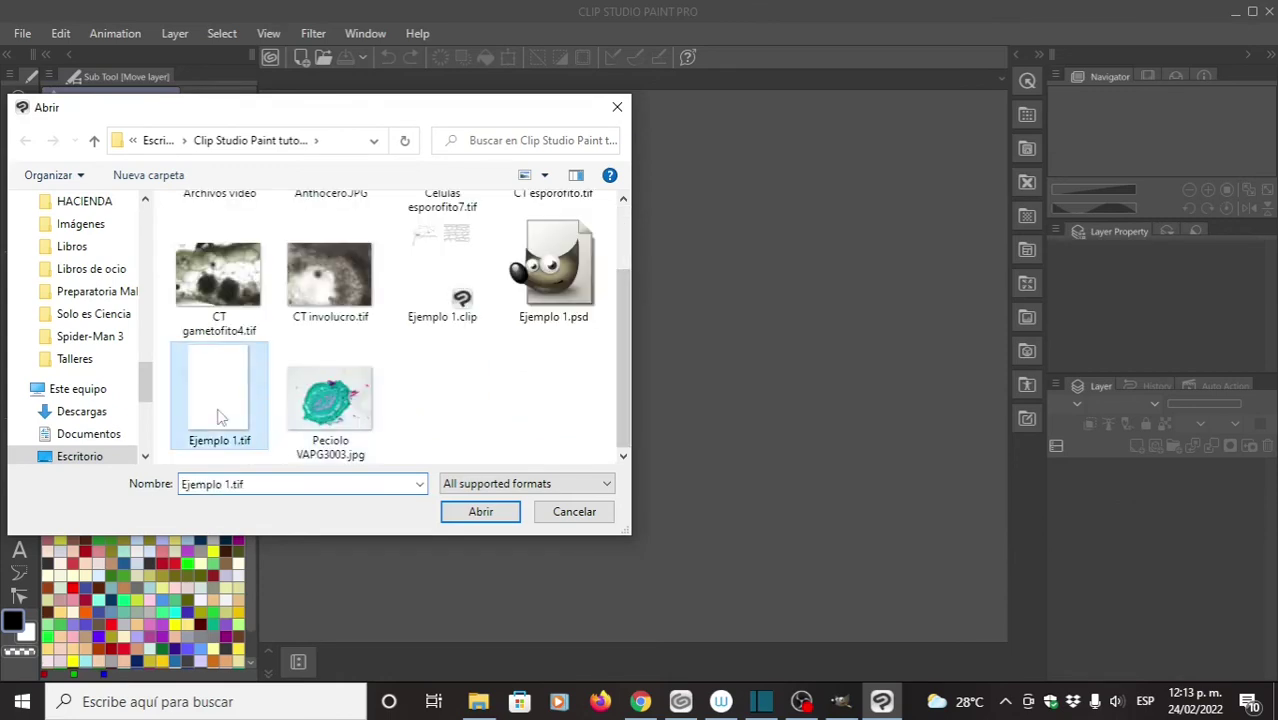
{"action": "double_click", "coordinate": [221, 418]}
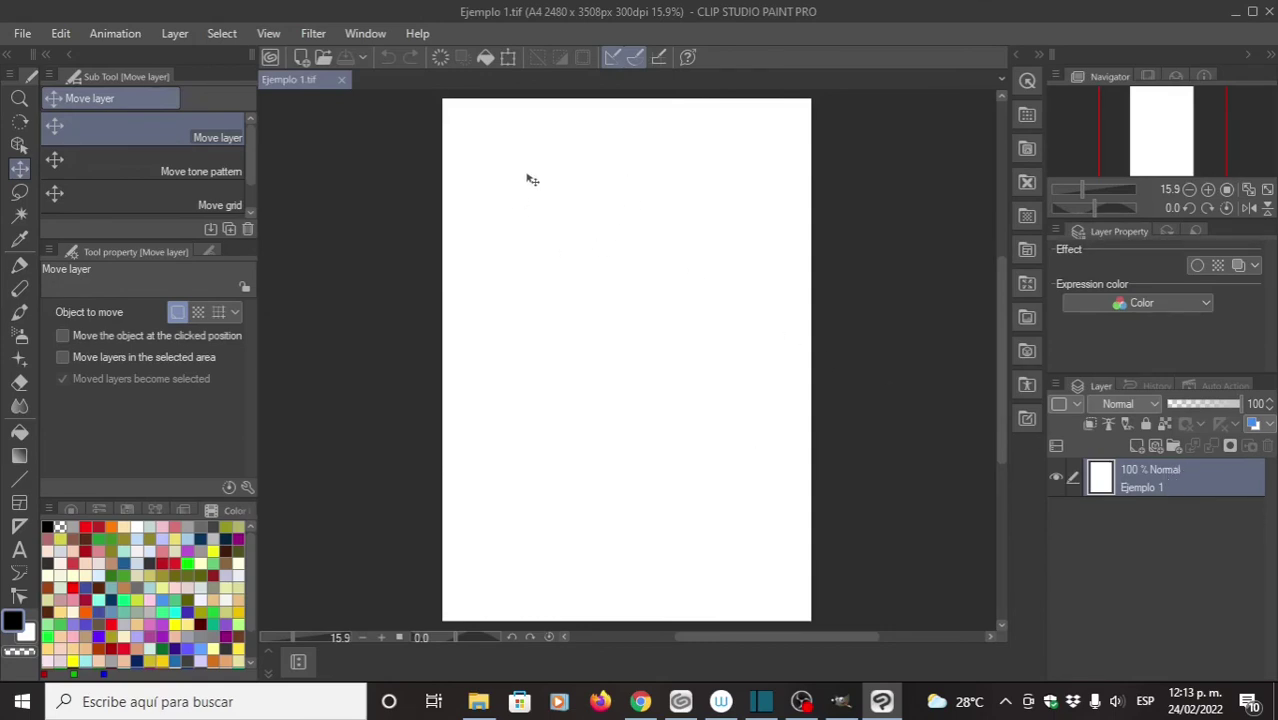
Step: Test-move the Ejemplo 1 layer, undo it, then close the document and answer the save prompt
{"action": "left_click_drag", "start_coordinate": [528, 178], "coordinate": [520, 253]}
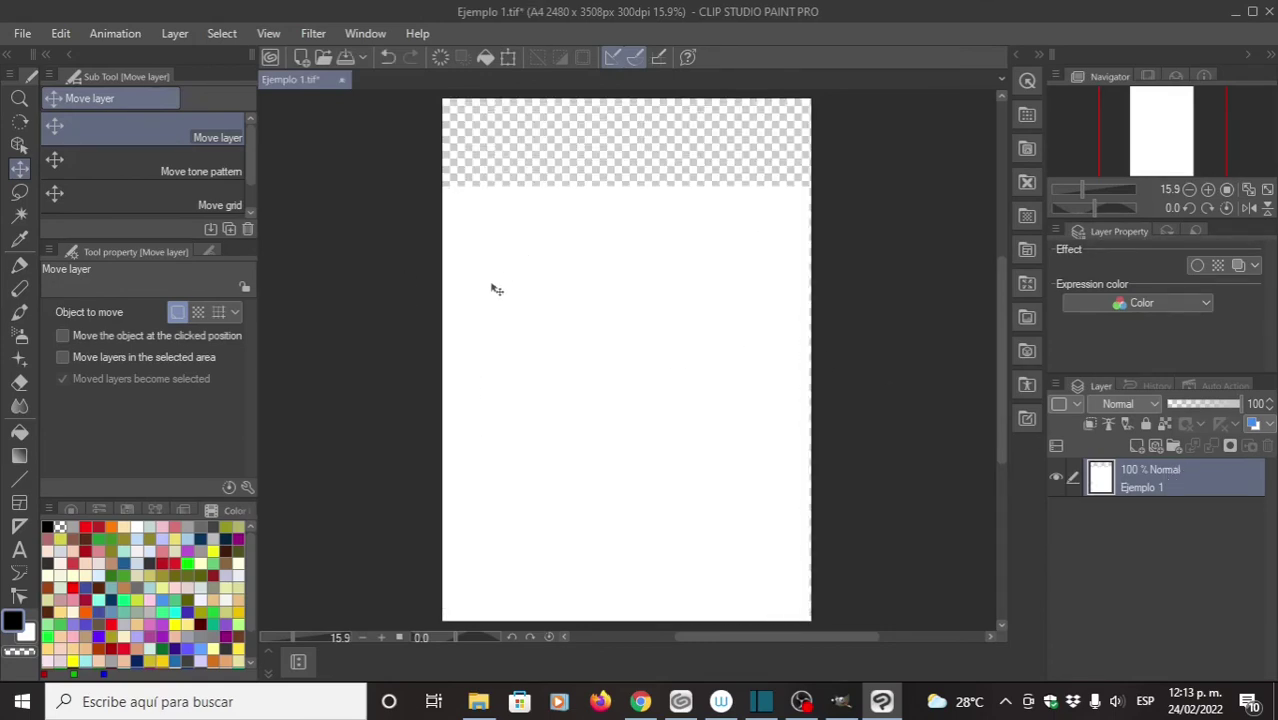
{"action": "key", "text": "ctrl+z"}
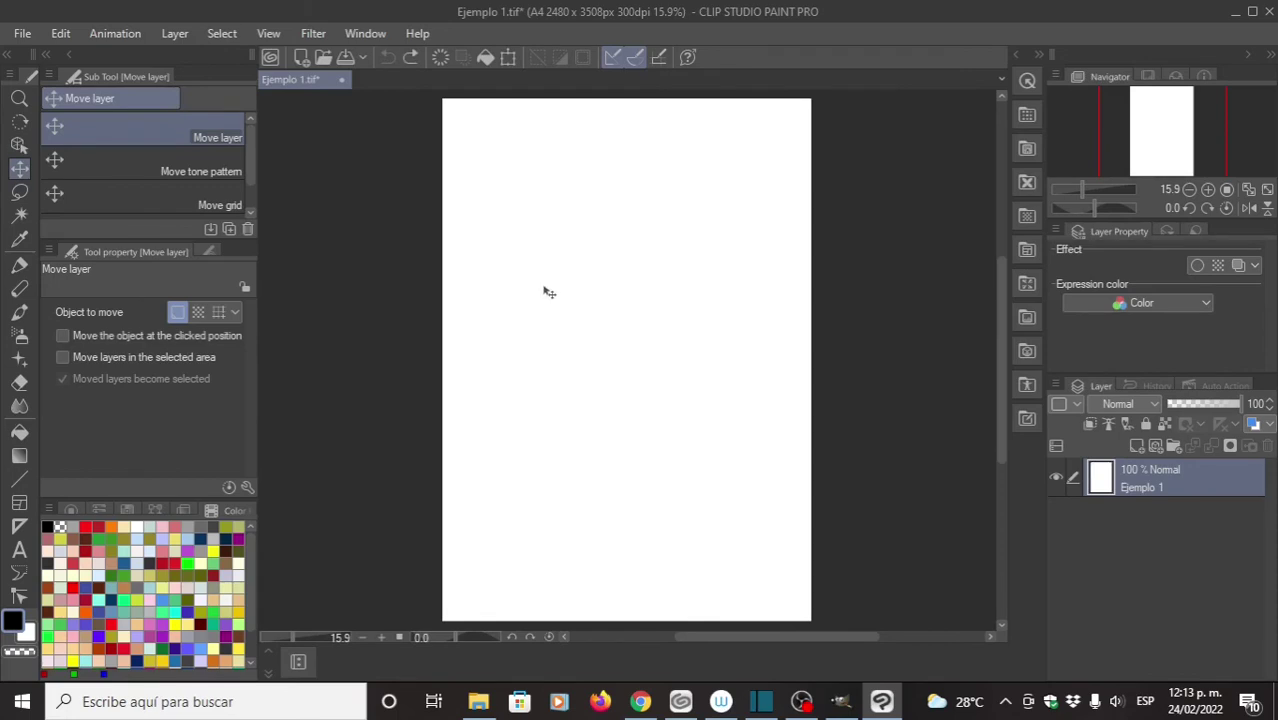
{"action": "left_click", "coordinate": [344, 84]}
{"action": "left_click", "coordinate": [605, 275]}
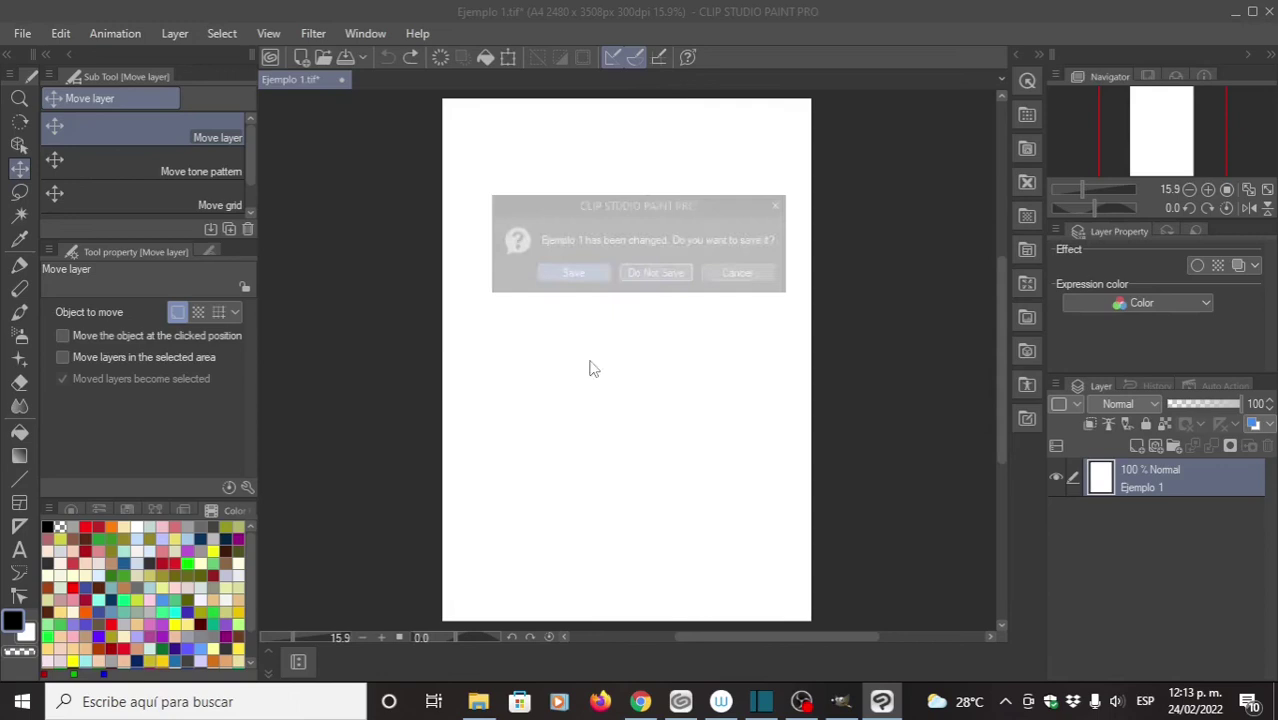